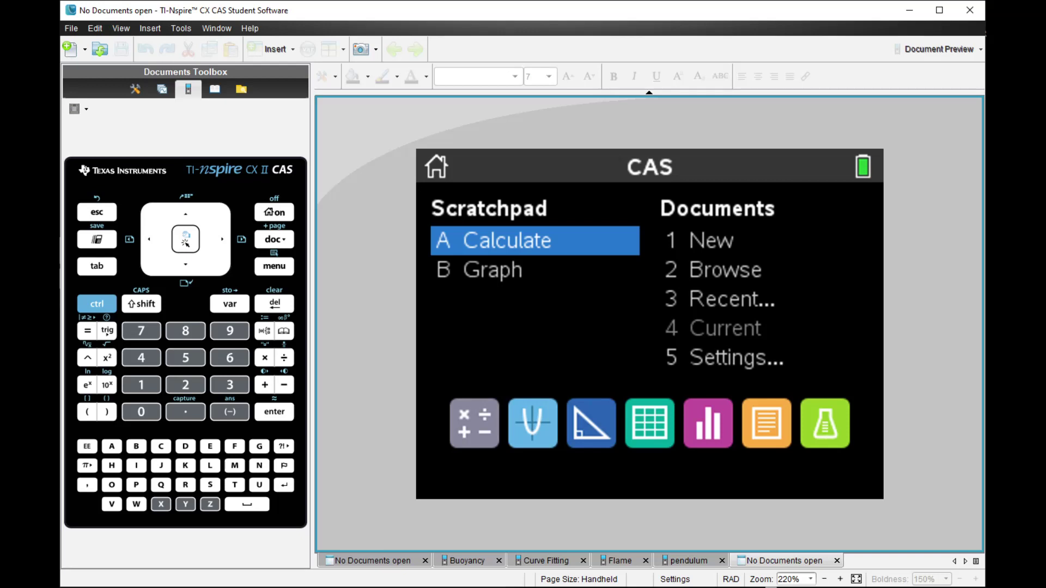
# Step: Create a new document with a Calculator page and define the variables a:=3 and b:=4
pyautogui.press('1')
pyautogui.press('1')
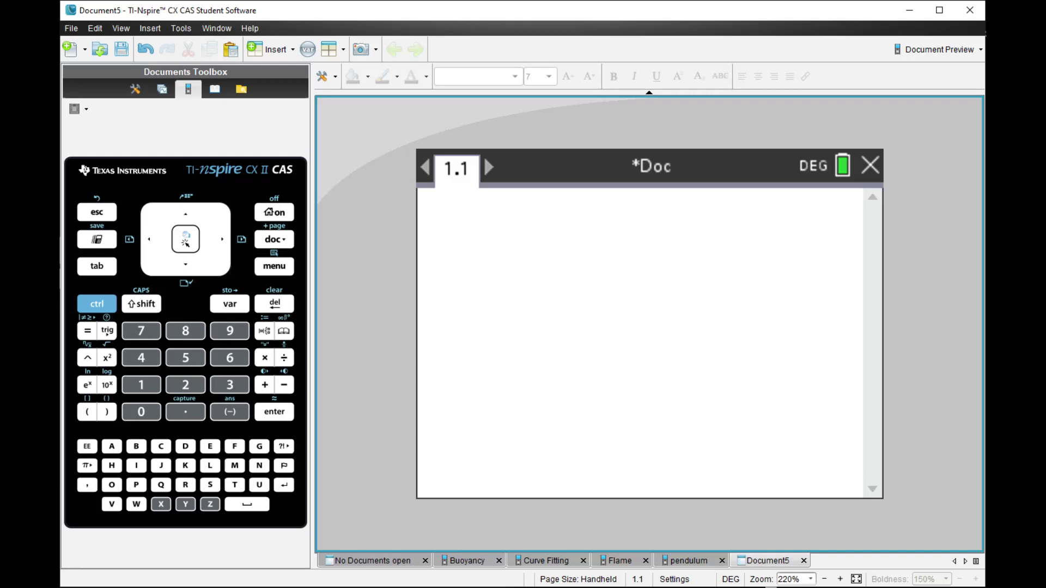
pyautogui.write('a:=3')
pyautogui.press('Return')
pyautogui.write('b:=4')
pyautogui.press('Return')
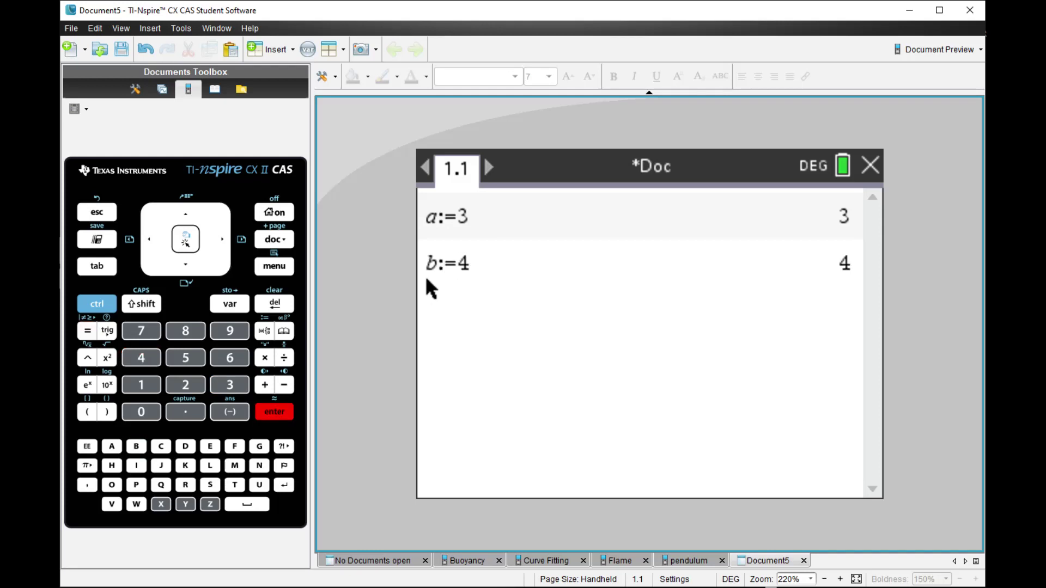
# Step: Define the variable c as the square root of a²+b²
pyautogui.write('c:=')
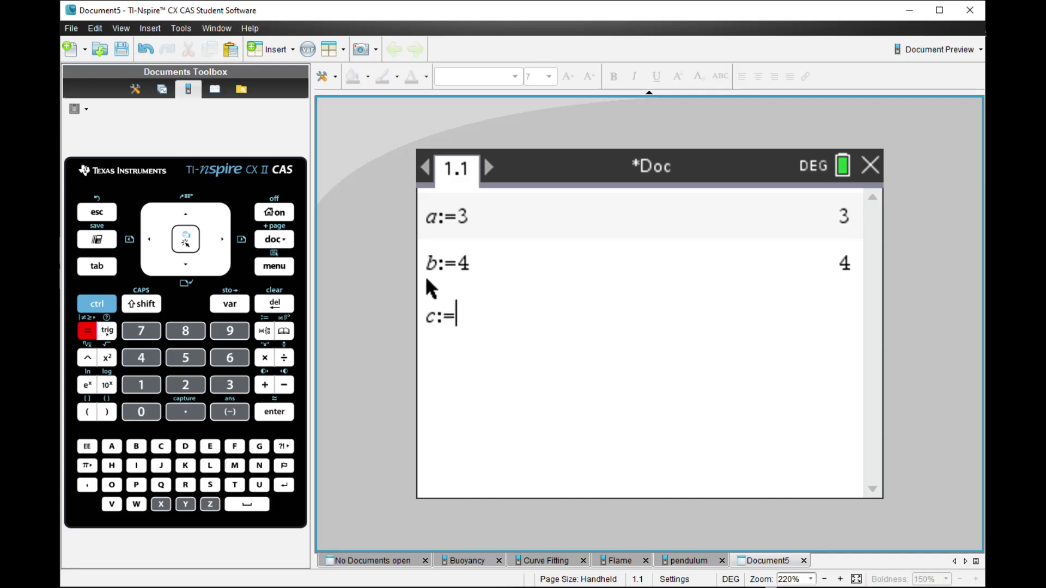
pyautogui.hotkey('ctrl', 'q')
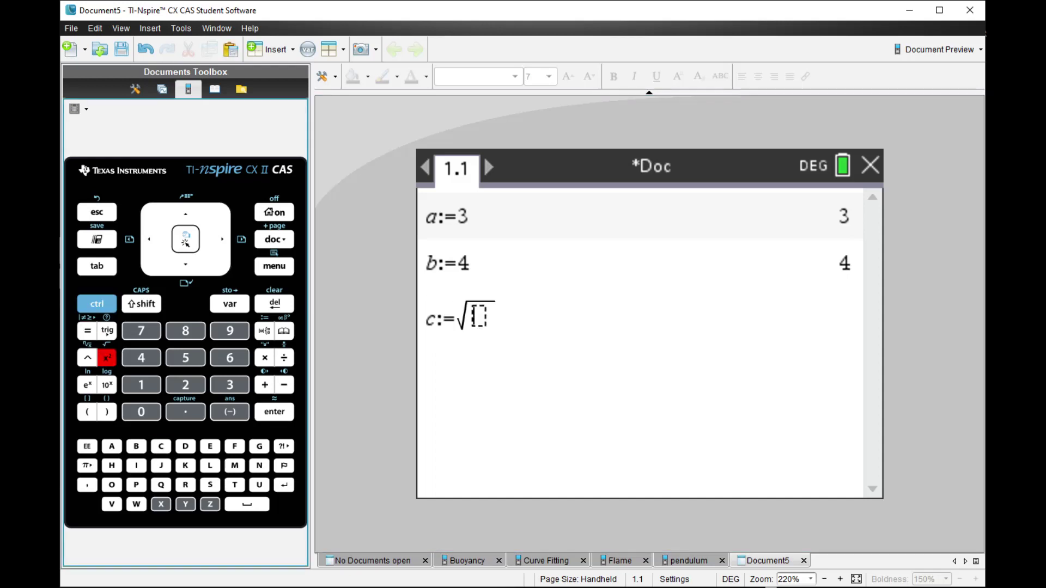
pyautogui.write('a')
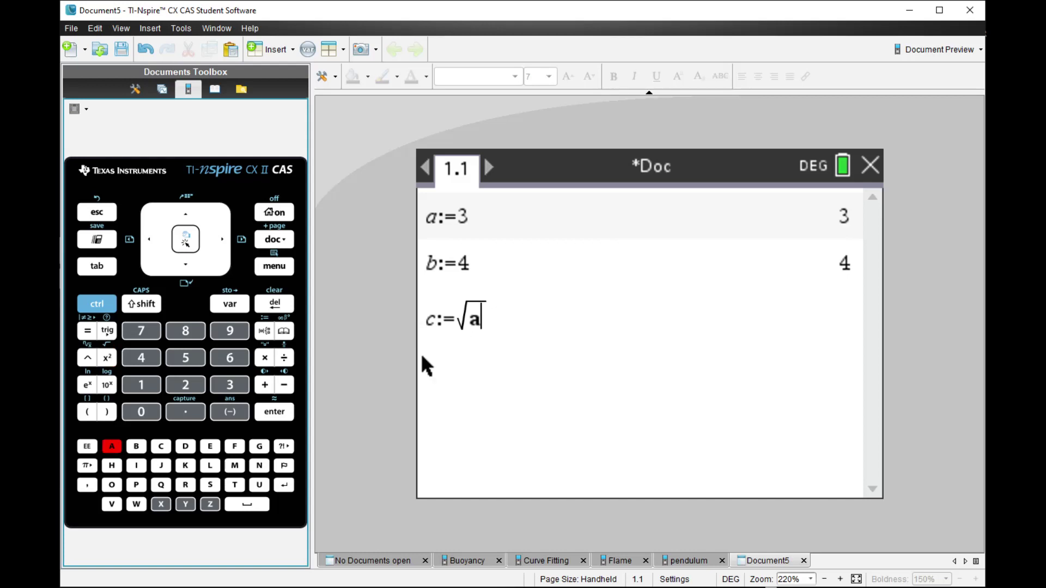
pyautogui.hotkey('alt', '2')
pyautogui.write('+')
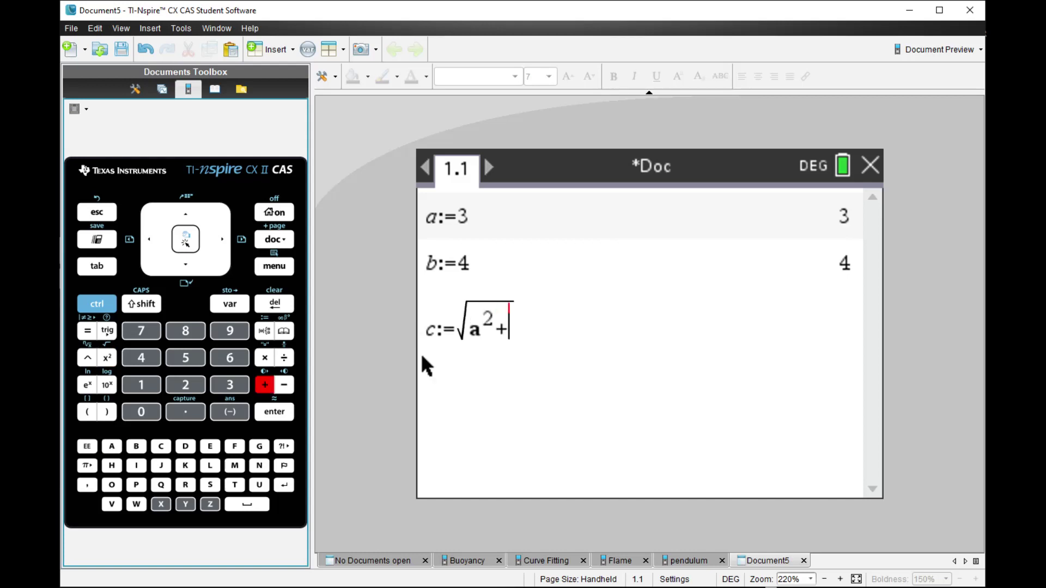
pyautogui.write('b²')
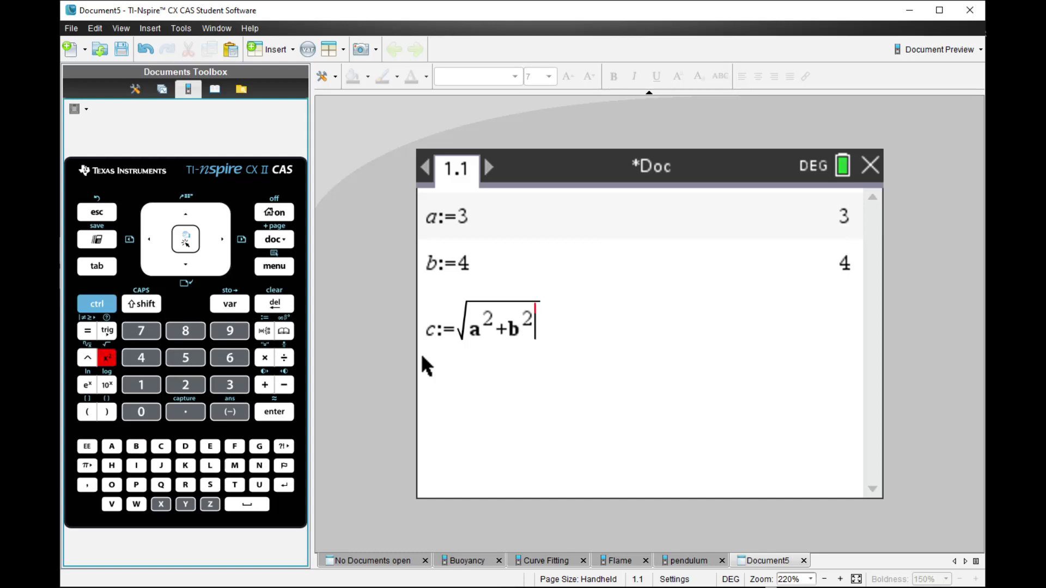
pyautogui.press('Return')
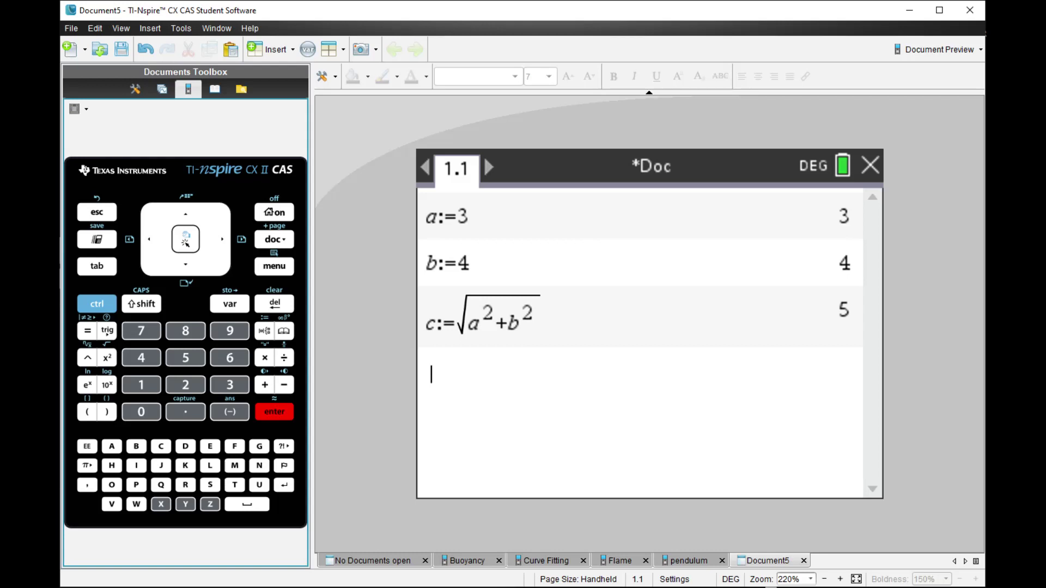
# Step: Define v as the list {3,6,7,2,9}
pyautogui.write('v:=')
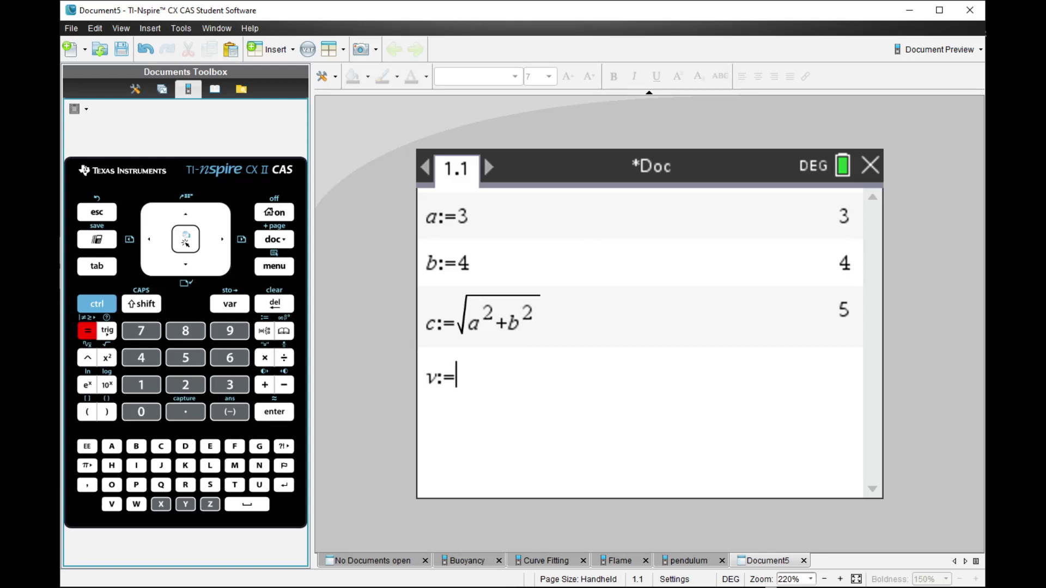
pyautogui.write('{')
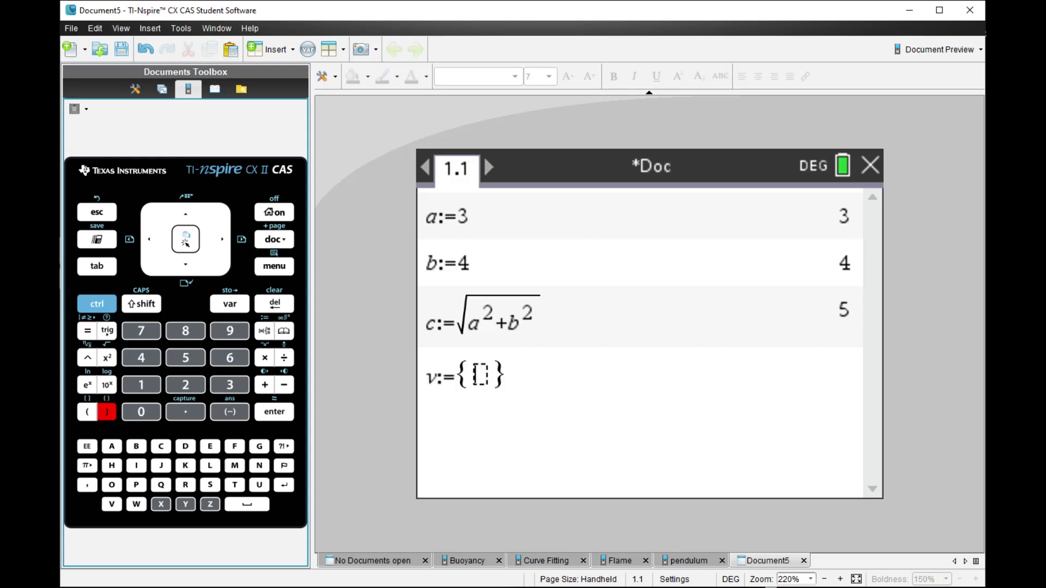
pyautogui.write('3,6,7,2,')
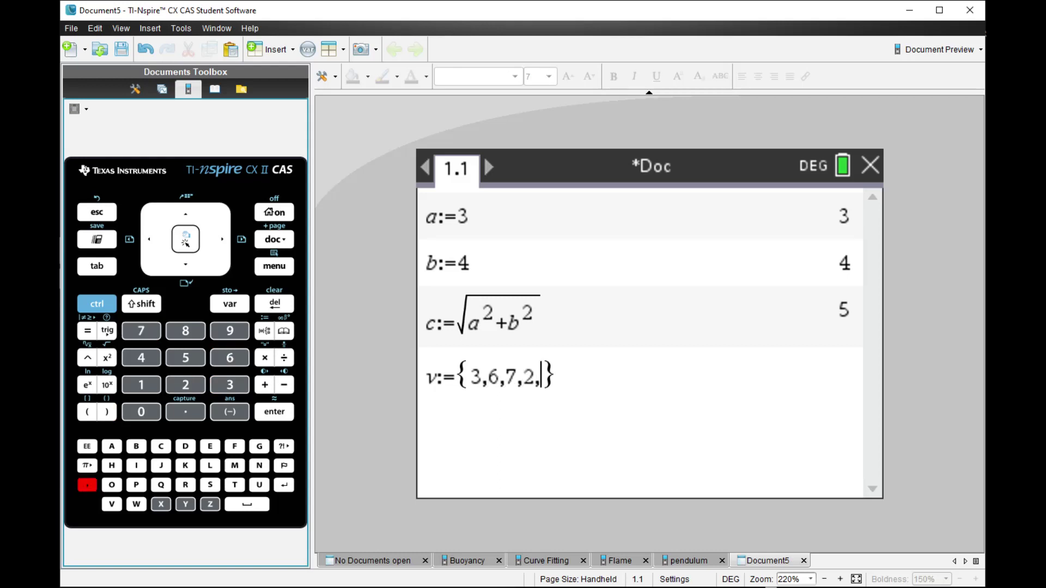
pyautogui.write('9')
pyautogui.press('Return')
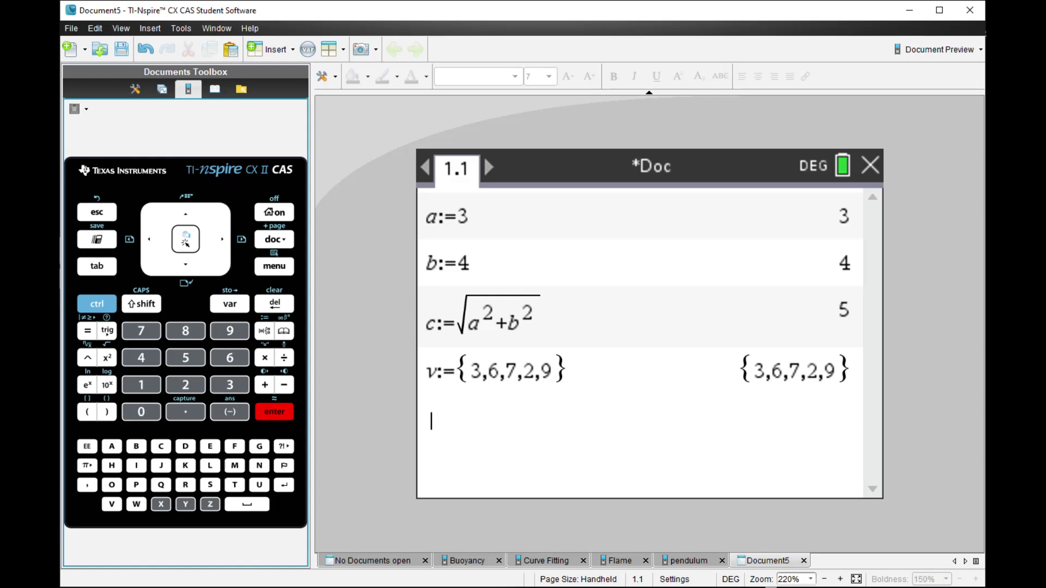
# Step: Evaluate v² for the list and calculate sin(v) as a decimal approximation
pyautogui.write('v')
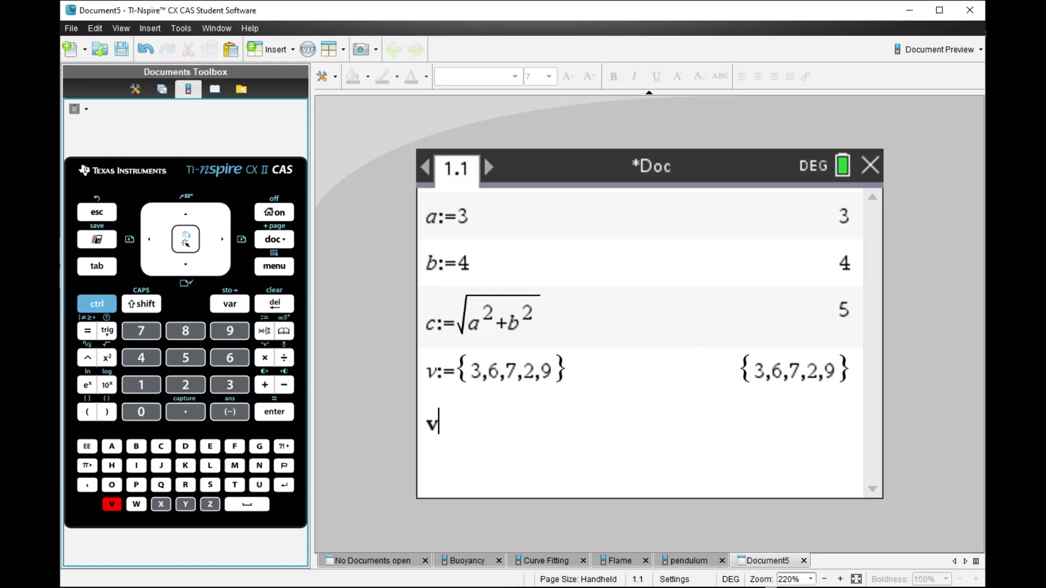
pyautogui.write('^2')
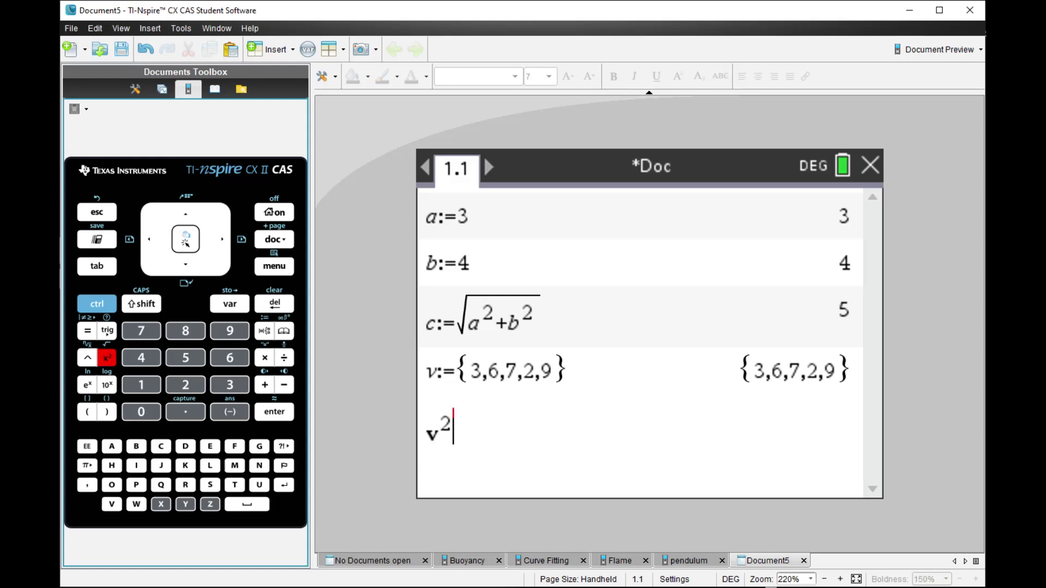
pyautogui.press('Return')
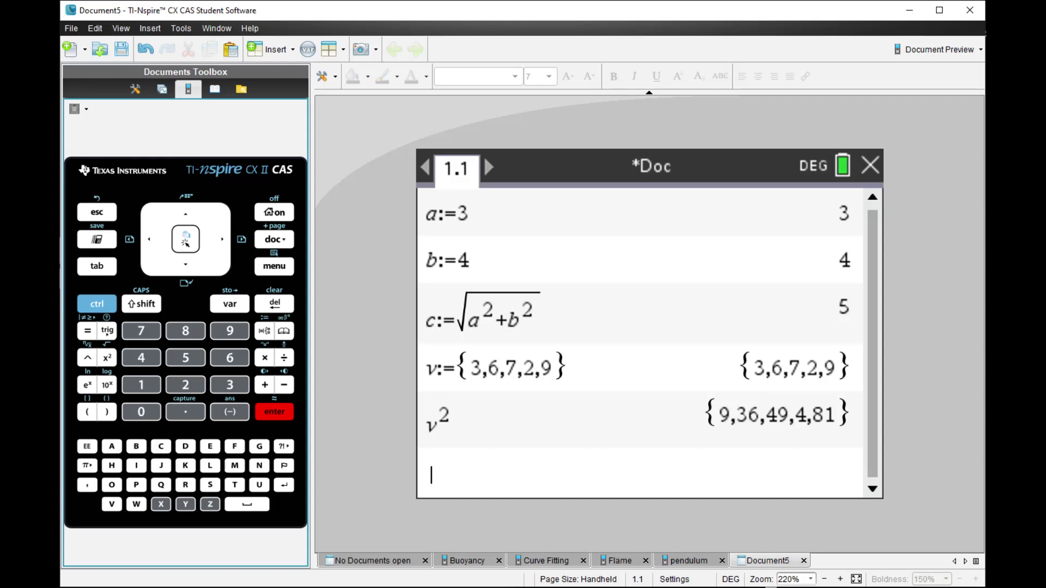
pyautogui.write('sin(v')
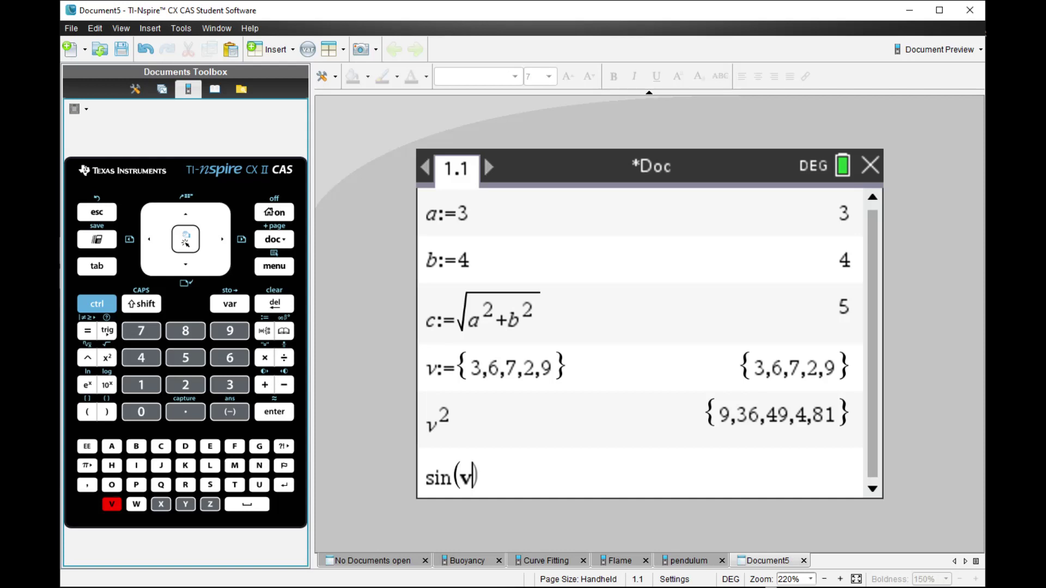
pyautogui.press('ctrl')
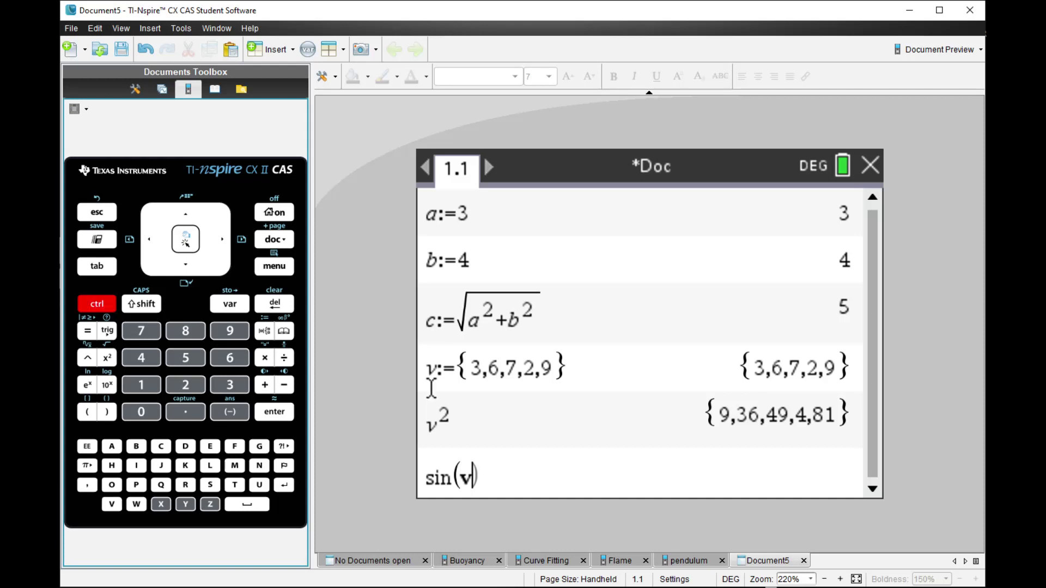
pyautogui.hotkey('ctrl', 'Return')
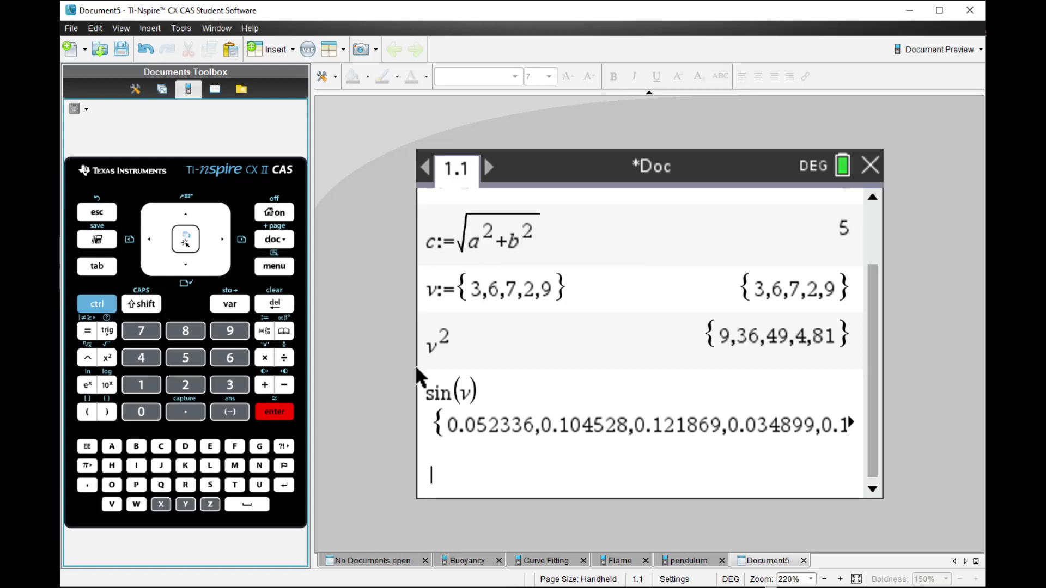
# Step: Insert the sum( function from the catalog and evaluate sum(v)
pyautogui.hotkey('ctrl', 'k')
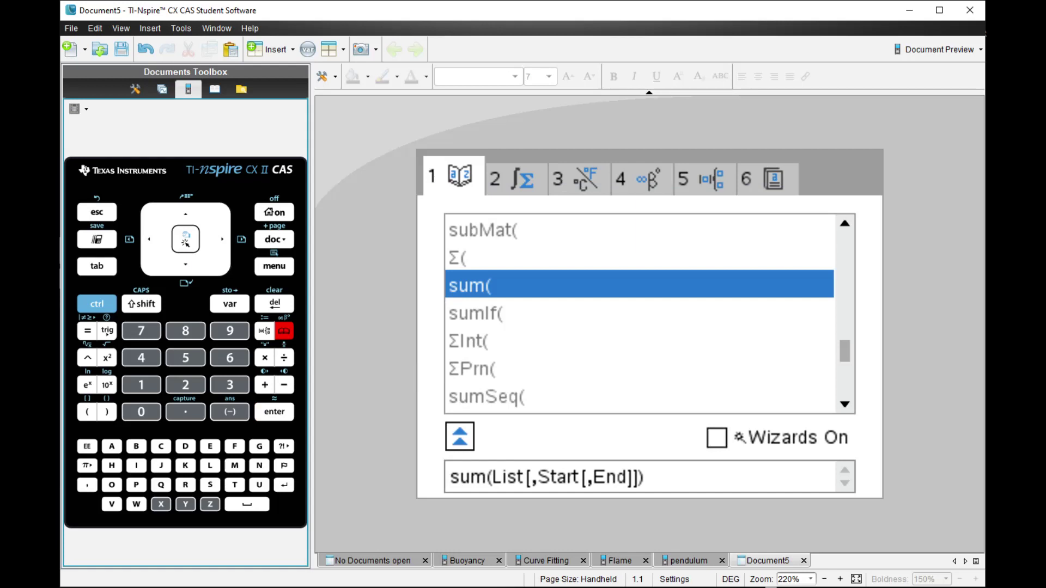
pyautogui.press('Return')
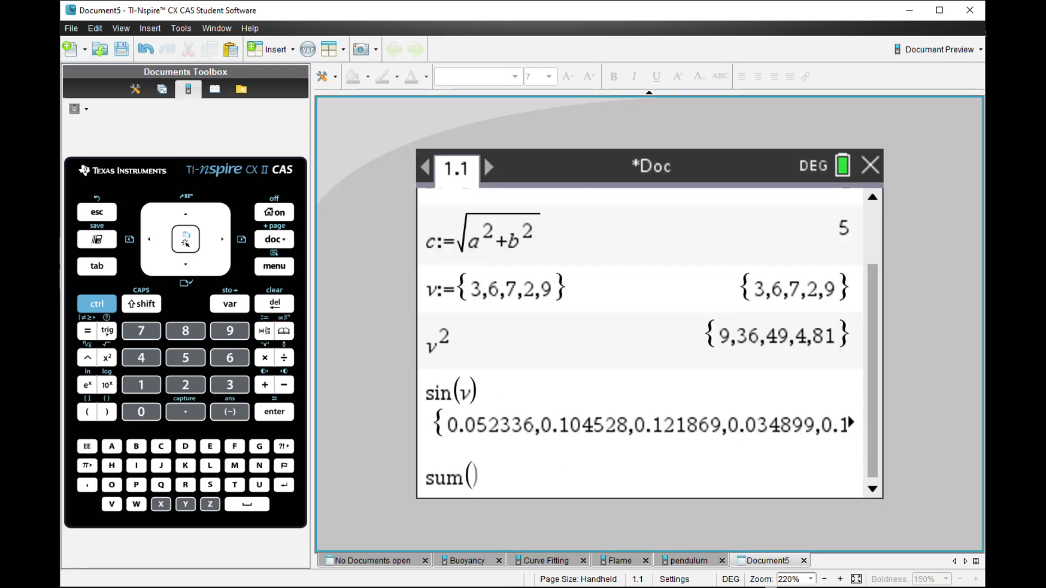
pyautogui.write('v')
pyautogui.press('Return')
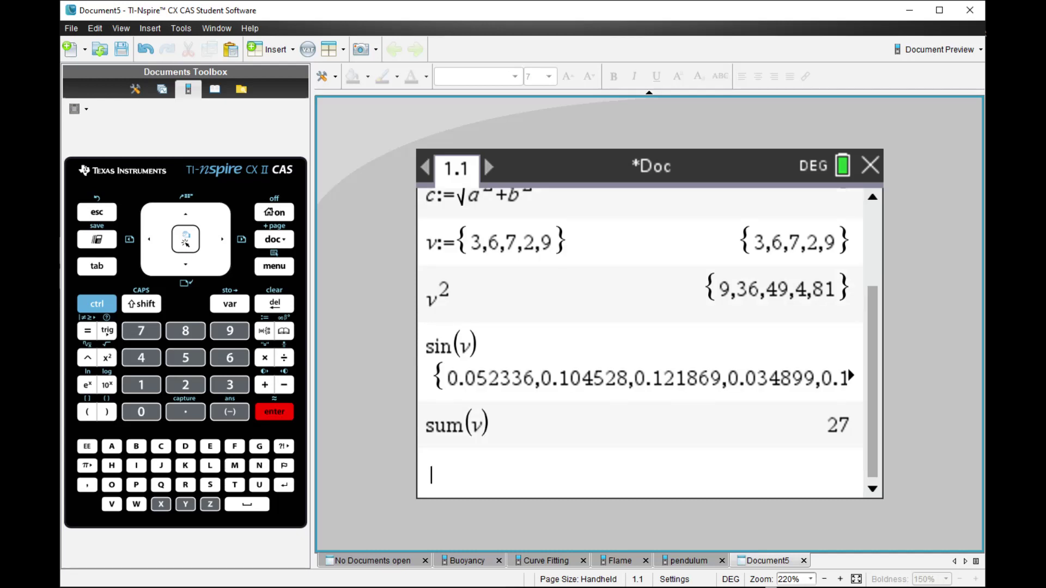
# Step: Browse the alphabetical list of functions in the catalog, then return to the calculation page
pyautogui.hotkey('ctrl', 'k')
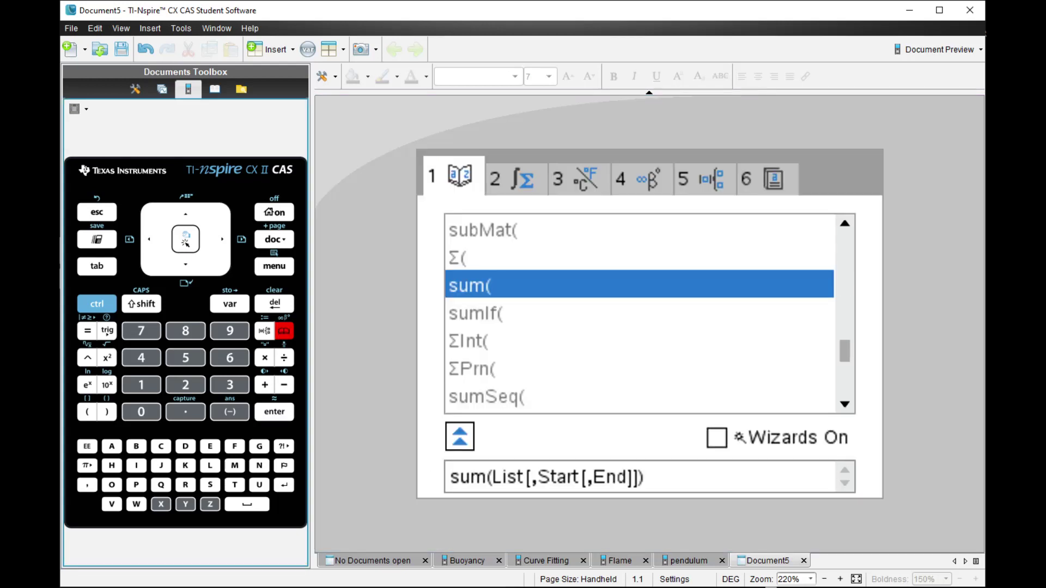
pyautogui.moveTo(844, 351); pyautogui.dragTo(844, 288)
pyautogui.scroll(6, 640, 313)
pyautogui.scroll(-20, 640, 313)
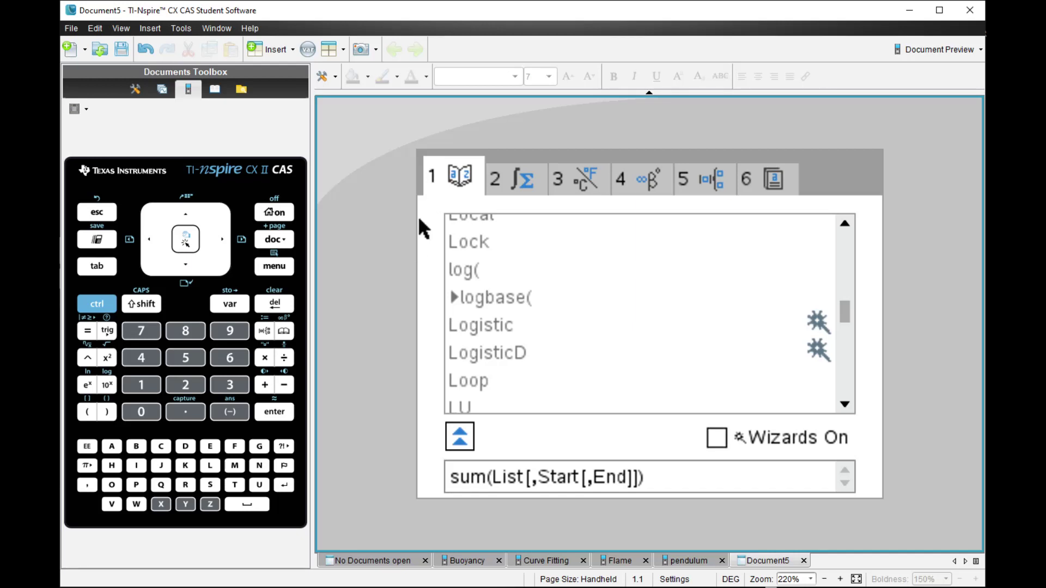
pyautogui.press('Escape')
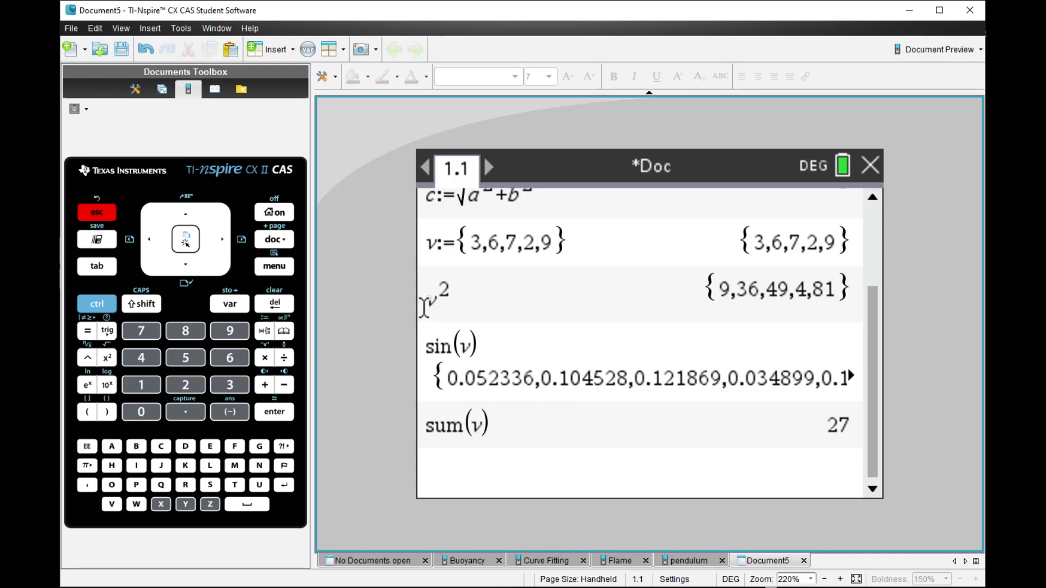
# Step: Add a Geometry page to the document
pyautogui.press('Home')
pyautogui.press('Down')
pyautogui.press('Down')
pyautogui.press('Down')
pyautogui.press('Right')
pyautogui.press('Down')
pyautogui.press('Down')
pyautogui.press('Down')
pyautogui.press('Down')
pyautogui.press('Down')
pyautogui.press('Up')
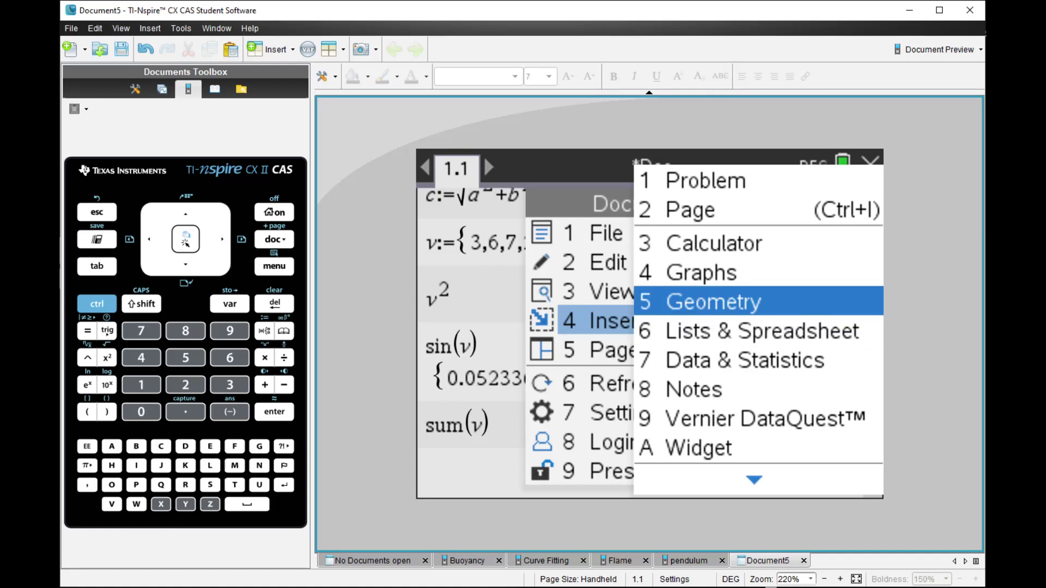
pyautogui.press('Return')
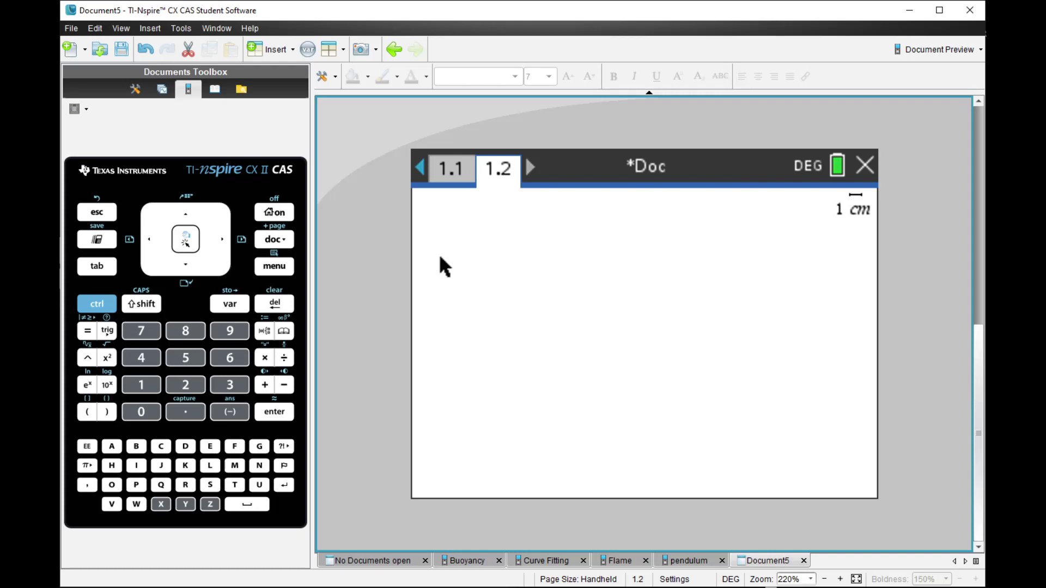
# Step: Draw a large circle centred slightly below the middle of the Geometry page
pyautogui.hotkey('ctrl', 'm')
pyautogui.press('Down')
pyautogui.press('Down')
pyautogui.press('Down')
pyautogui.press('Right')
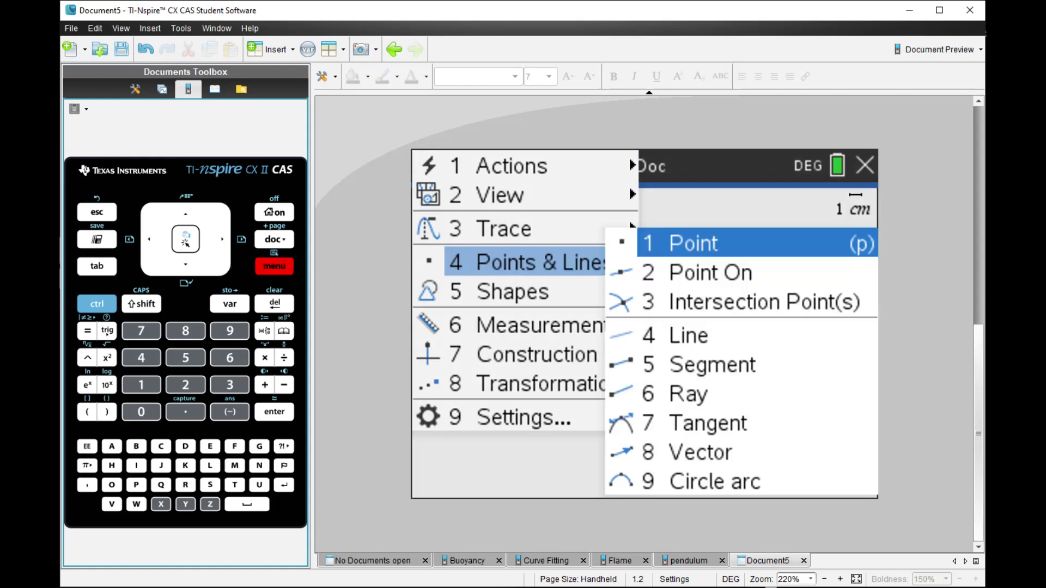
pyautogui.press('Down')
pyautogui.press('Left')
pyautogui.press('Down')
pyautogui.press('Right')
pyautogui.press('Down')
pyautogui.click(691, 248)
pyautogui.click(600, 355)
pyautogui.click(570, 258)
pyautogui.press('Return')
# Step: Place two points on the circle, one at its upper right and one at its lower right
pyautogui.hotkey('ctrl', 'm')
pyautogui.press('Down')
pyautogui.press('Down')
pyautogui.press('Down')
pyautogui.press('Right')
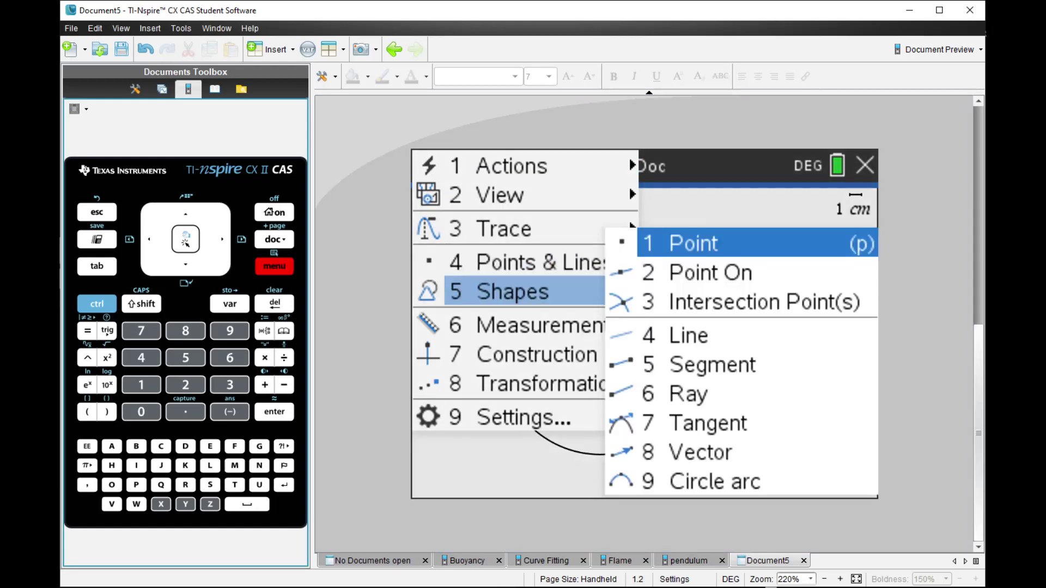
pyautogui.press('Up')
pyautogui.click(754, 245)
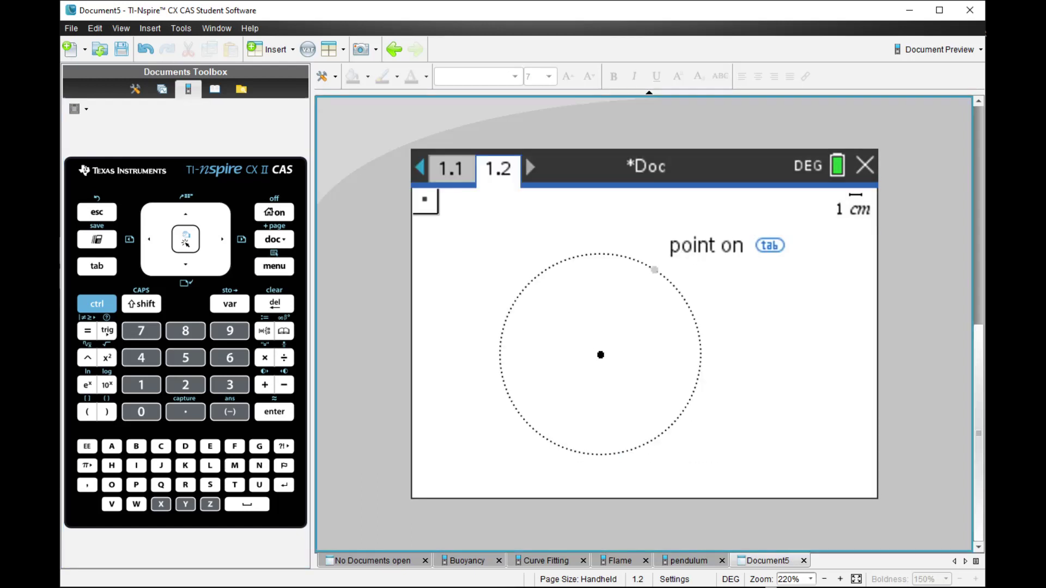
pyautogui.click(655, 270)
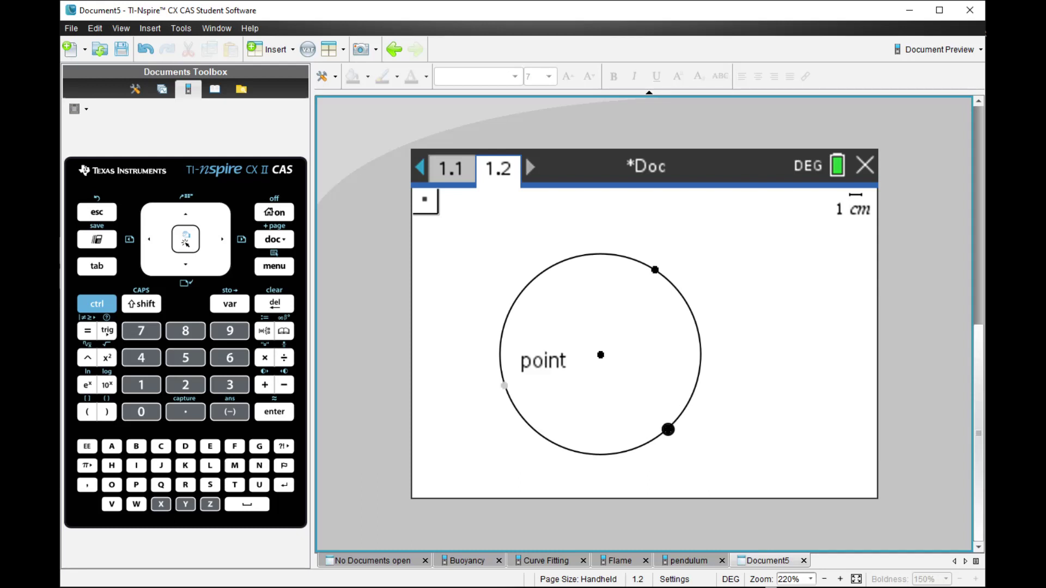
pyautogui.click(667, 429)
# Step: Draw segments joining the circle's centre to each of the two circumference points and a chord between those points
pyautogui.click(273, 266)
pyautogui.press('Right')
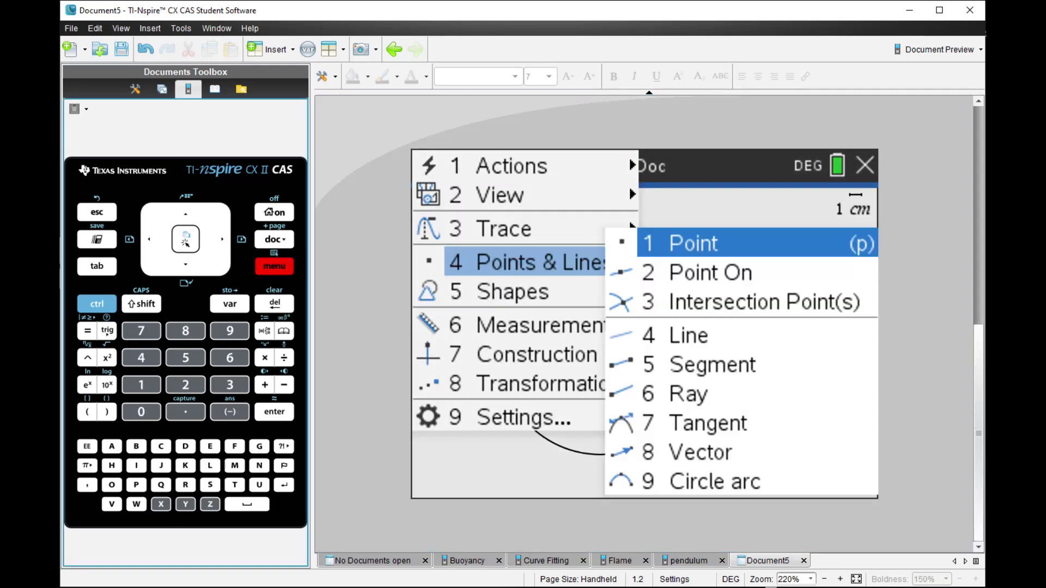
pyautogui.press('Down')
pyautogui.press('Down')
pyautogui.press('Down')
pyautogui.press('Down')
pyautogui.press('Return')
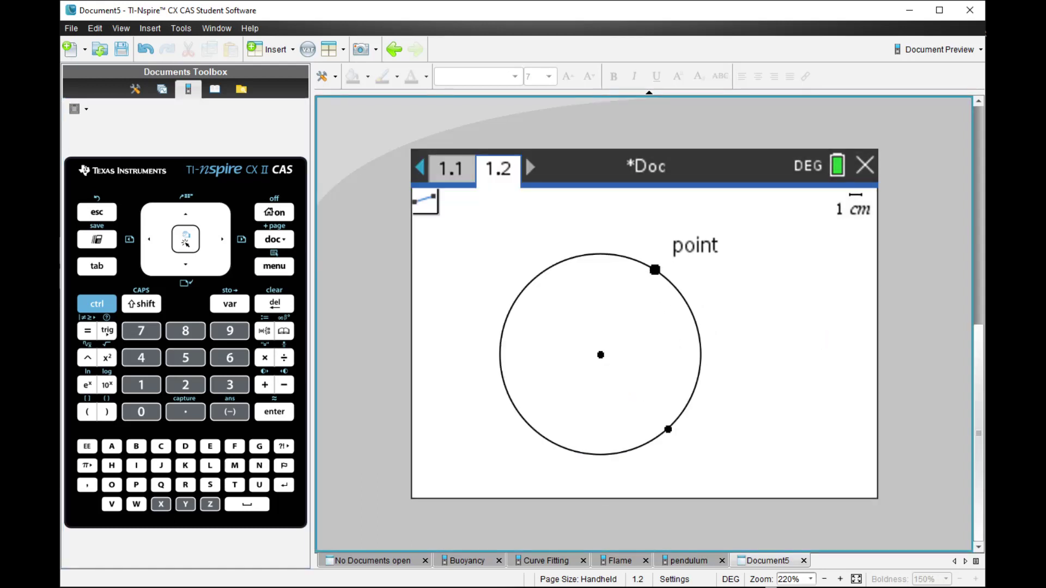
pyautogui.click(654, 269)
pyautogui.click(600, 355)
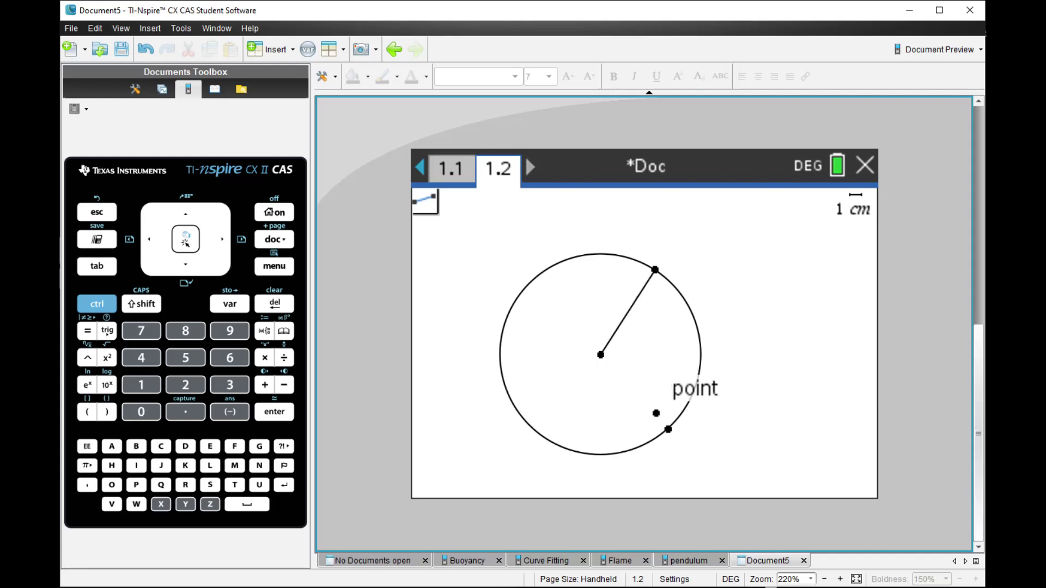
pyautogui.click(601, 355)
pyautogui.click(668, 429)
pyautogui.click(655, 270)
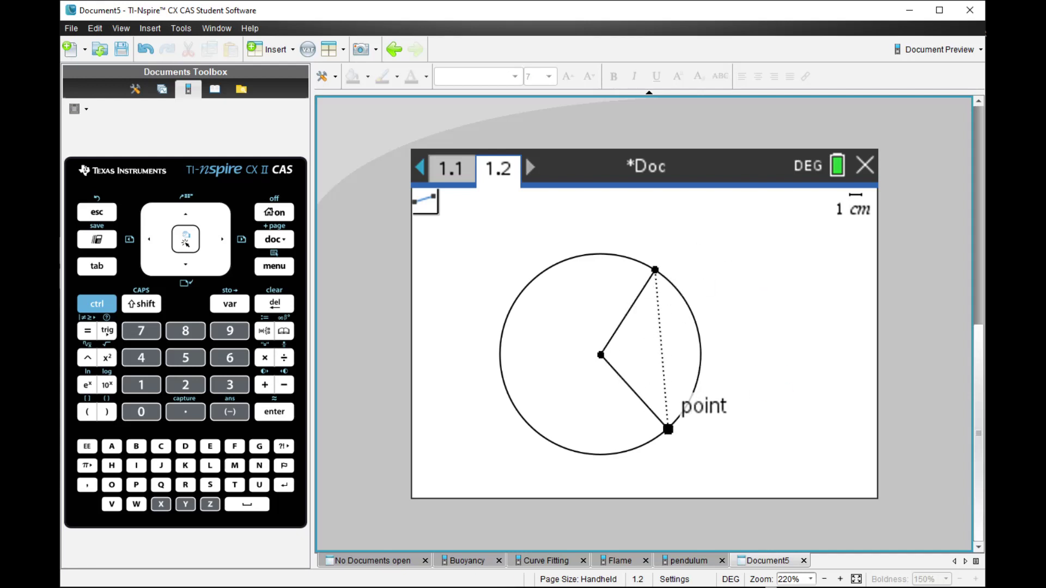
pyautogui.click(667, 430)
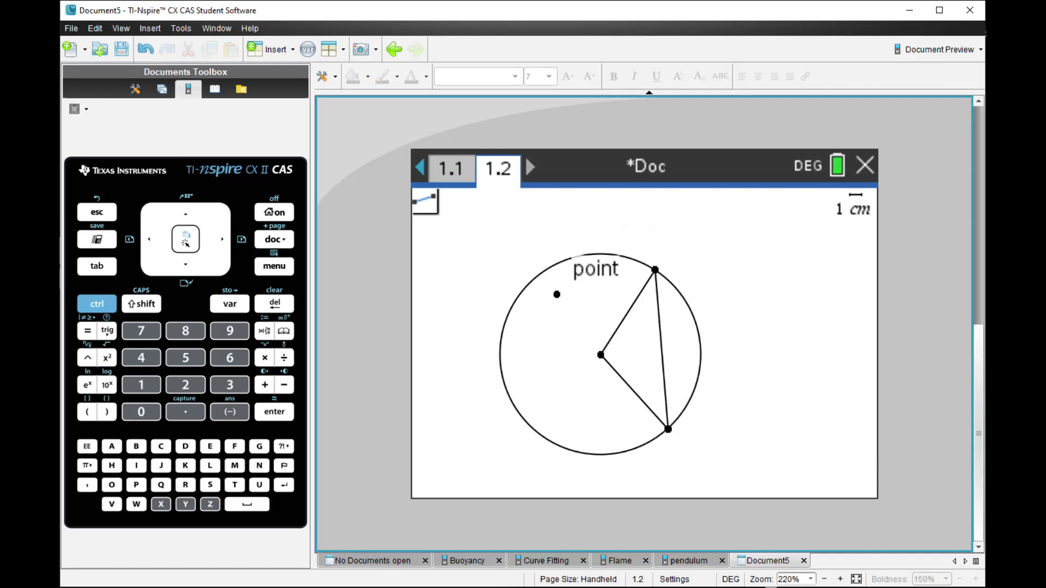
# Step: Construct a perpendicular to the chord through a new point placed outside the circle, to its right
pyautogui.hotkey('ctrl', 'm')
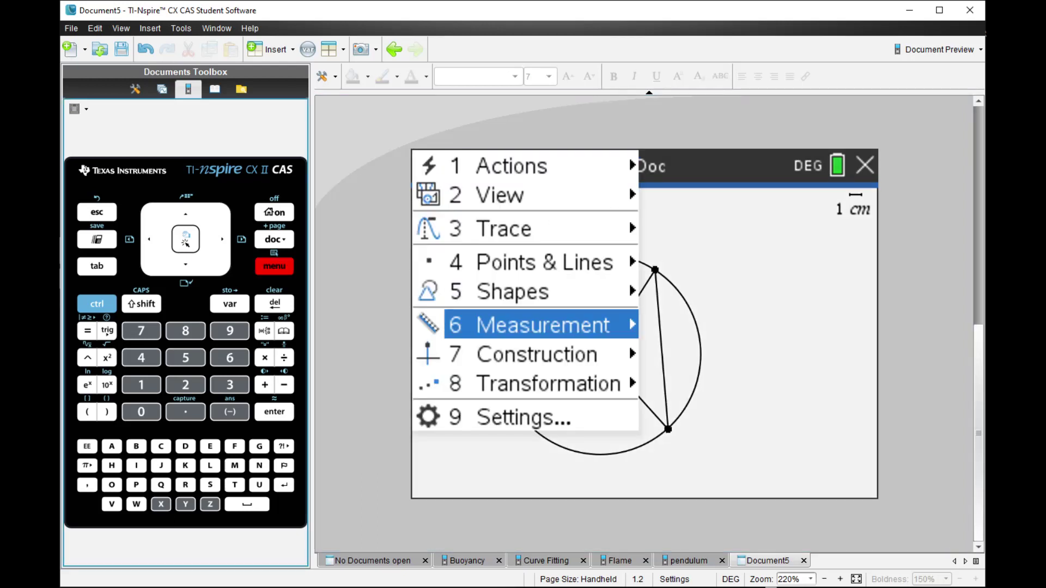
pyautogui.click(609, 355)
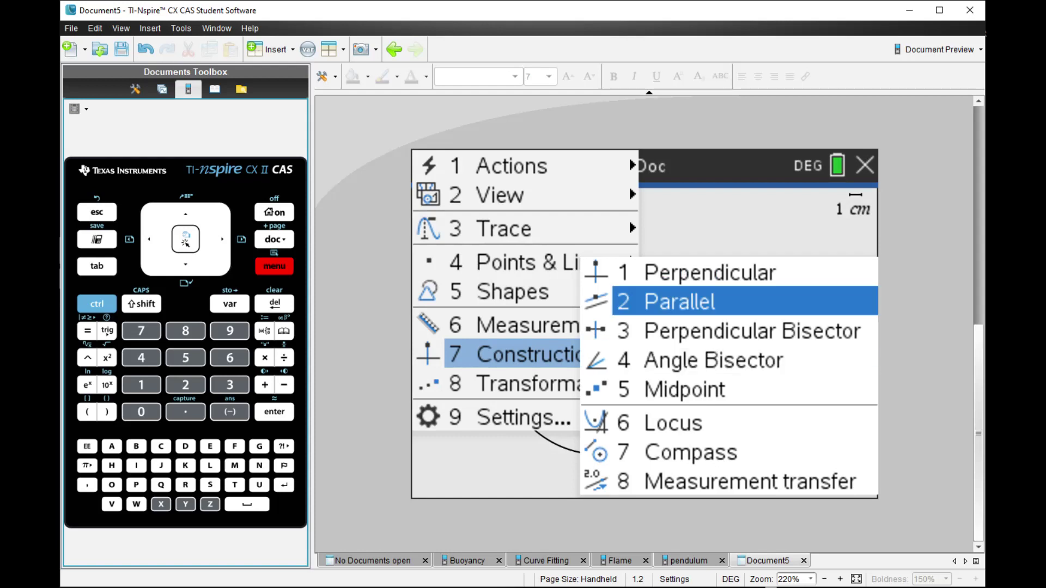
pyautogui.press('Up')
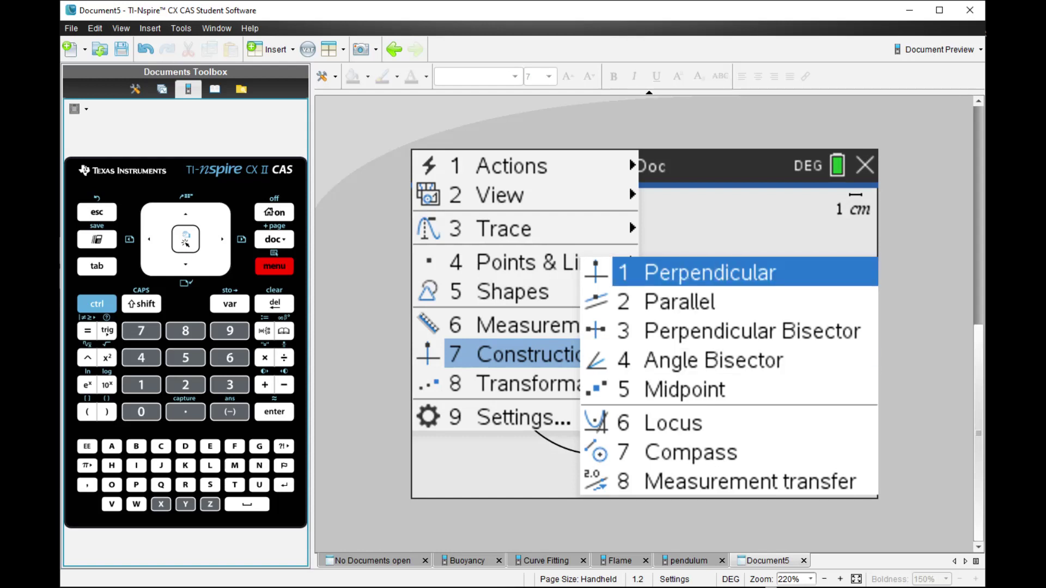
pyautogui.press('Return')
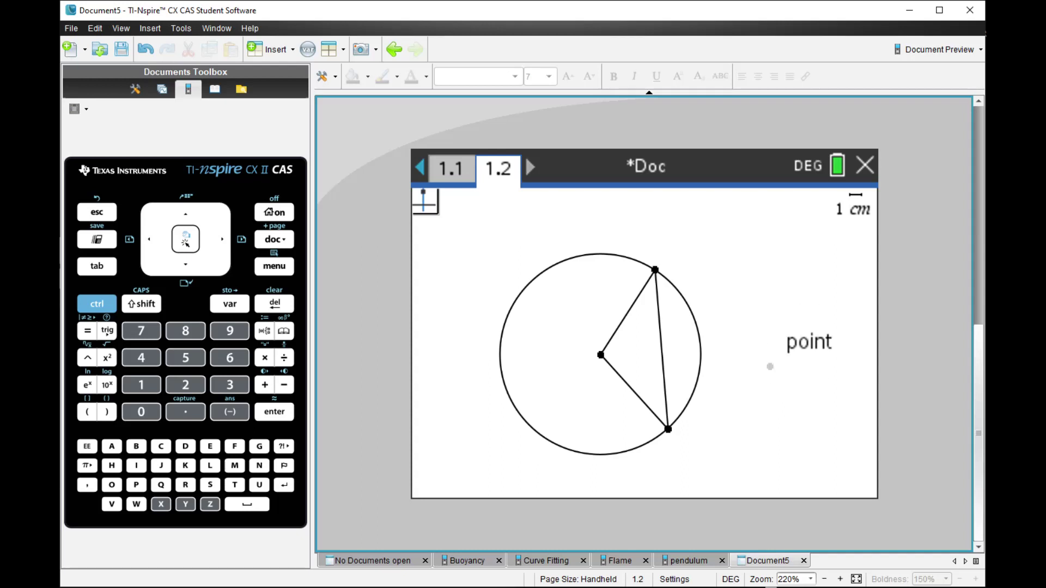
pyautogui.click(772, 365)
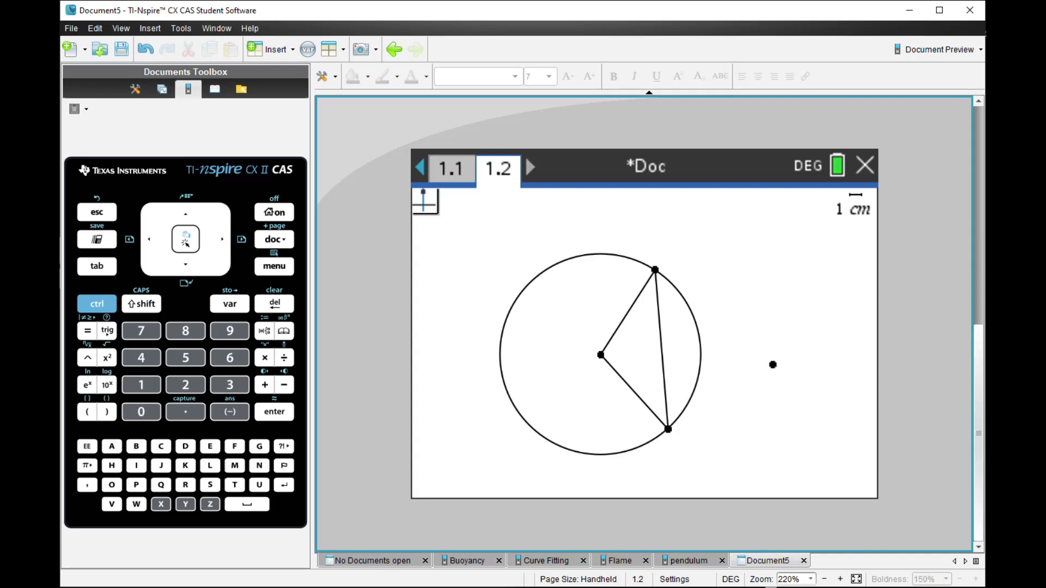
pyautogui.click(663, 376)
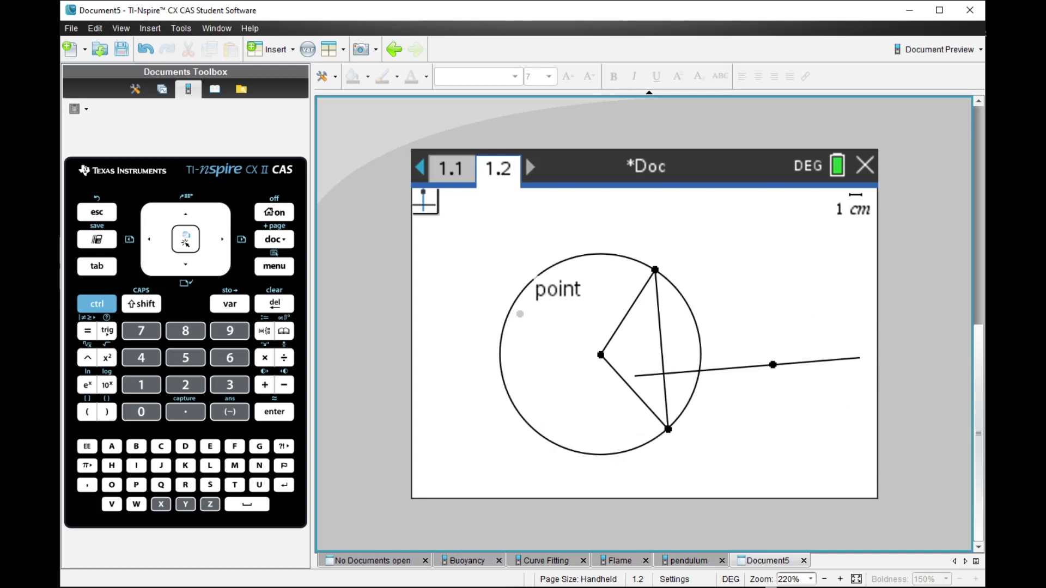
# Step: Construct the midpoint between the circle's centre and the upper circumference point
pyautogui.hotkey('ctrl', 'm')
pyautogui.press('Down')
pyautogui.press('Down')
pyautogui.press('Down')
pyautogui.press('Down')
pyautogui.press('Down')
pyautogui.press('Right')
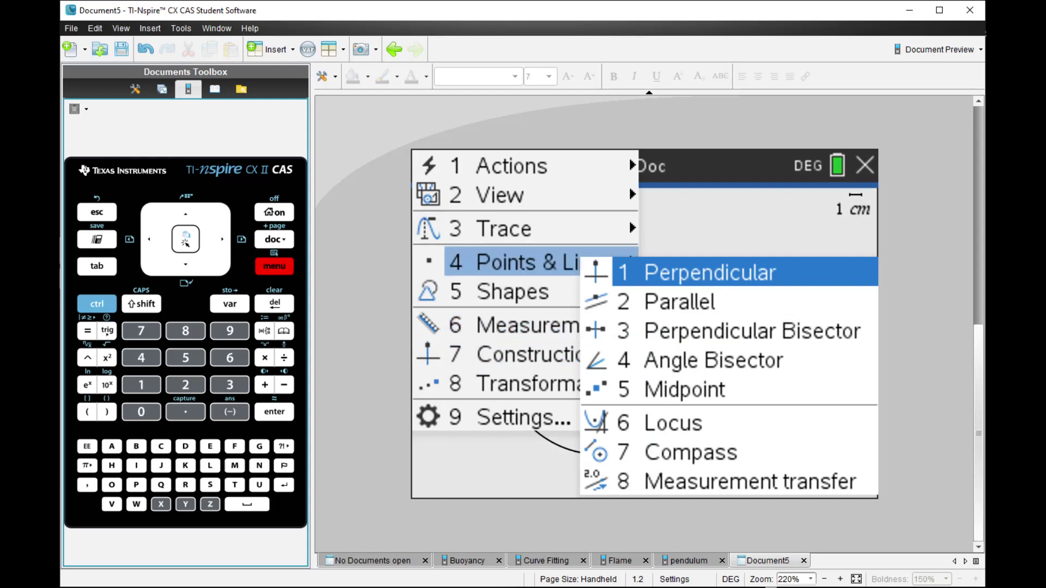
pyautogui.press('Up')
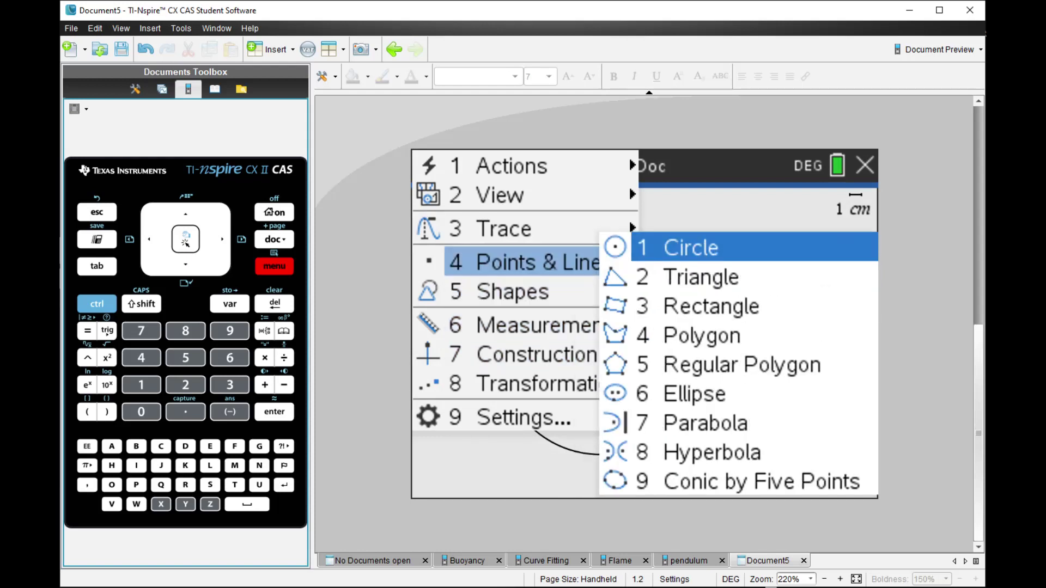
pyautogui.press('Down')
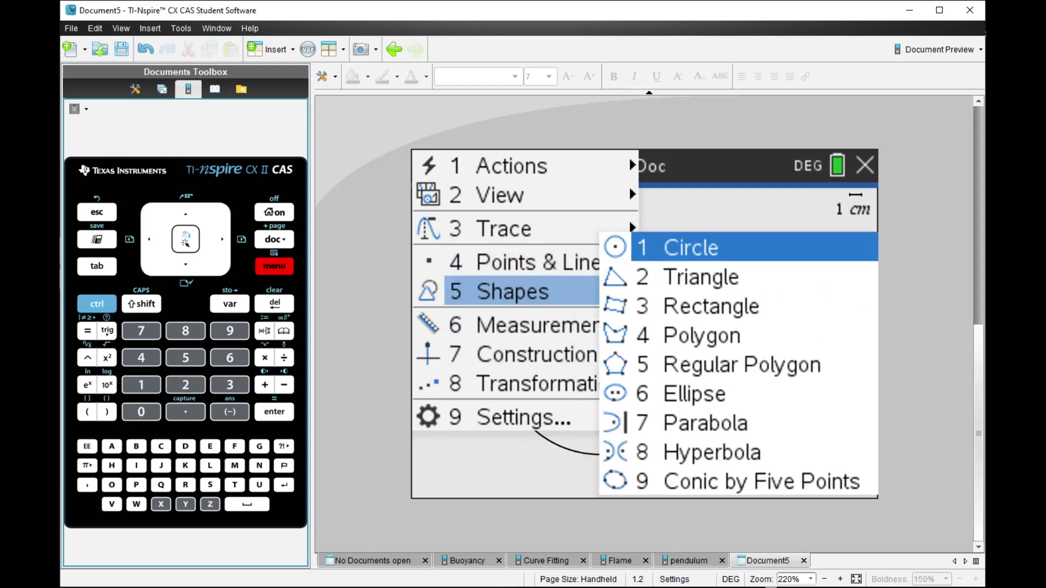
pyautogui.press('Down')
pyautogui.press('Down')
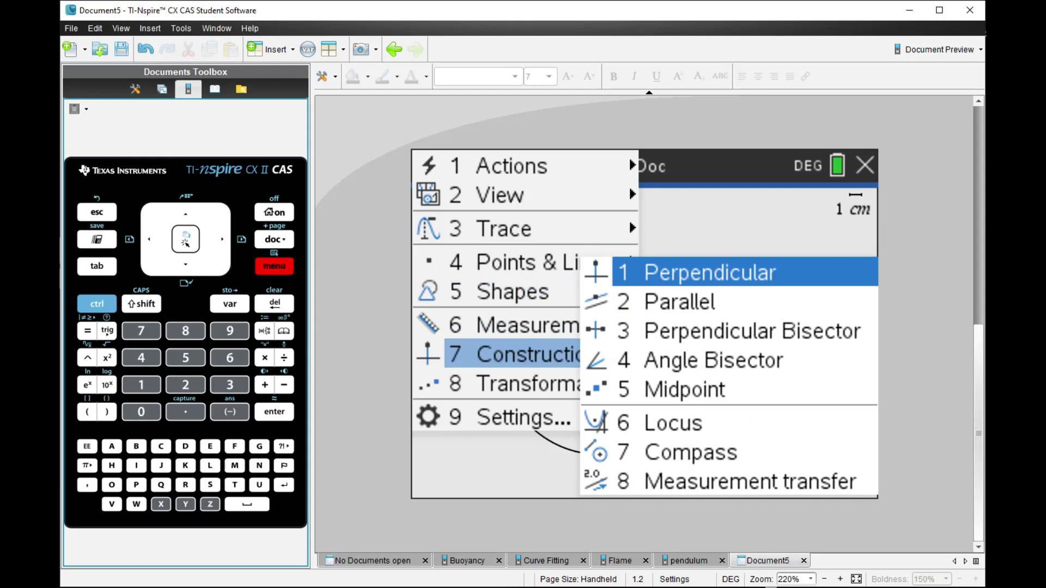
pyautogui.press('Down')
pyautogui.press('Down')
pyautogui.press('Down')
pyautogui.press('Down')
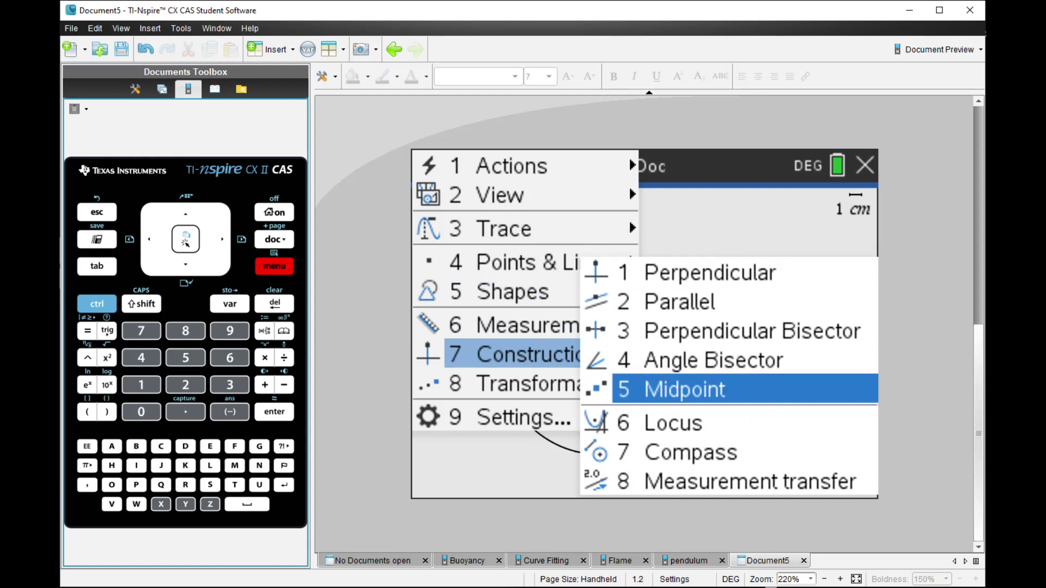
pyautogui.press('Return')
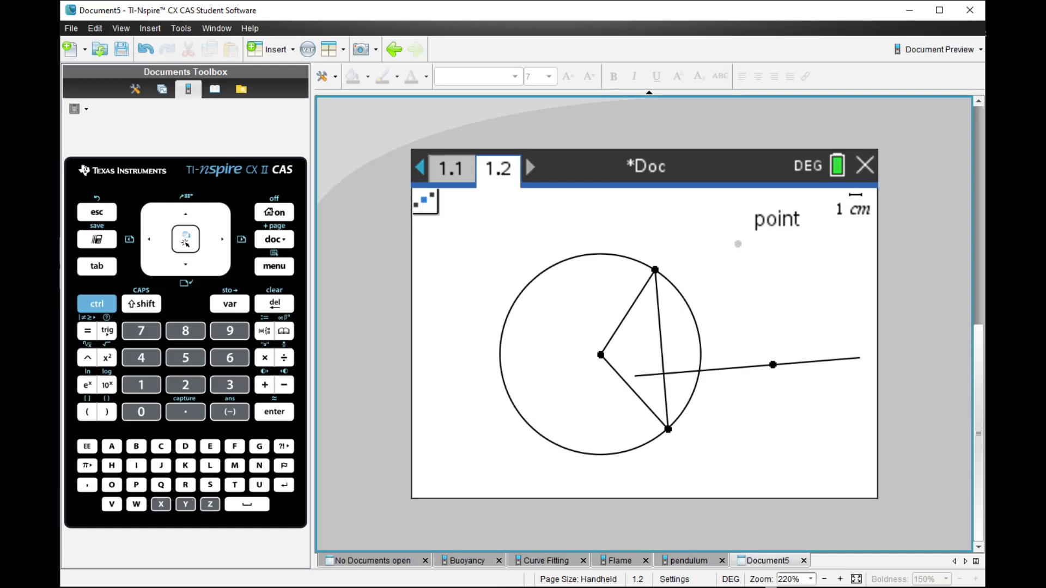
pyautogui.click(655, 269)
pyautogui.click(600, 355)
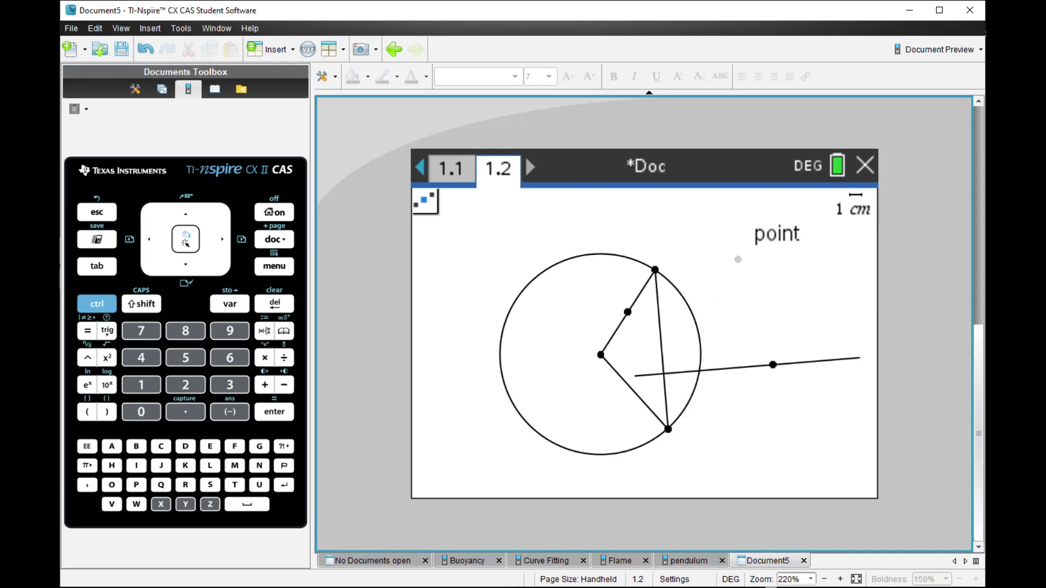
# Step: Draw a line through the upper radius's midpoint and the point outside the circle
pyautogui.click(274, 265)
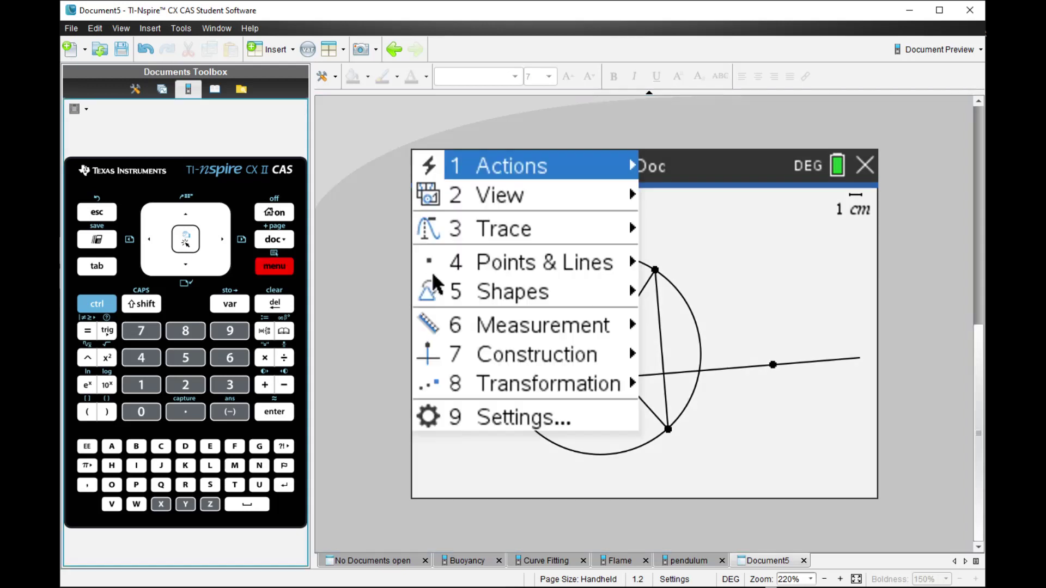
pyautogui.click(512, 263)
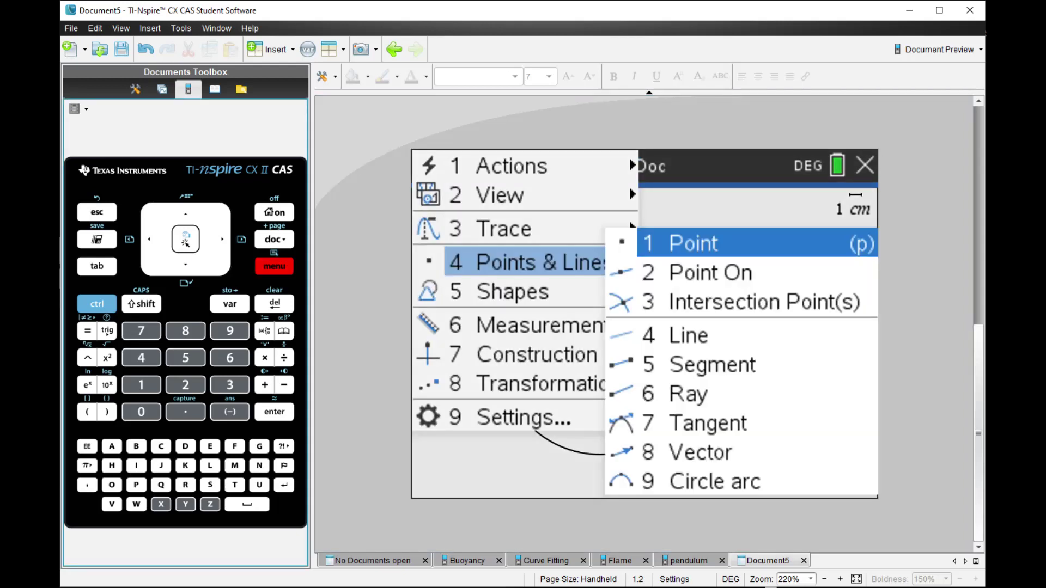
pyautogui.press('4')
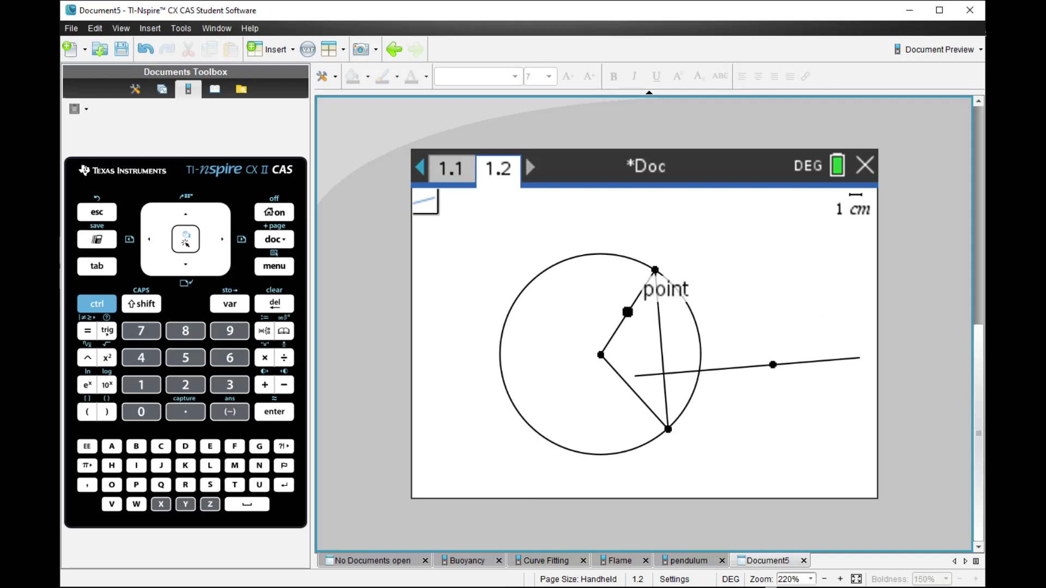
pyautogui.click(628, 312)
pyautogui.click(773, 364)
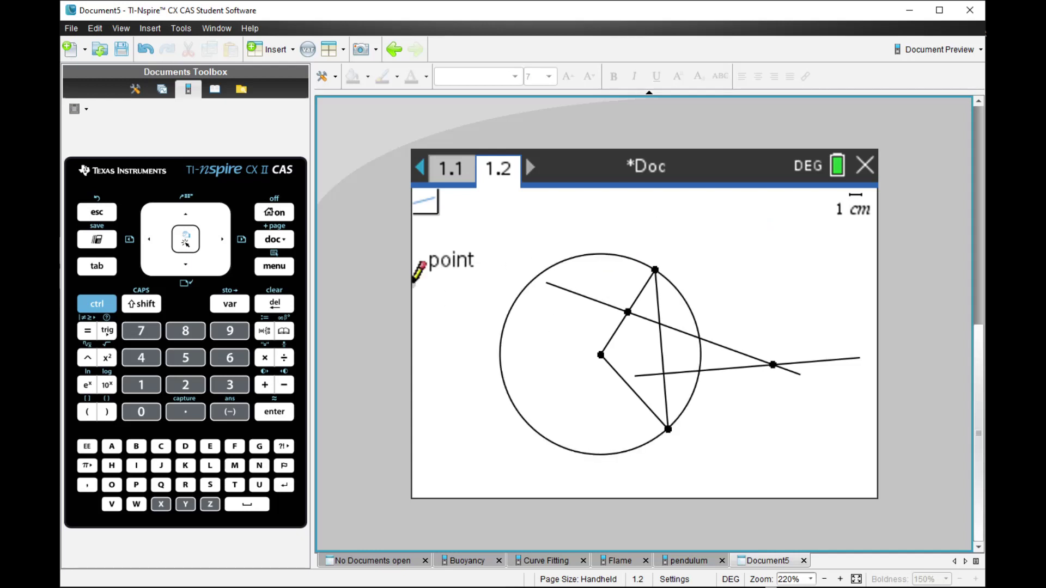
# Step: Browse the available Construction, Transformation, Shapes and View commands of the Geometry page
pyautogui.hotkey('ctrl', 'm')
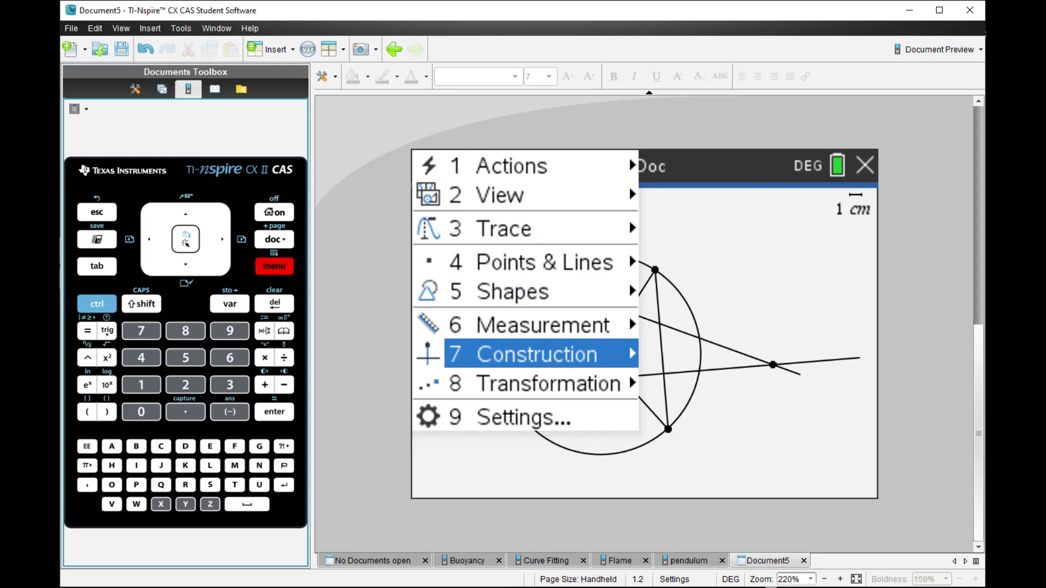
pyautogui.press('Right')
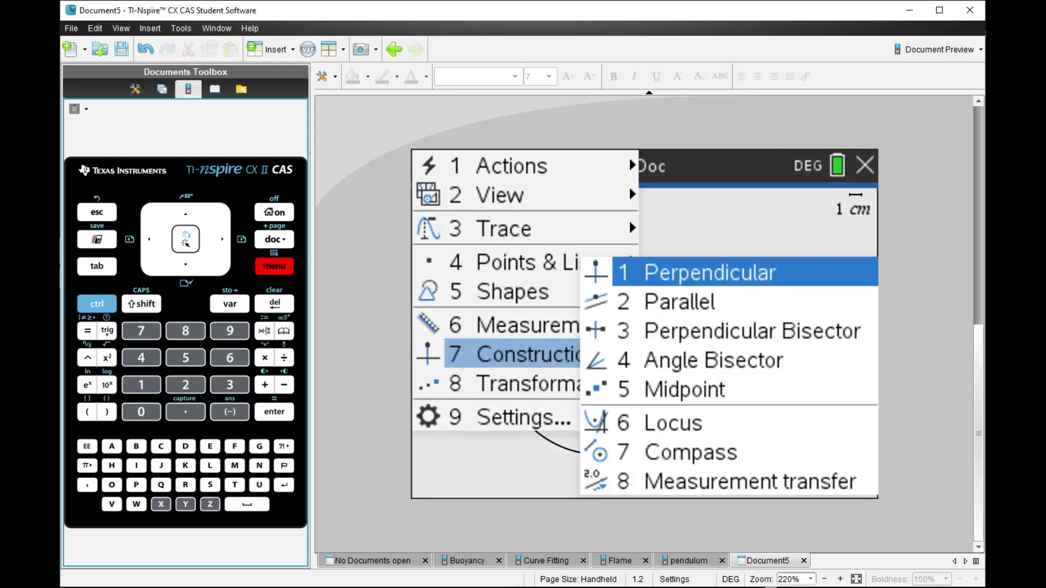
pyautogui.press('Left')
pyautogui.press('Down')
pyautogui.press('Right')
pyautogui.press('Down')
pyautogui.press('Down')
pyautogui.press('Down')
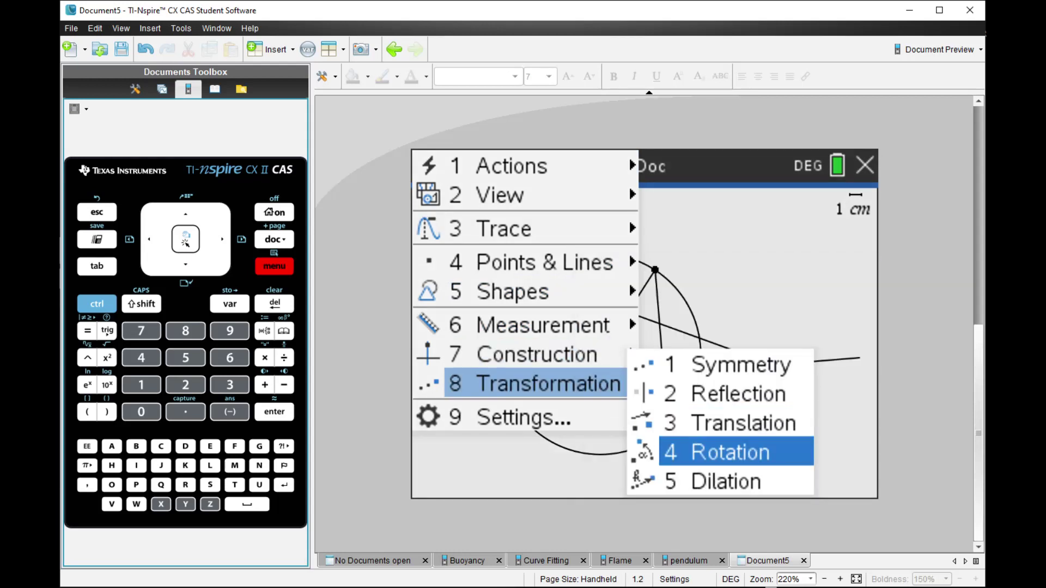
pyautogui.press('Left')
pyautogui.press('Up')
pyautogui.press('Up')
pyautogui.press('Up')
pyautogui.press('Right')
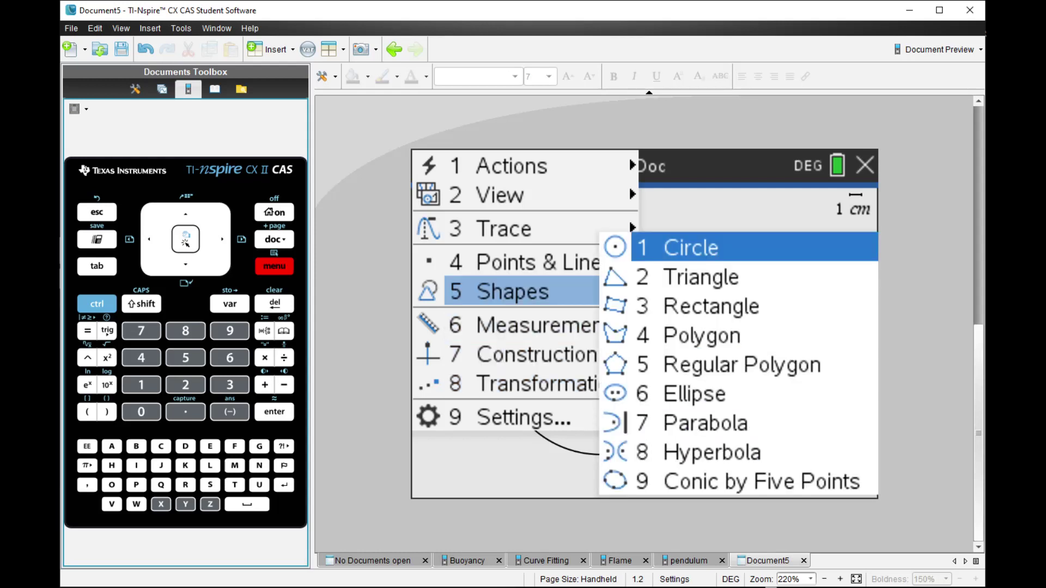
pyautogui.press('Left')
pyautogui.press('Up')
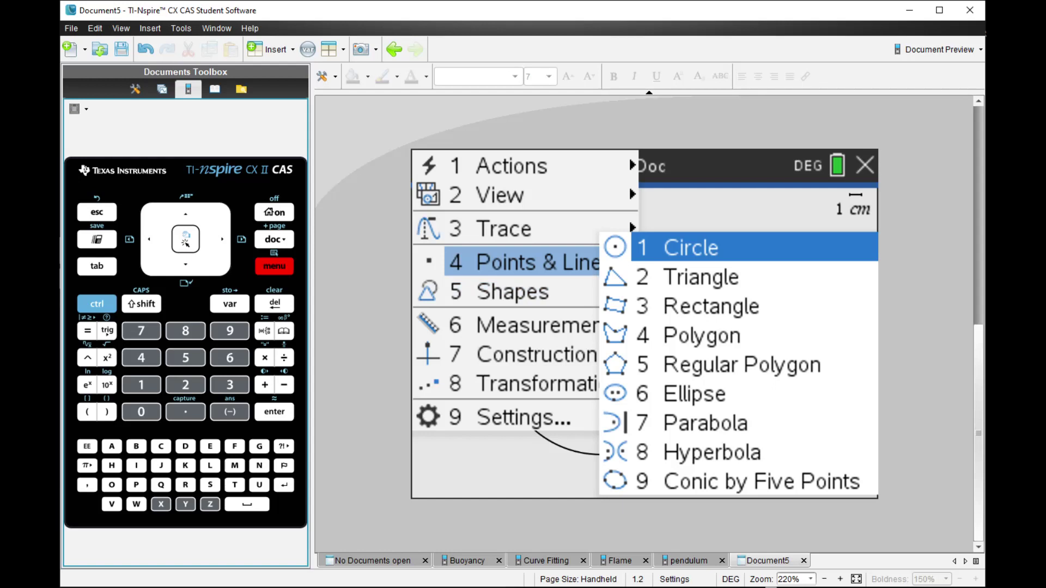
pyautogui.press('Up')
pyautogui.press('Right')
pyautogui.press('Left')
pyautogui.press('Up')
pyautogui.press('Right')
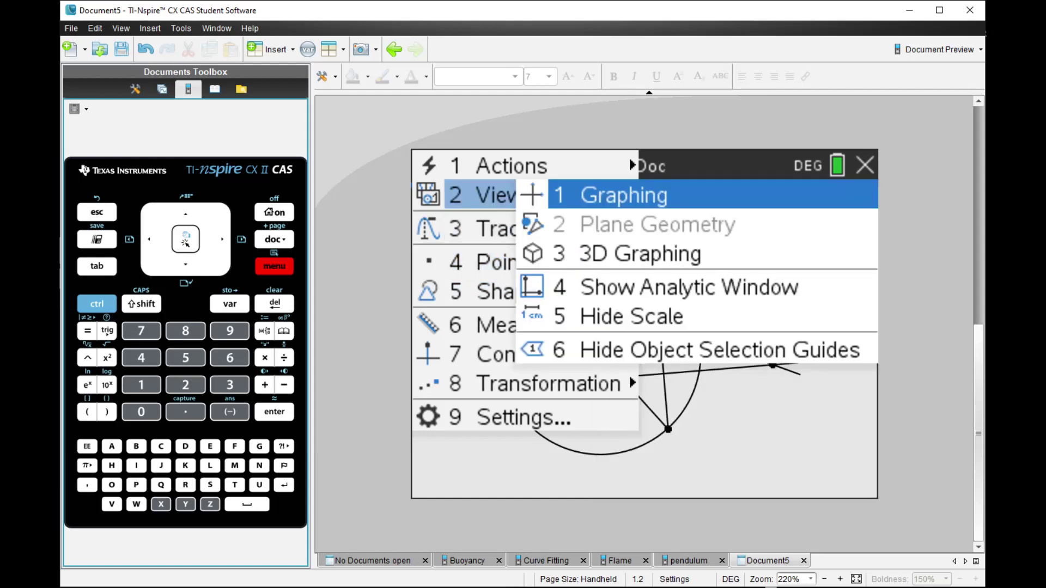
pyautogui.press('Escape')
pyautogui.press('Escape')
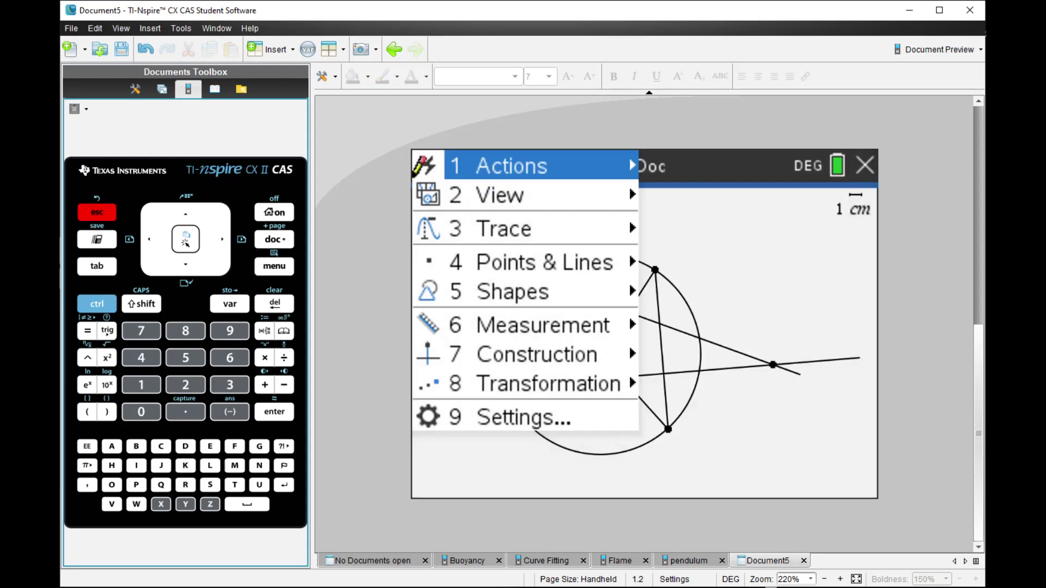
pyautogui.press('Escape')
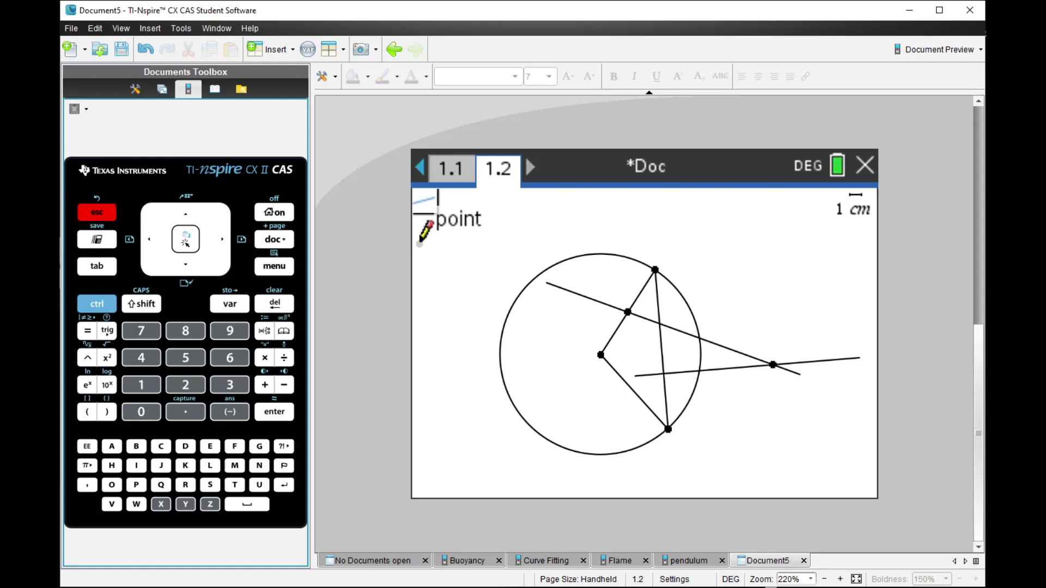
# Step: Add a Lists & Spreadsheet page to the document
pyautogui.hotkey('ctrl', 'Home')
pyautogui.press('4')
pyautogui.press('6')
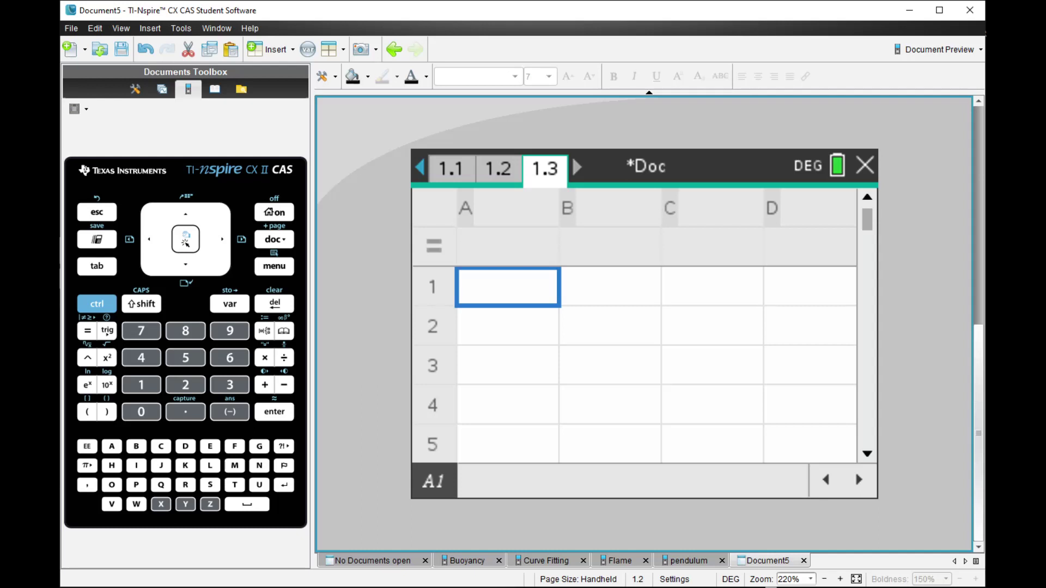
# Step: Enter the formula =$a1+$b1 in cell C1
pyautogui.click(711, 287)
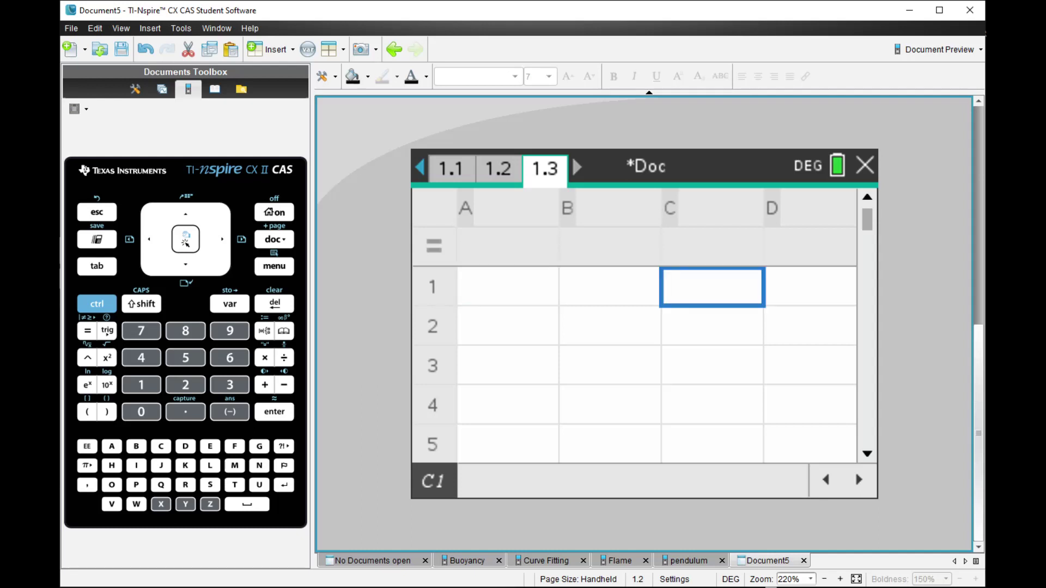
pyautogui.write('=$')
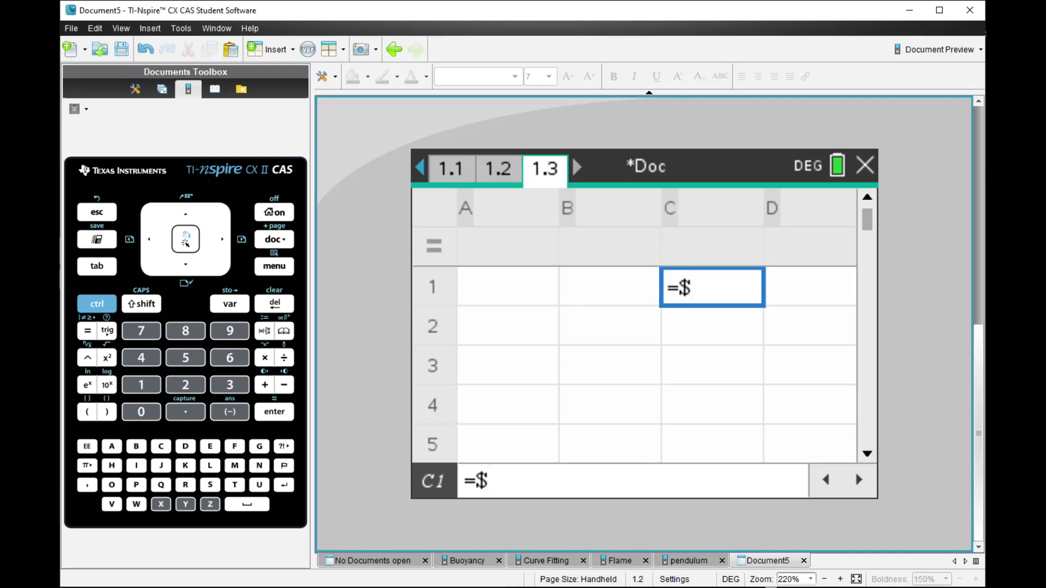
pyautogui.write('a1+')
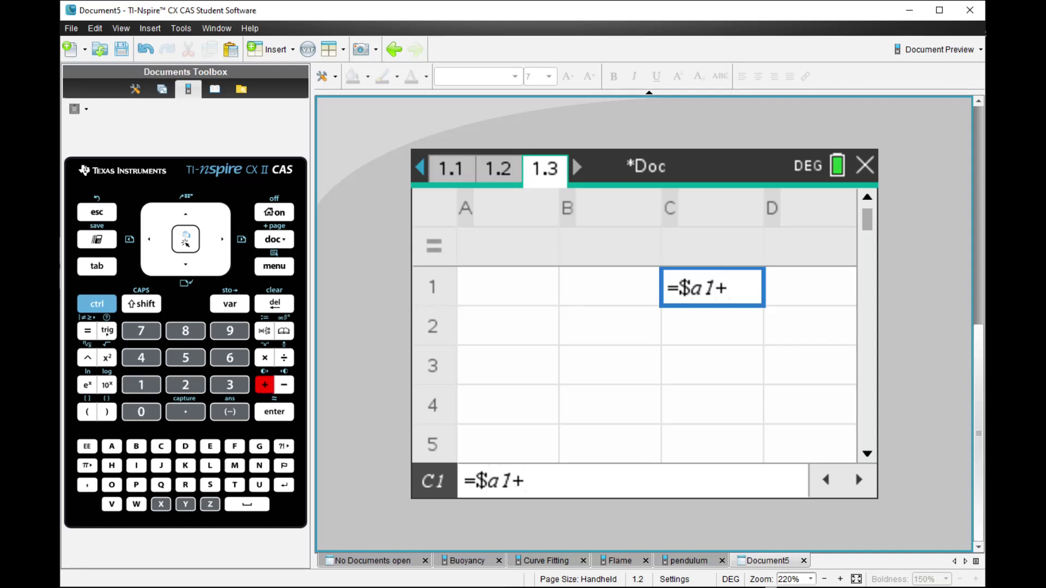
pyautogui.write('$b1')
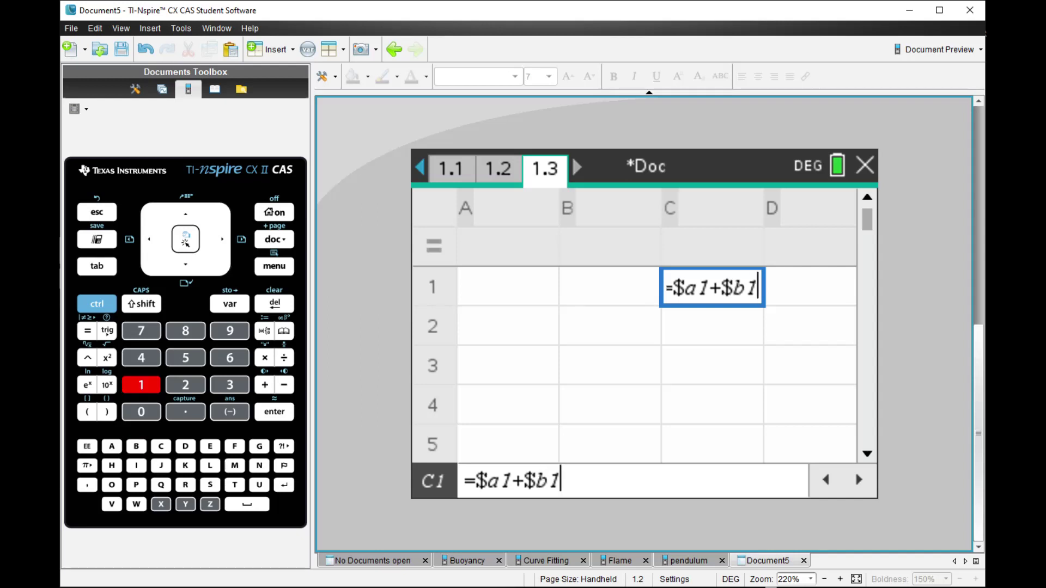
pyautogui.press('Return')
# Step: Copy the formula in C1 into cells C2 to C5 of the same column
pyautogui.click(712, 287)
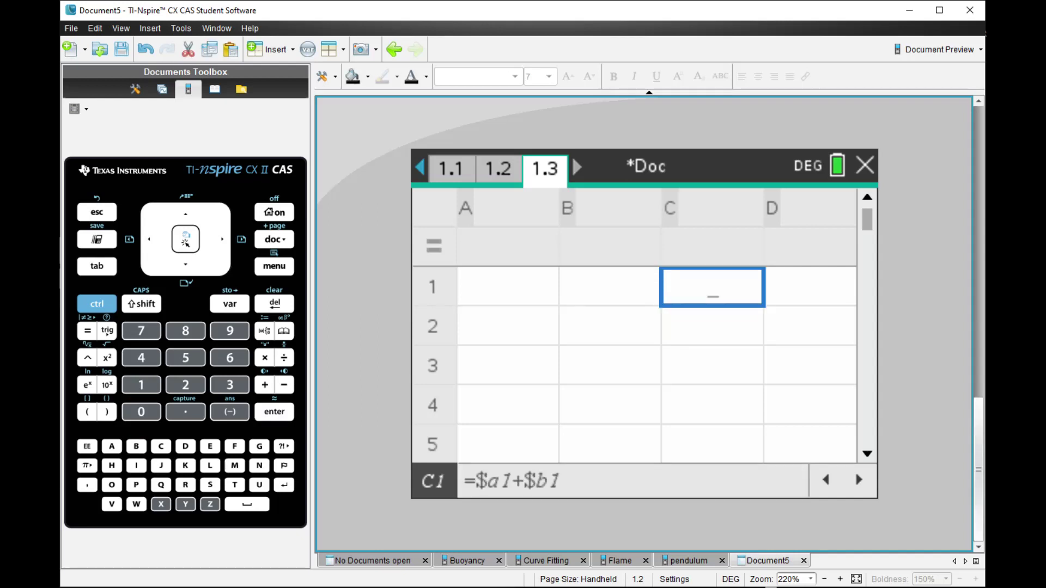
pyautogui.press('Down')
pyautogui.hotkey('shift', 'Down')
pyautogui.hotkey('shift', 'Down')
pyautogui.hotkey('shift', 'Down')
pyautogui.hotkey('shift', 'Down')
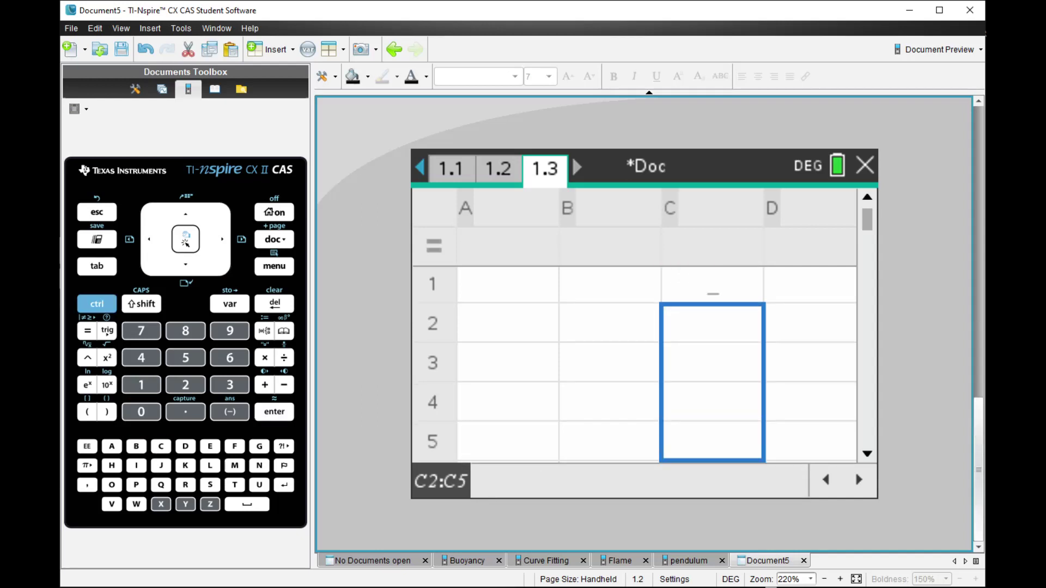
pyautogui.hotkey('ctrl', 'v')
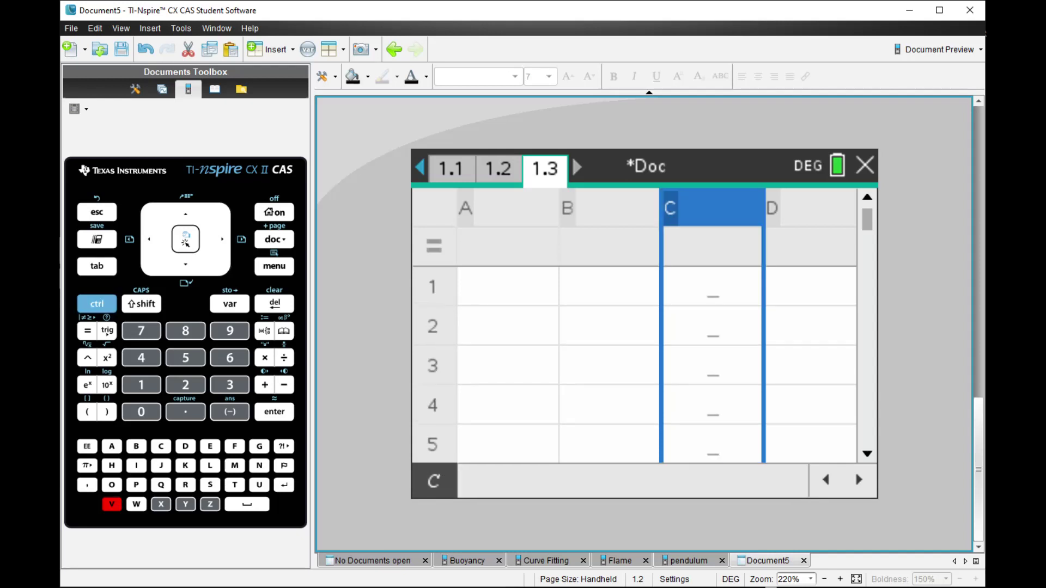
# Step: Enter 3.123 in cell A1 and 5 in cell B1, and select the sum in C1
pyautogui.click(610, 286)
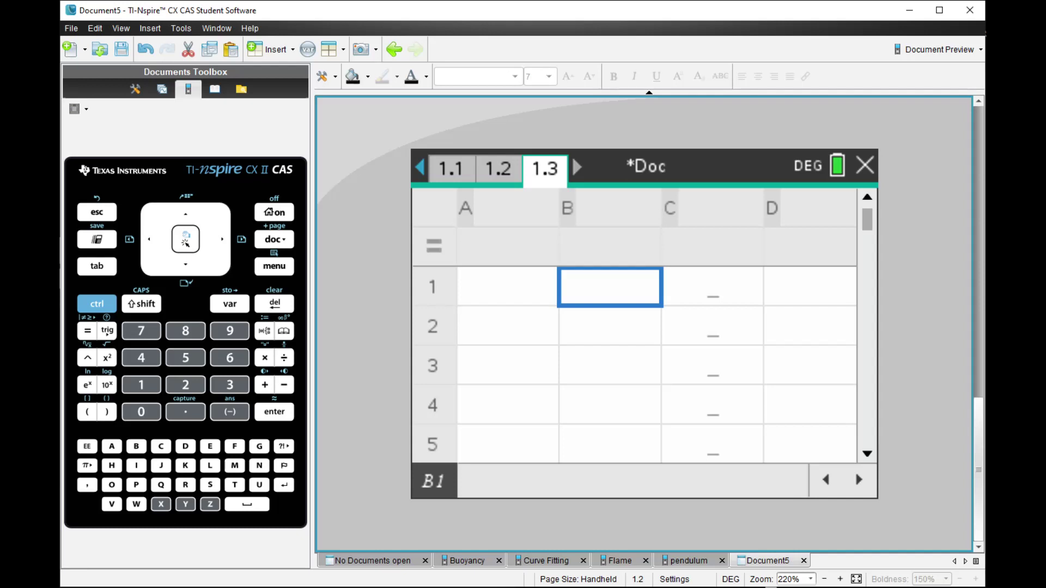
pyautogui.click(507, 287)
pyautogui.write('3.123')
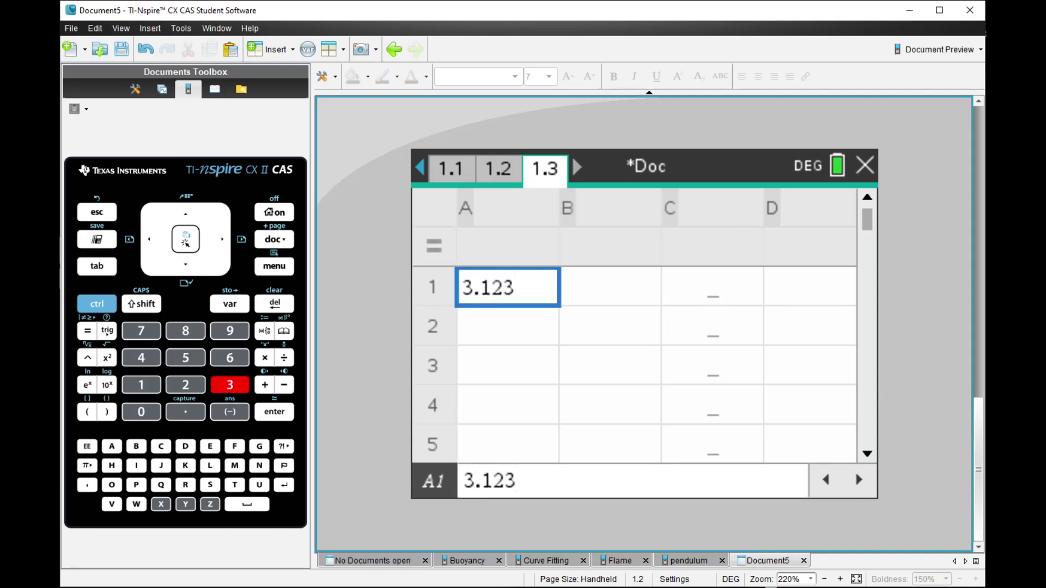
pyautogui.click(609, 287)
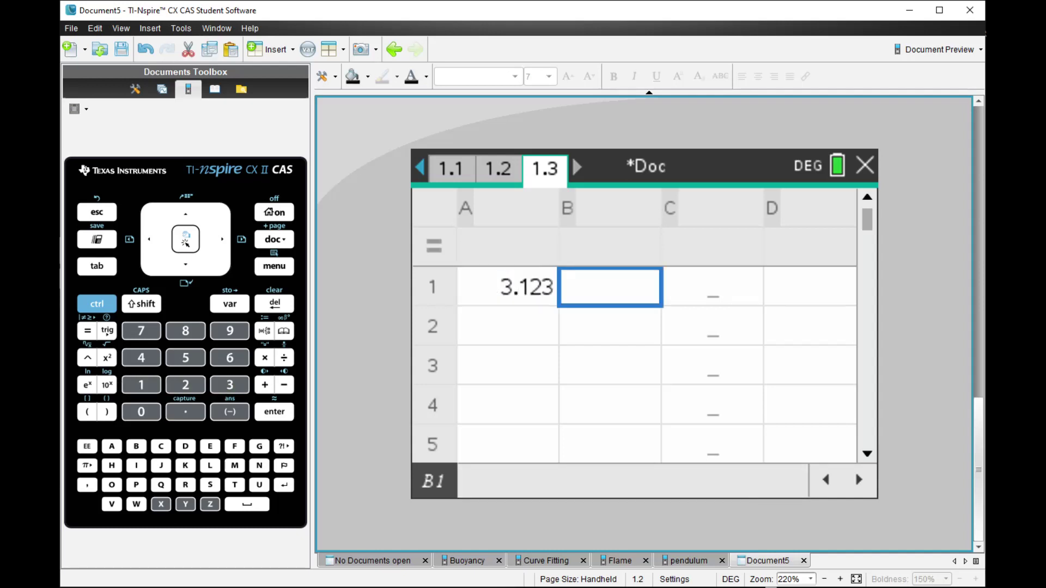
pyautogui.write('5')
pyautogui.click(610, 443)
pyautogui.click(712, 287)
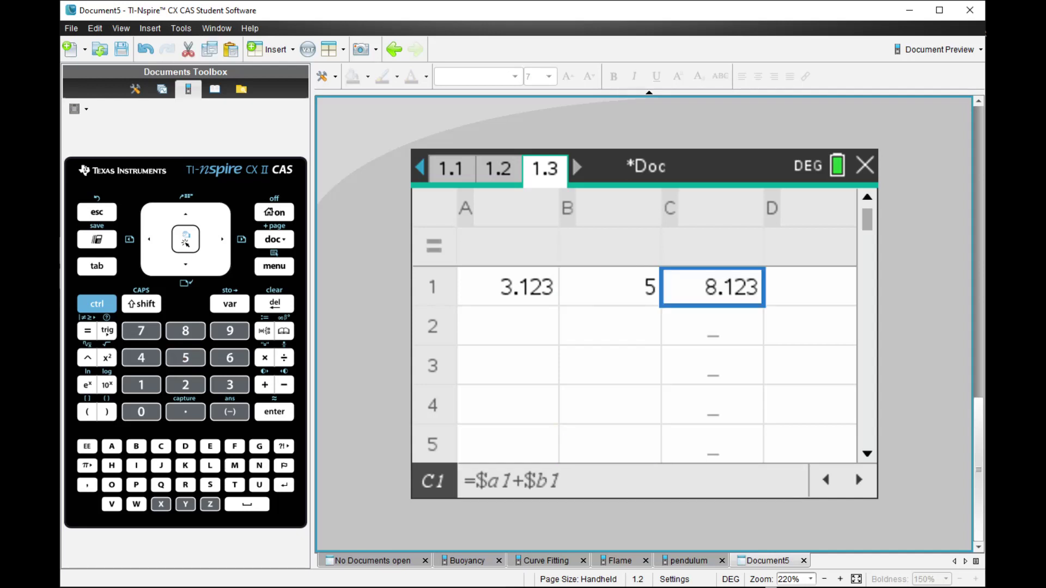
# Step: Fill row 2 with 5 in A2 and 2 in B2, and row 3 with 1 in both A3 and B3
pyautogui.click(507, 326)
pyautogui.write('5')
pyautogui.click(610, 326)
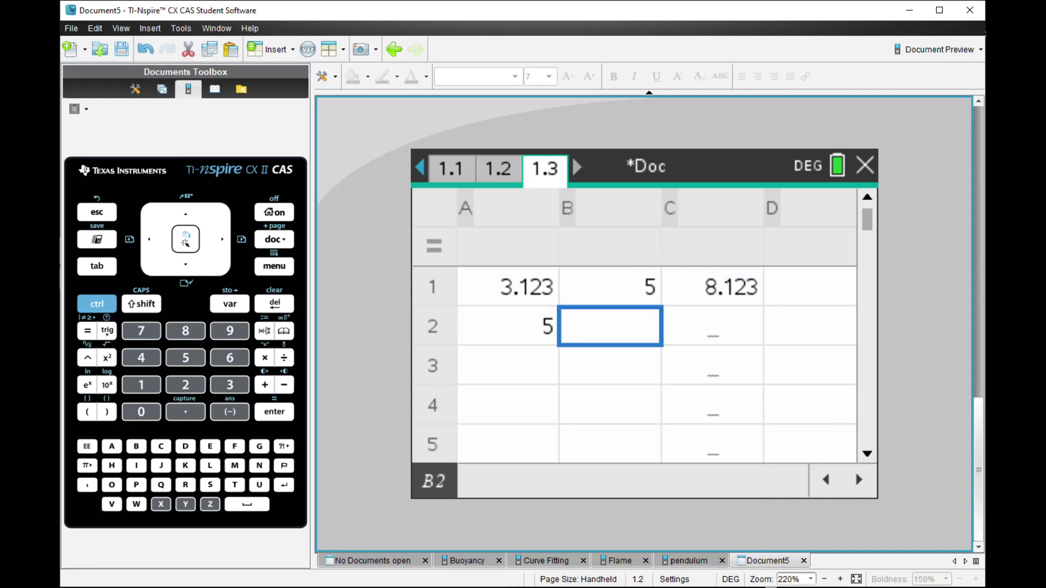
pyautogui.write('2')
pyautogui.click(507, 365)
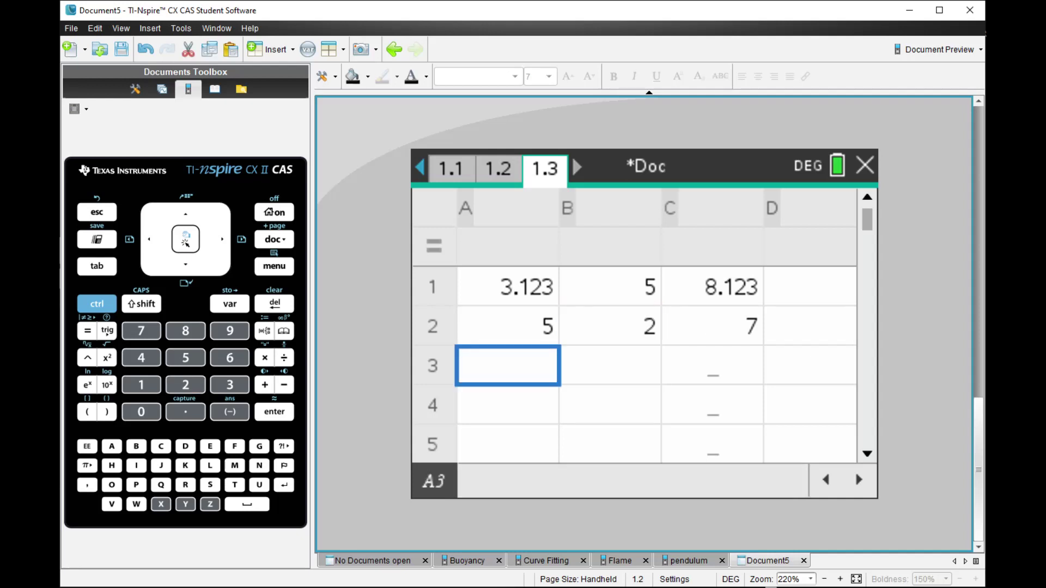
pyautogui.write('1')
pyautogui.press('Tab')
pyautogui.write('1')
pyautogui.press('Return')
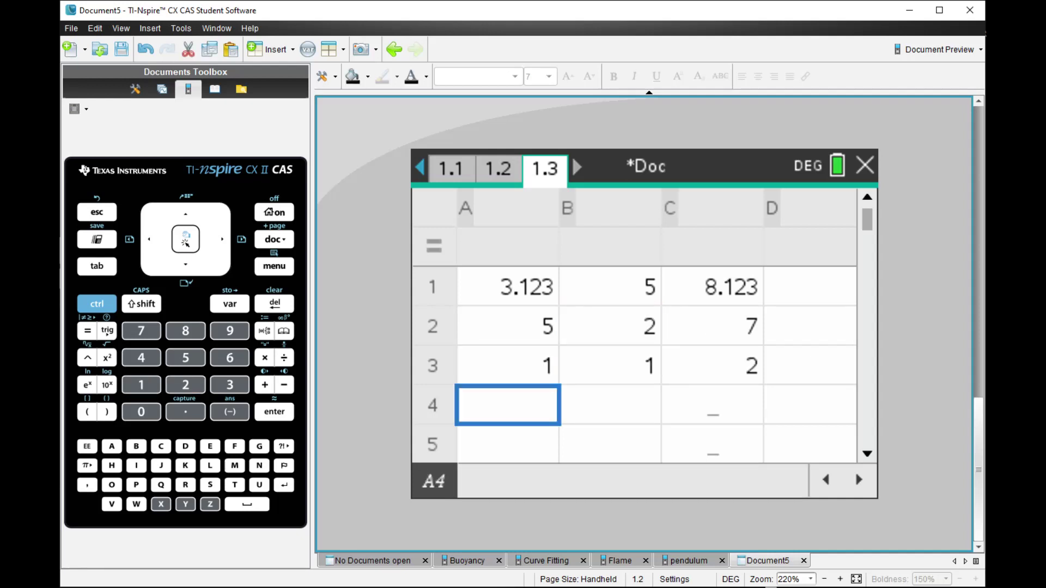
# Step: Enter 6 in cell A4 and 1.123 in cell B4
pyautogui.write('6')
pyautogui.press('Tab')
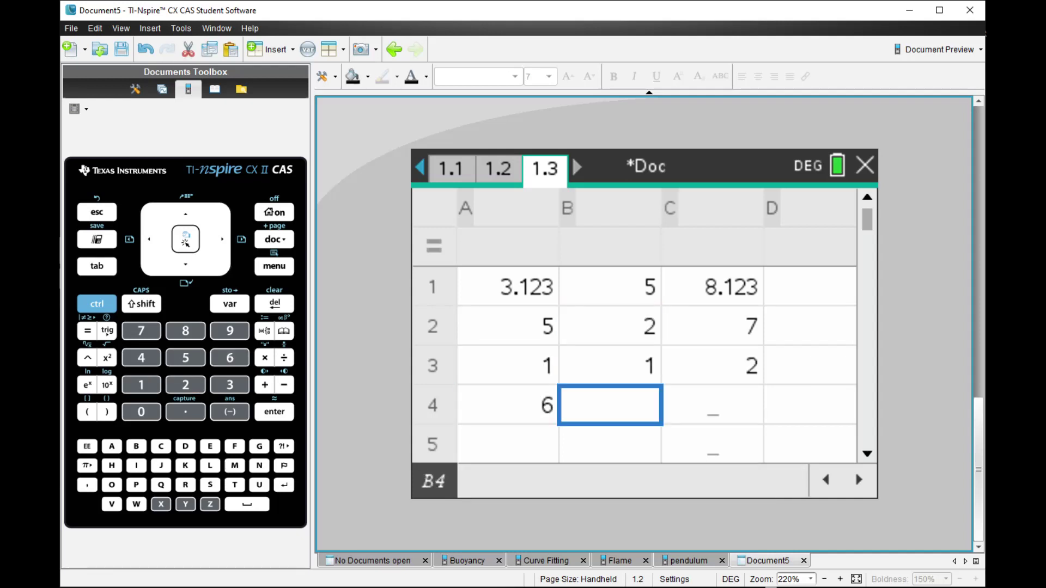
pyautogui.write('1.123')
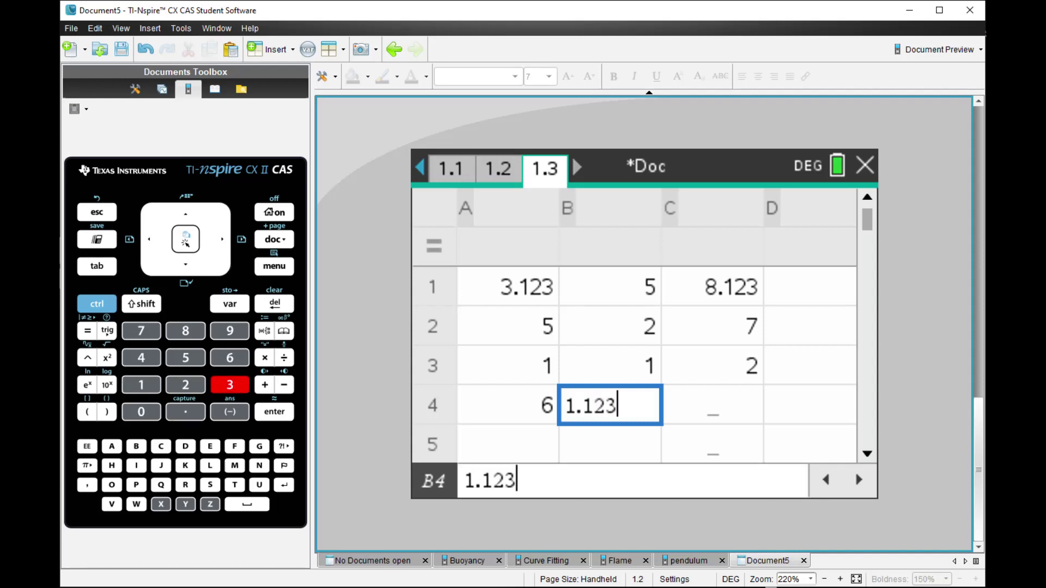
pyautogui.press('Return')
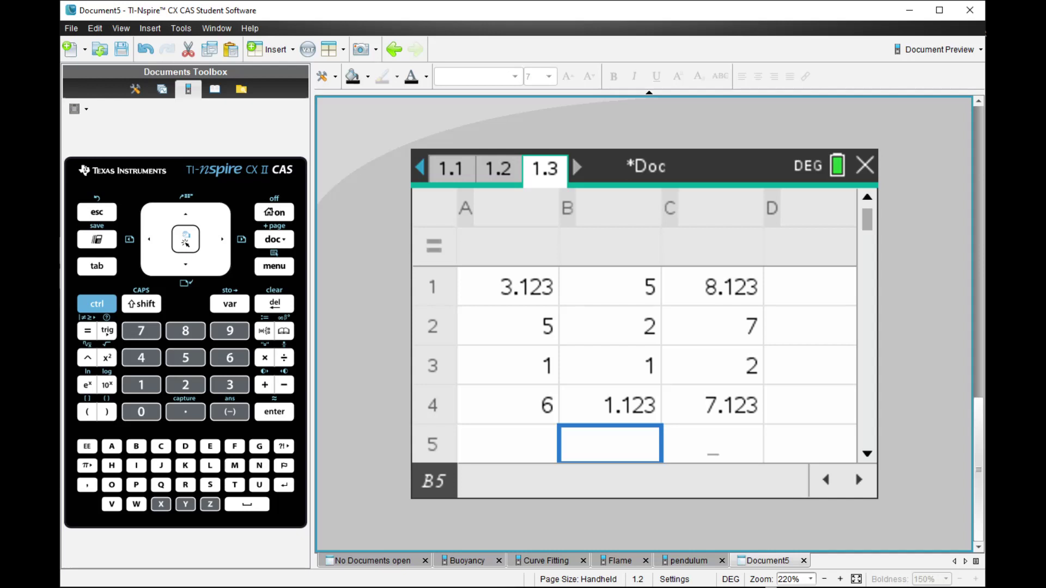
# Step: Go back and forth through pages 1.1 to 1.3, reviewing the variable definitions at the start of the Calculator page
pyautogui.hotkey('ctrl', 'Left')
pyautogui.hotkey('ctrl', 'Left')
pyautogui.hotkey('ctrl', 'Right')
pyautogui.hotkey('ctrl', 'Right')
pyautogui.hotkey('ctrl', 'Left')
pyautogui.hotkey('ctrl', 'Left')
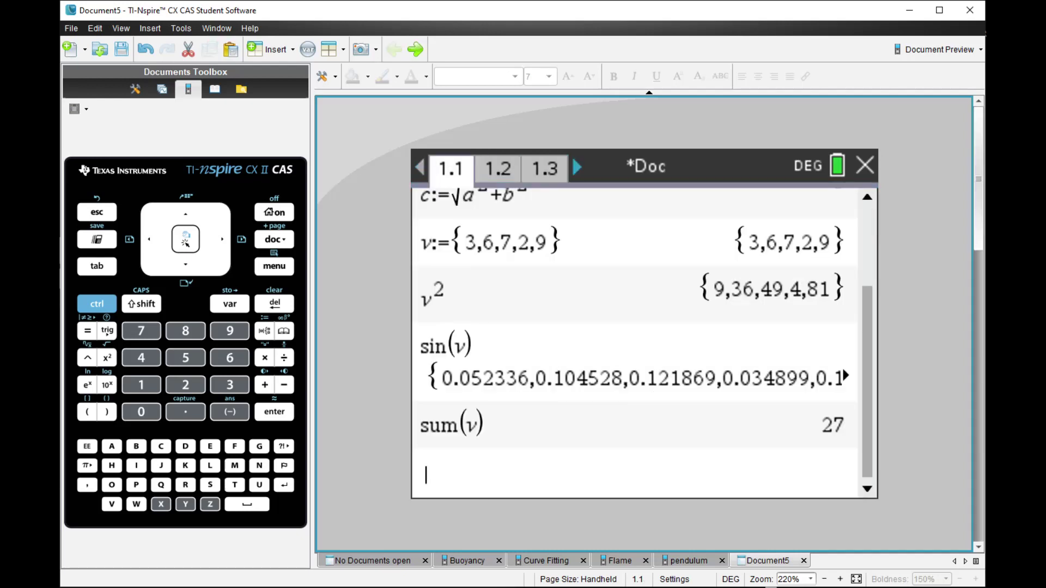
pyautogui.press('Up')
pyautogui.press('Up')
pyautogui.press('Up')
pyautogui.press('Up')
pyautogui.press('Up')
pyautogui.press('Up')
pyautogui.press('Up')
pyautogui.press('Up')
pyautogui.press('Up')
pyautogui.press('Up')
pyautogui.press('Up')
pyautogui.press('Up')
pyautogui.press('Up')
pyautogui.press('Up')
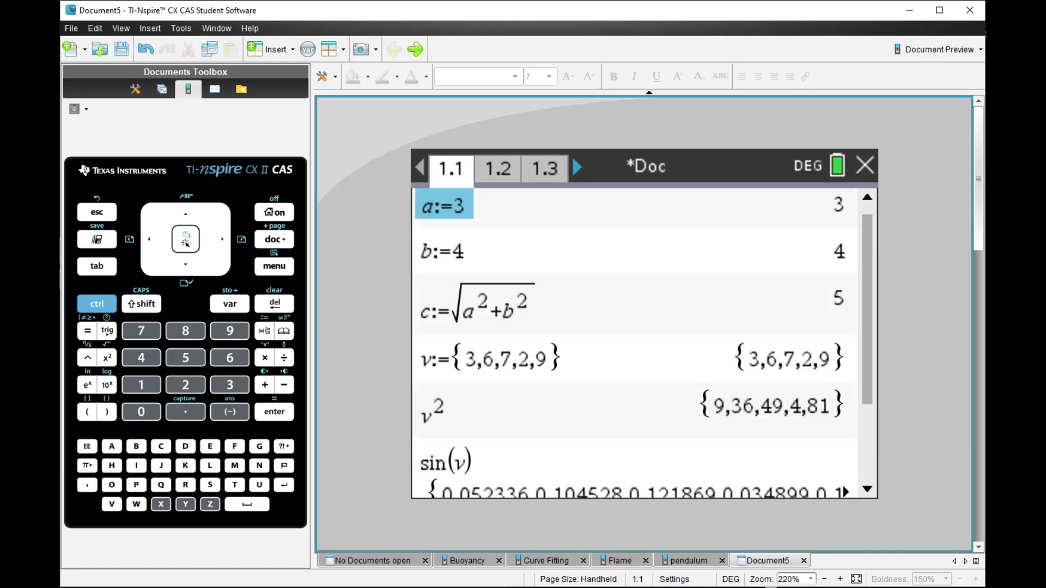
pyautogui.click(433, 207)
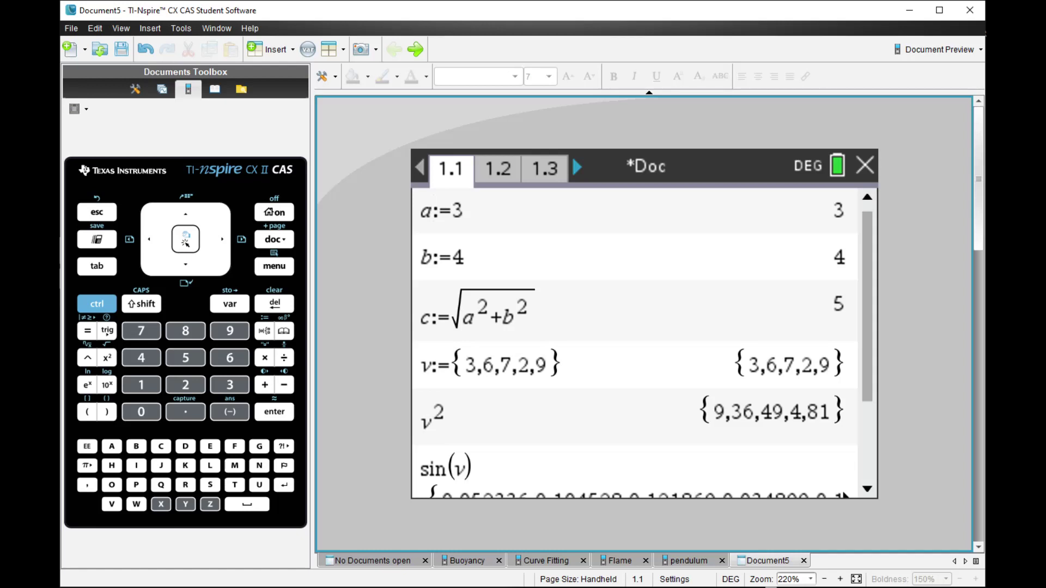
pyautogui.hotkey('ctrl', 'Right')
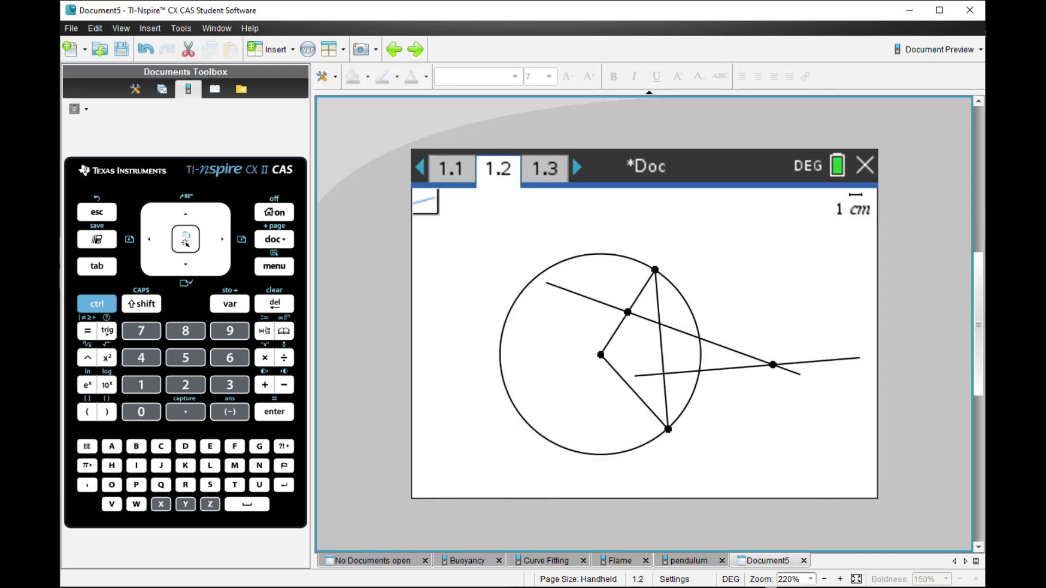
pyautogui.hotkey('ctrl', 'Right')
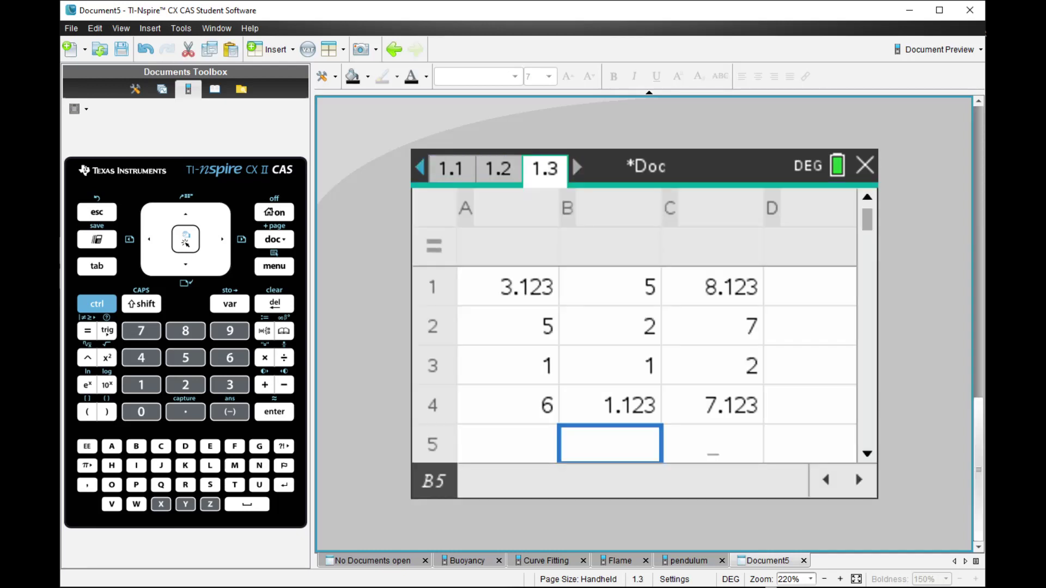
pyautogui.hotkey('ctrl', 'Left')
pyautogui.hotkey('ctrl', 'Left')
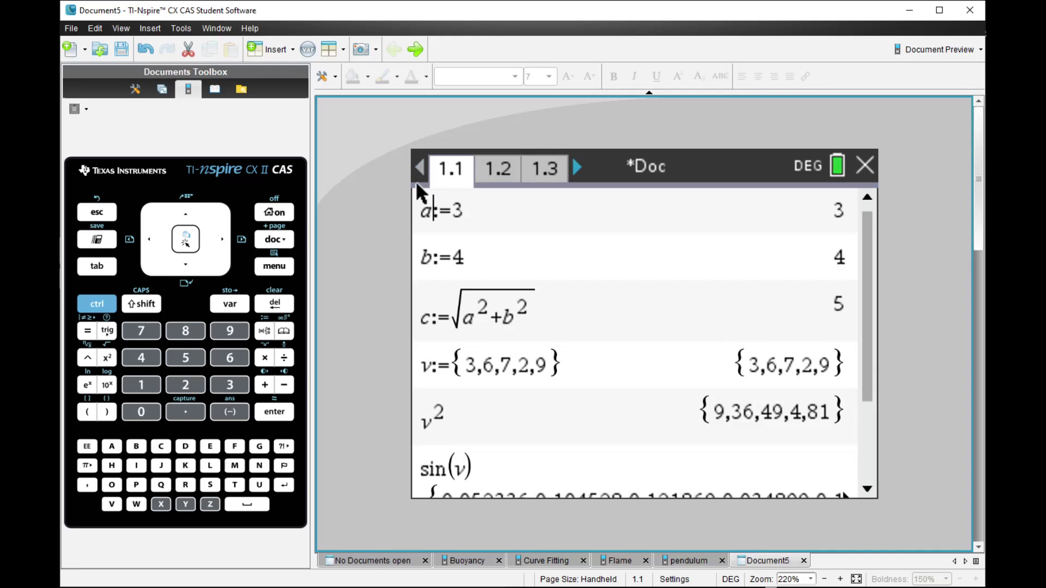
# Step: Insert a new page after page 1.1 in the same problem and make it a Calculator page
pyautogui.hotkey('ctrl', 'k')
pyautogui.press('Down')
pyautogui.press('Down')
pyautogui.press('Down')
pyautogui.press('Right')
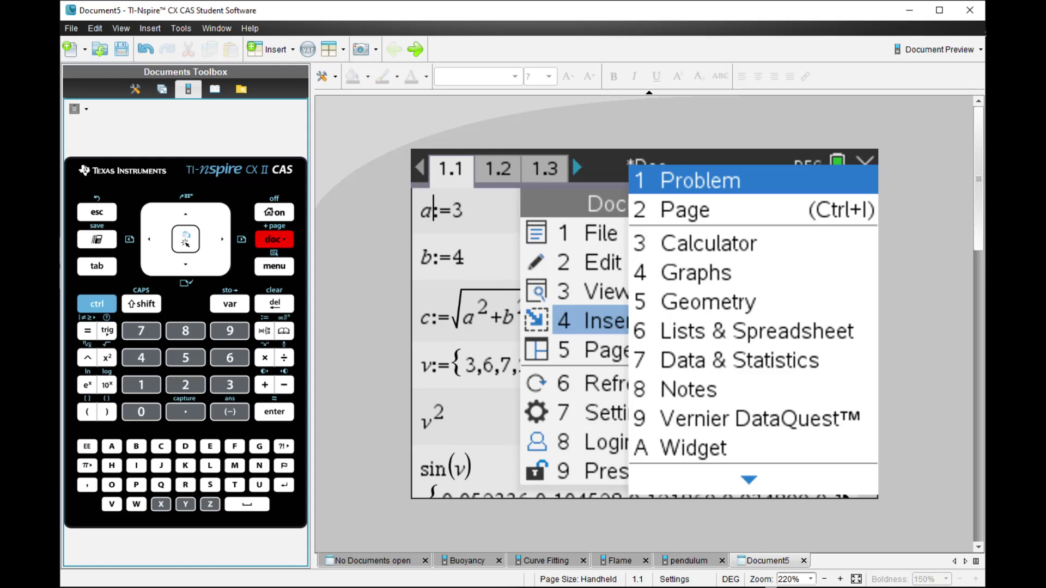
pyautogui.press('Down')
pyautogui.press('Down')
pyautogui.press('Down')
pyautogui.press('Down')
pyautogui.press('Up')
pyautogui.press('Up')
pyautogui.press('Up')
pyautogui.press('Return')
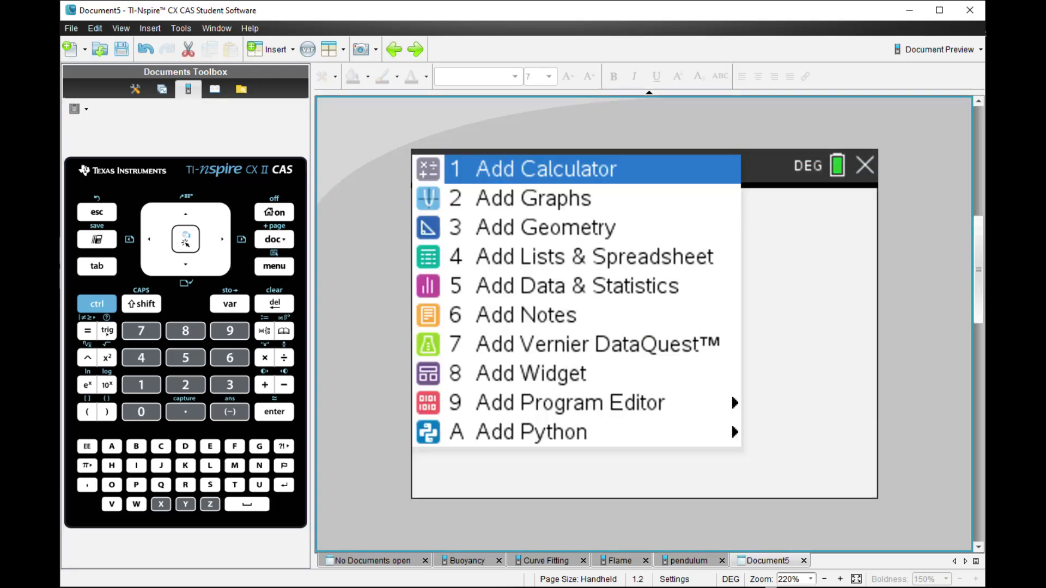
pyautogui.press('6')
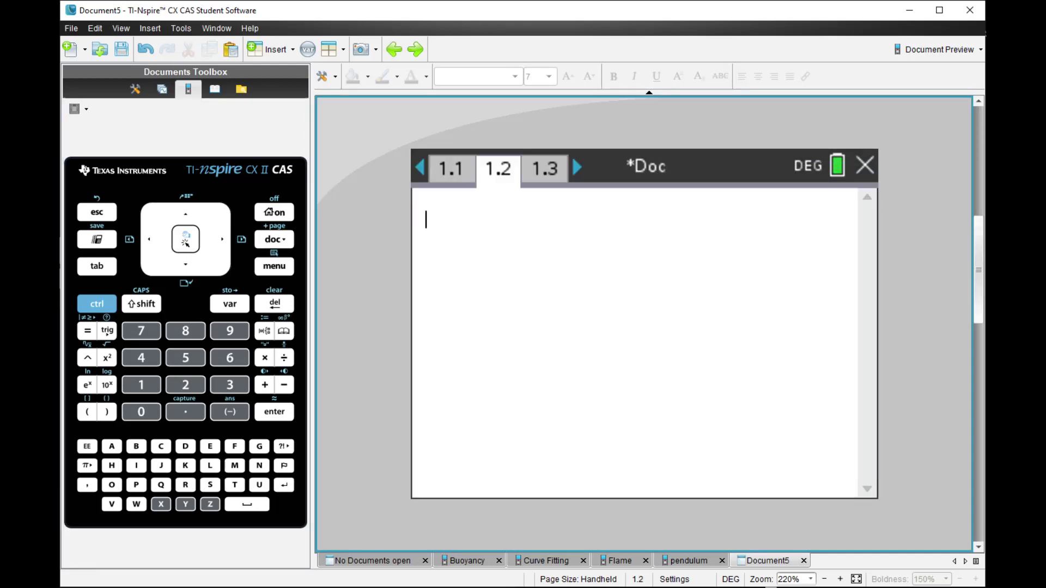
# Step: Evaluate a+b on the new Calculator page and check the definitions of a and b on page 1.1
pyautogui.write('a+b')
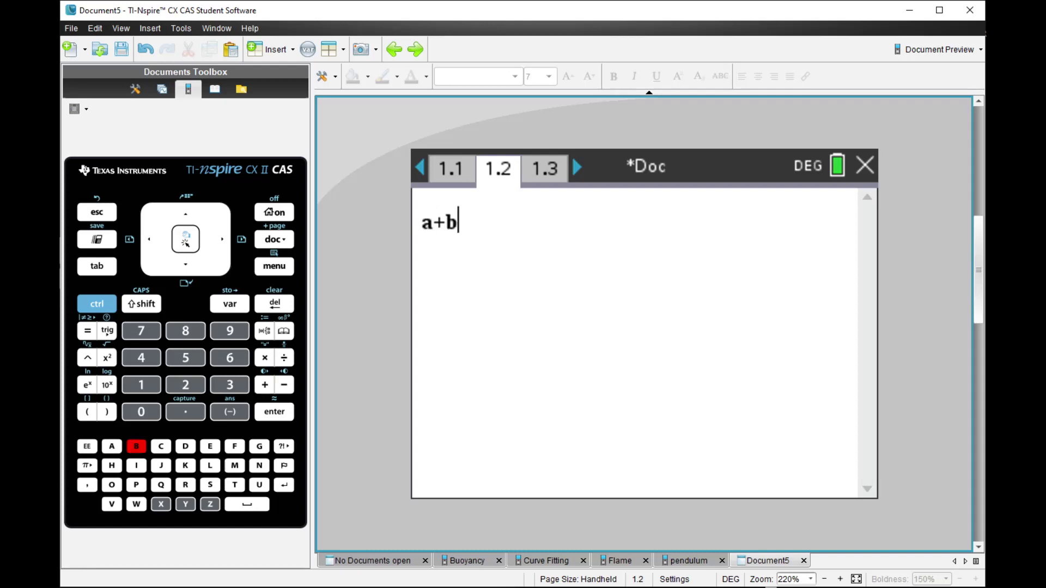
pyautogui.press('Return')
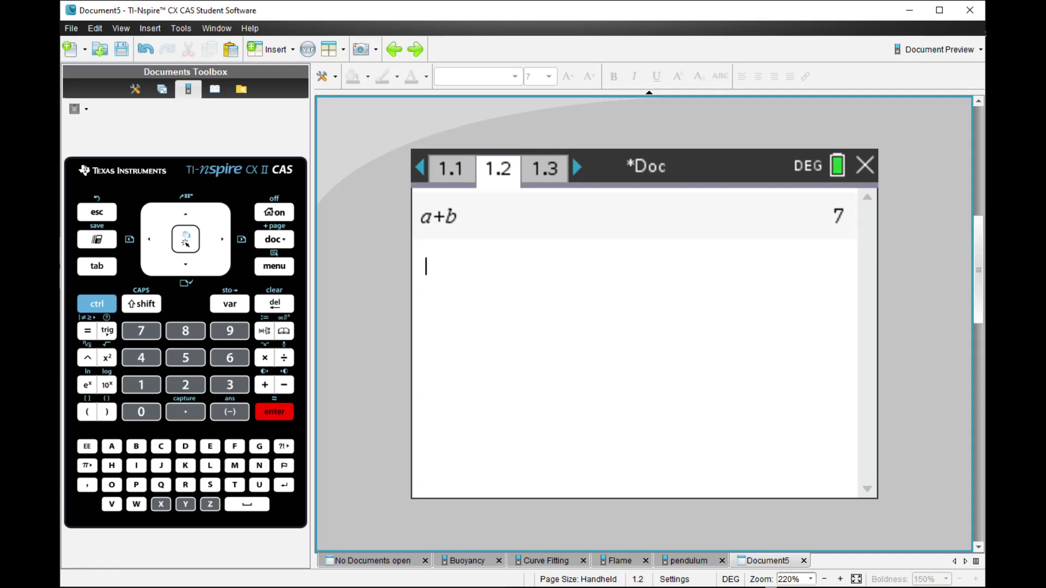
pyautogui.hotkey('ctrl', 'Left')
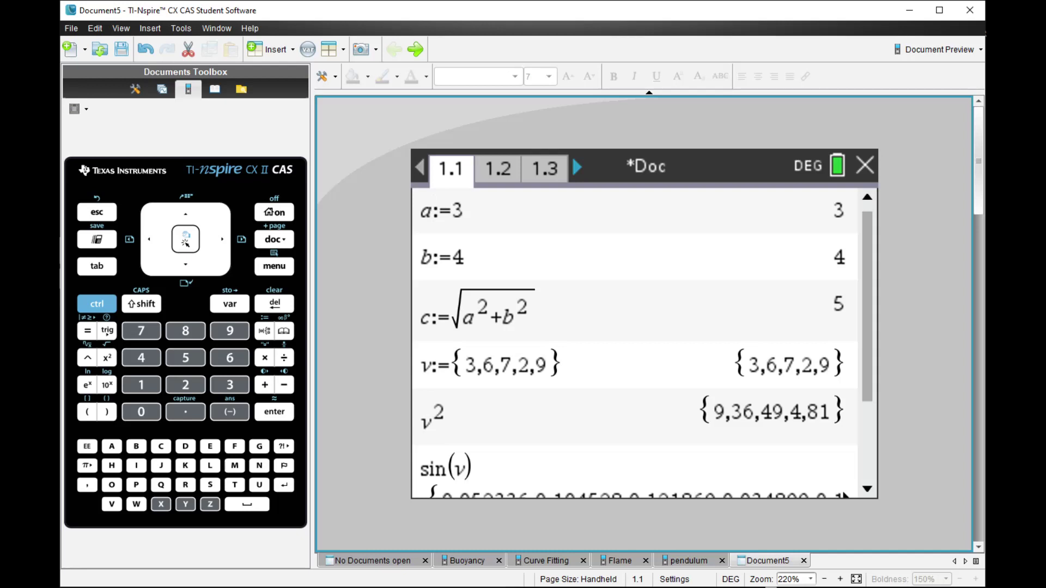
pyautogui.hotkey('ctrl', 'Right')
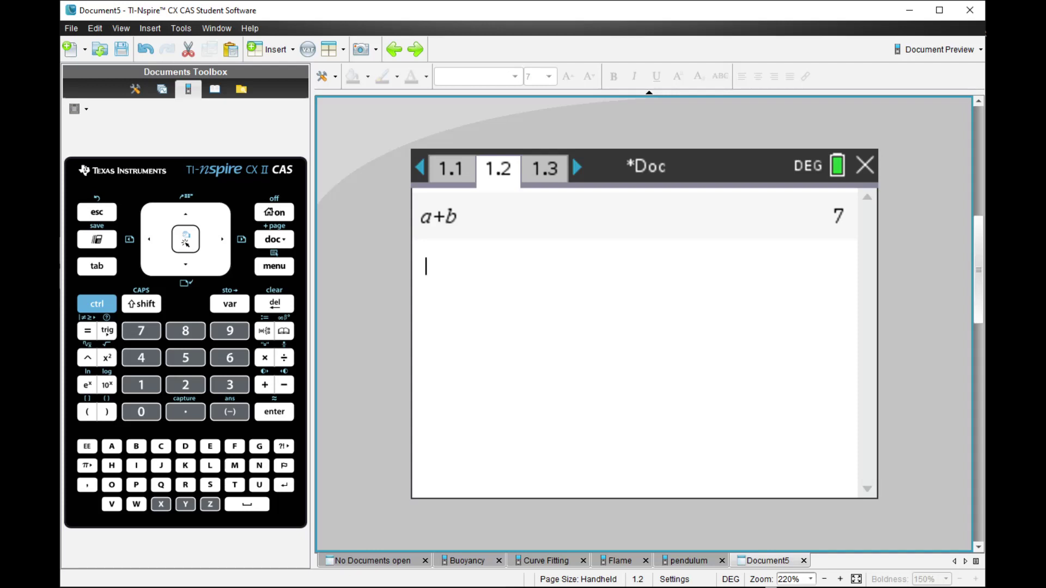
# Step: Redefine variable a as 3.14159 on Calculator page 1.2
pyautogui.write('a:=')
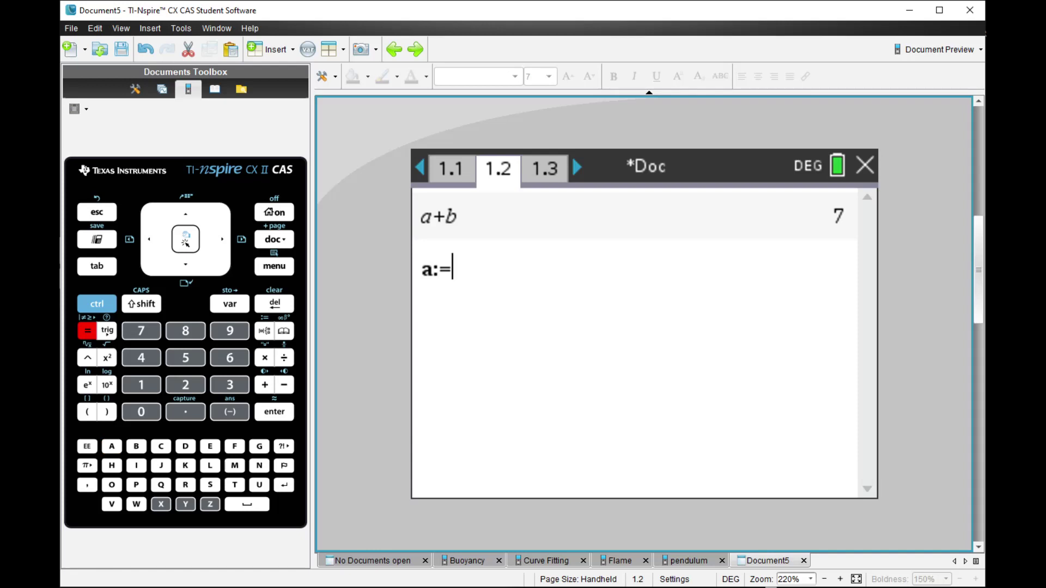
pyautogui.write('3')
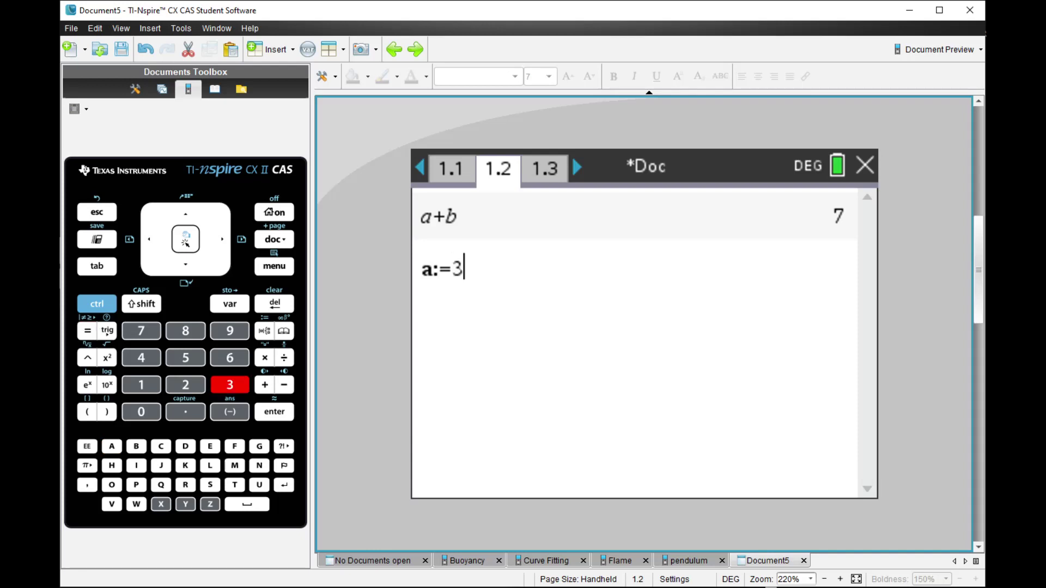
pyautogui.write('.14159')
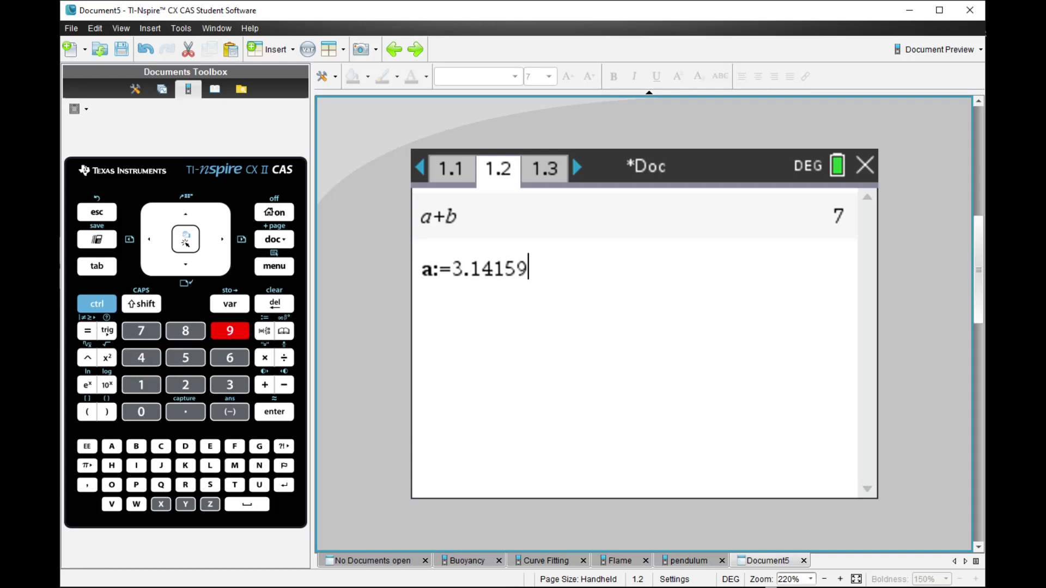
pyautogui.press('Return')
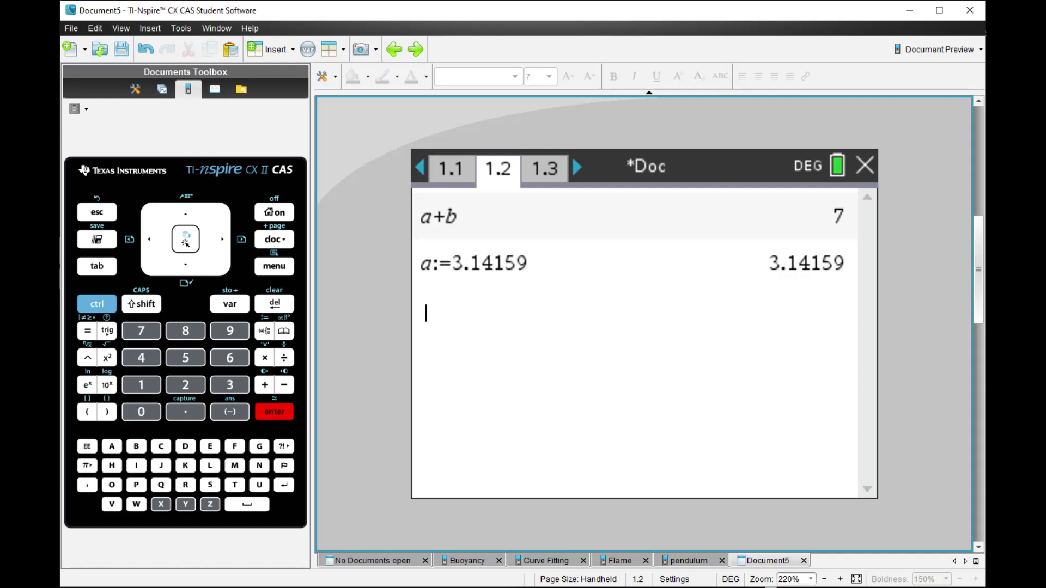
# Step: Evaluate variable a on a new line at the end of Calculator page 1.1
pyautogui.hotkey('ctrl', 'Left')
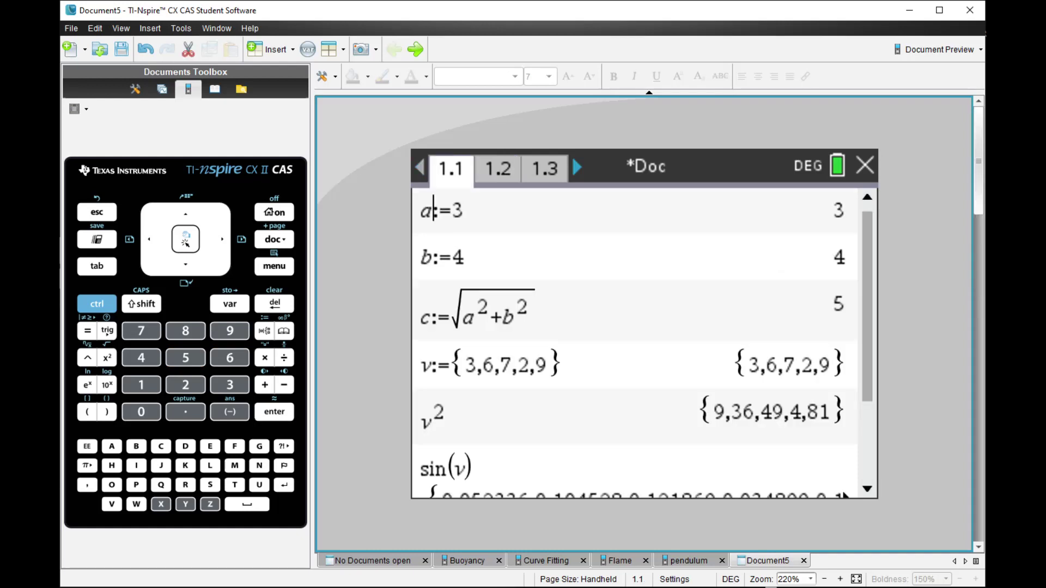
pyautogui.press('pagedown')
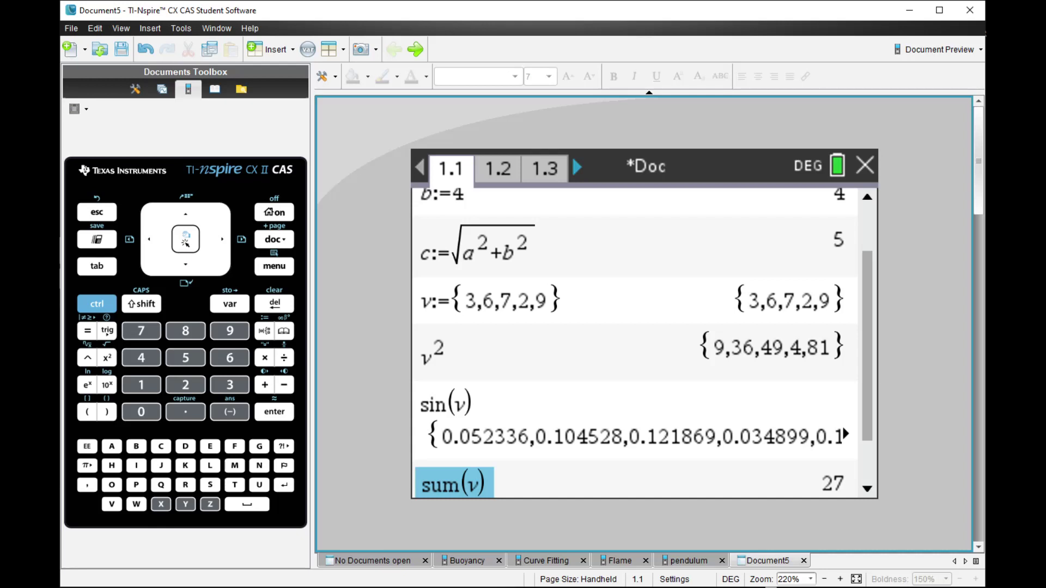
pyautogui.scroll(-1, 642, 342)
pyautogui.write('a')
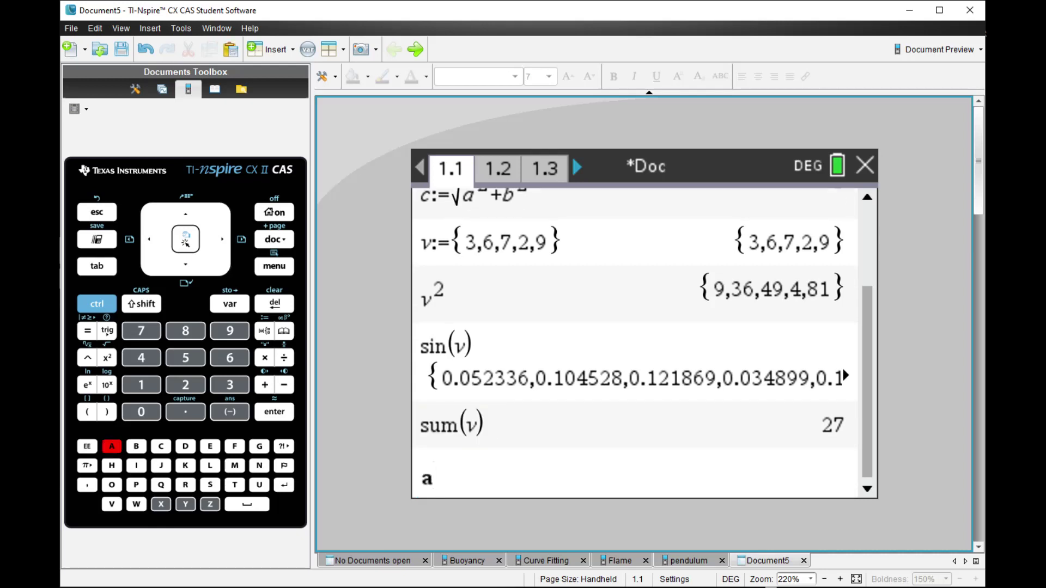
pyautogui.press('Return')
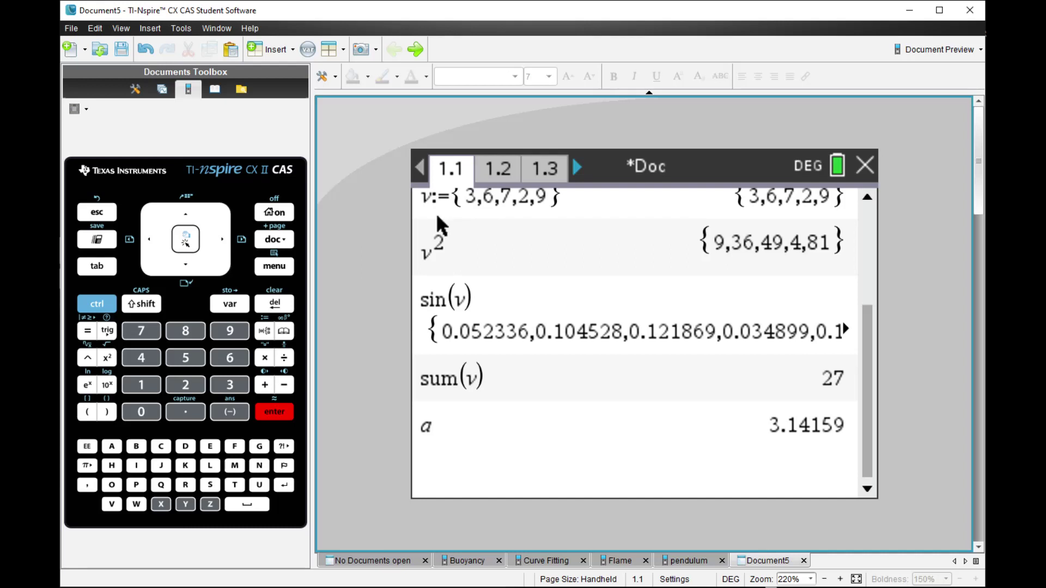
# Step: Insert a new problem into the document with a Calculator page as its first page
pyautogui.click(274, 239)
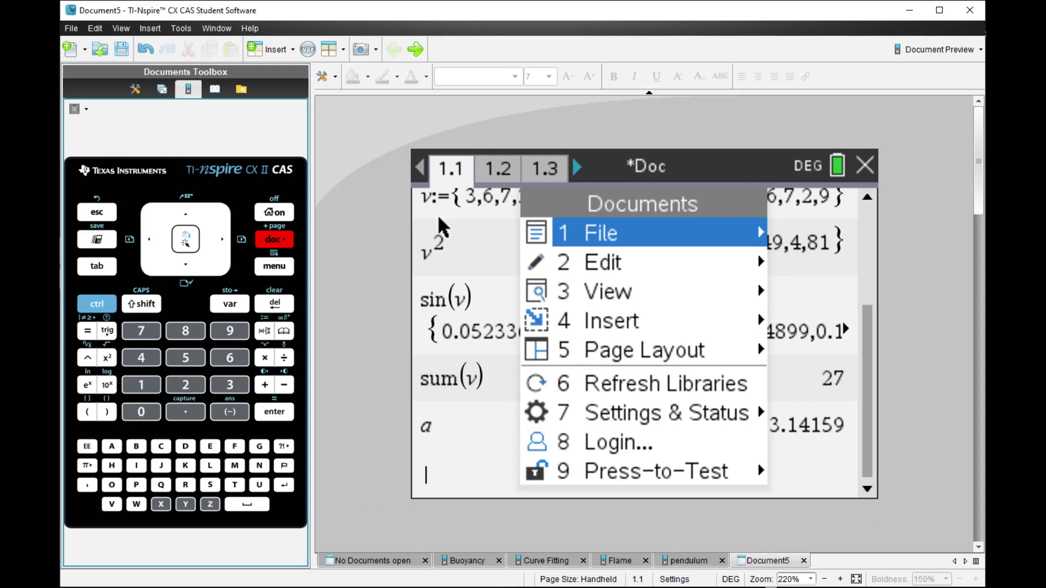
pyautogui.press('Right')
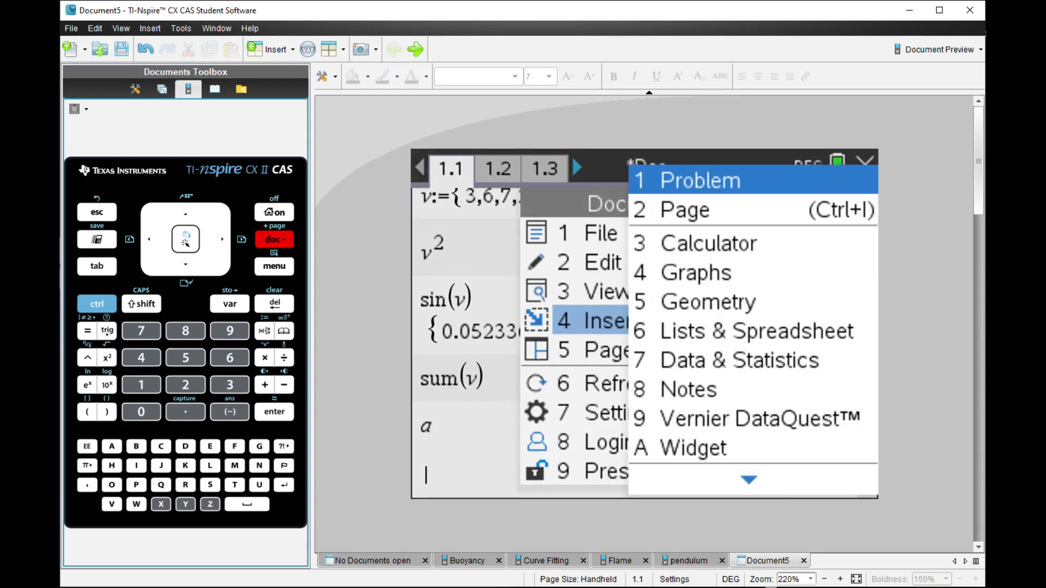
pyautogui.press('Return')
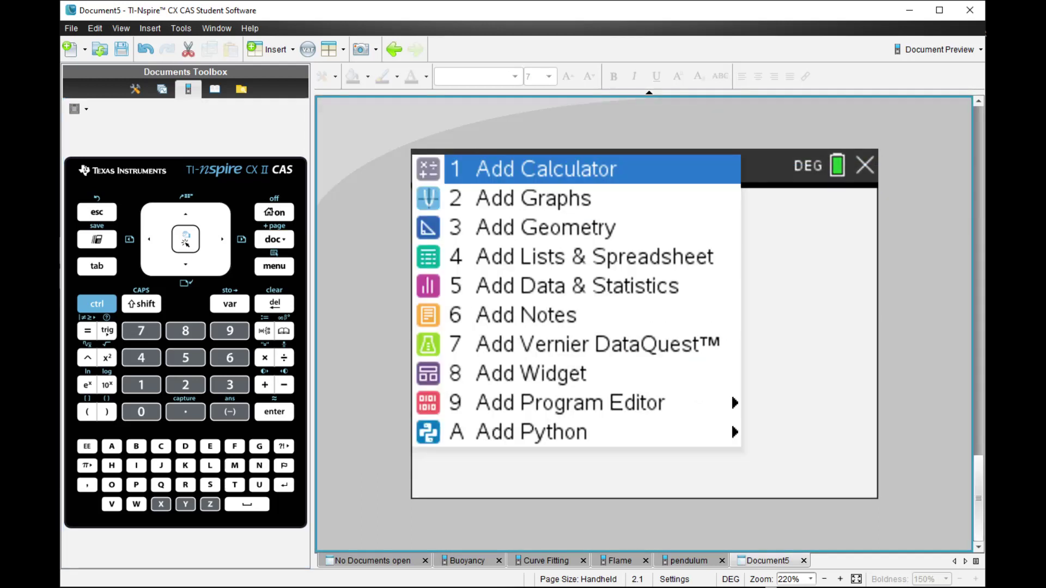
pyautogui.press('Return')
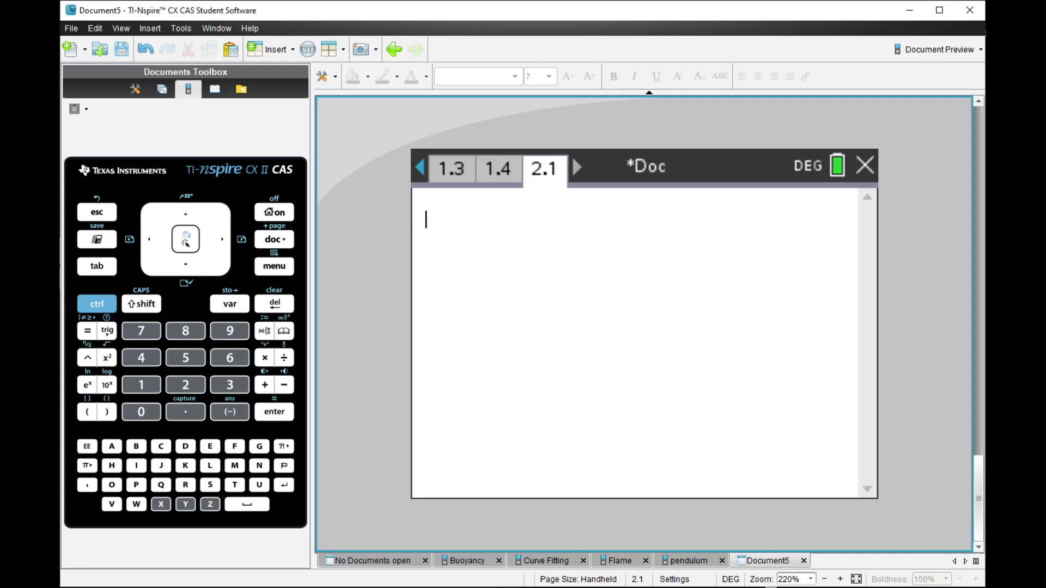
# Step: Evaluate a+b on Calculator page 2.1 of the new problem
pyautogui.hotkey('ctrl', 'z')
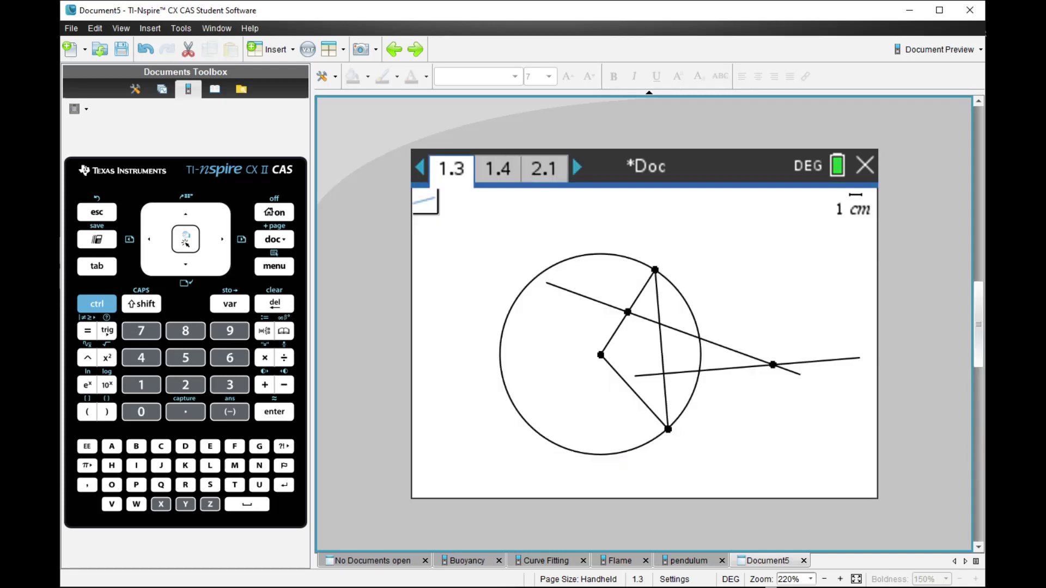
pyautogui.hotkey('ctrl', 'y')
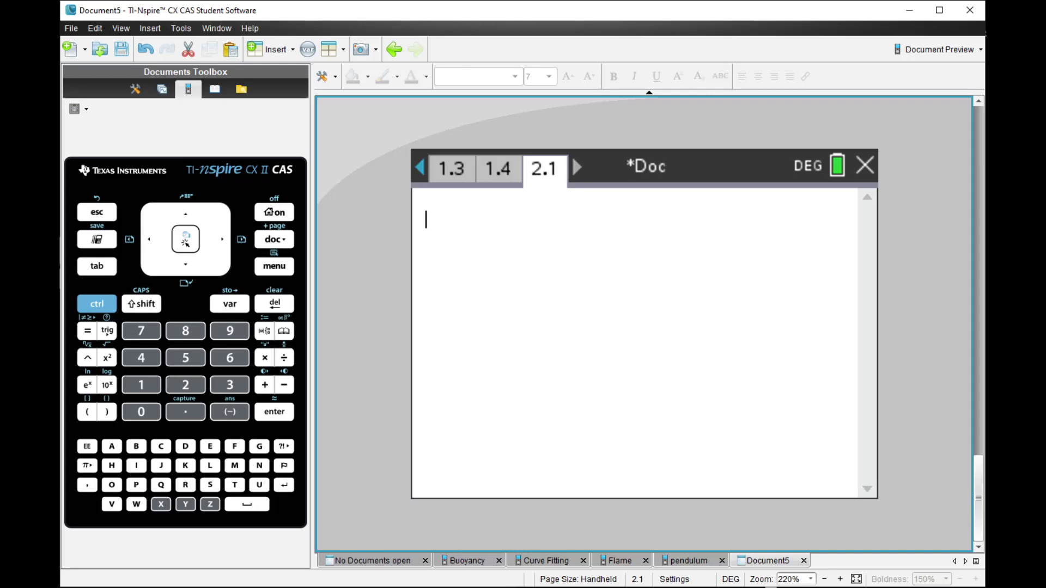
pyautogui.write('a+b')
pyautogui.press('Return')
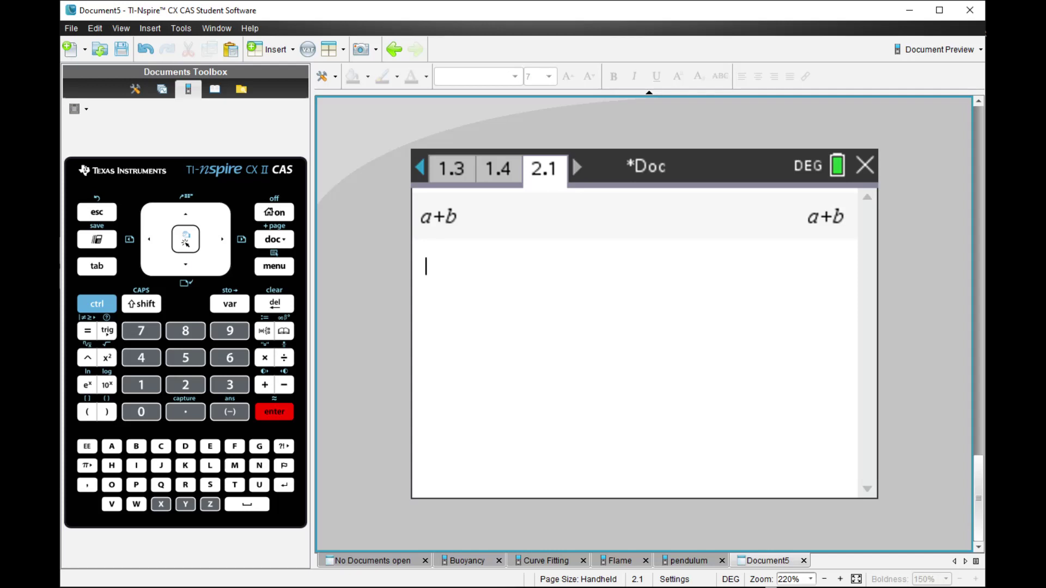
# Step: Look through the page types that can be inserted into the document, including the Add Python options
pyautogui.click(274, 239)
pyautogui.press('Down')
pyautogui.press('Down')
pyautogui.press('Down')
pyautogui.press('Right')
pyautogui.press('Down')
pyautogui.press('Down')
pyautogui.press('Down')
pyautogui.press('Down')
pyautogui.press('Down')
pyautogui.press('Up')
pyautogui.press('Down')
pyautogui.press('Down')
pyautogui.press('Down')
pyautogui.press('Up')
pyautogui.press('Up')
pyautogui.press('Up')
pyautogui.press('Up')
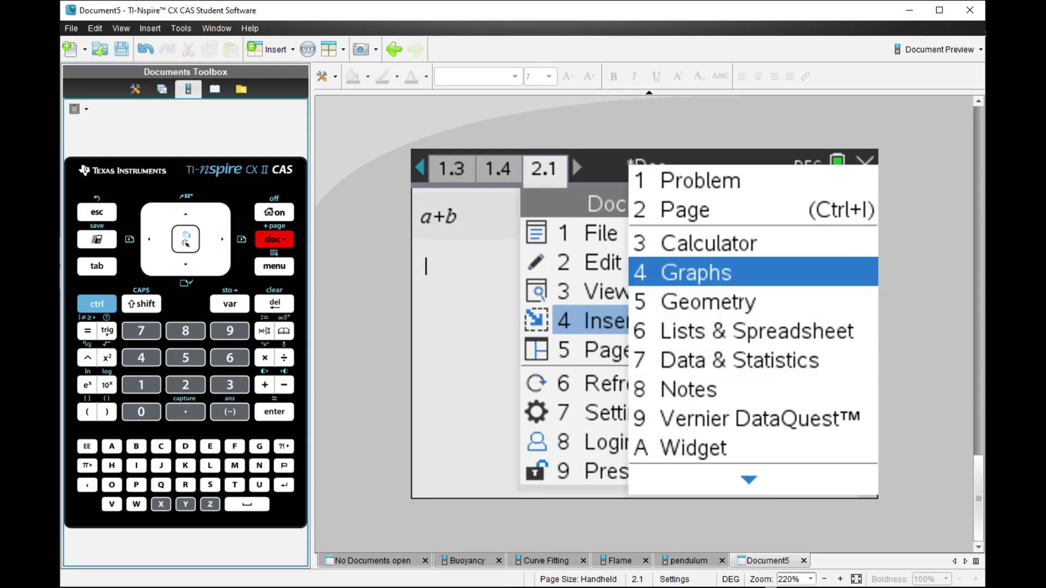
pyautogui.press('Down')
pyautogui.press('Down')
pyautogui.press('Down')
pyautogui.press('Down')
pyautogui.press('Down')
pyautogui.press('Down')
pyautogui.press('Down')
pyautogui.press('Down')
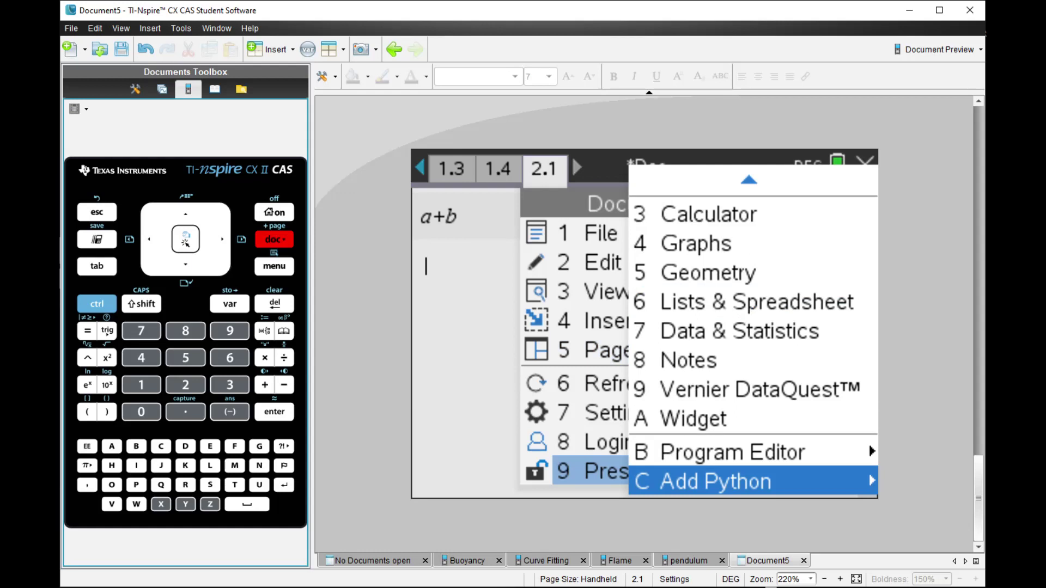
pyautogui.press('Right')
pyautogui.press('Down')
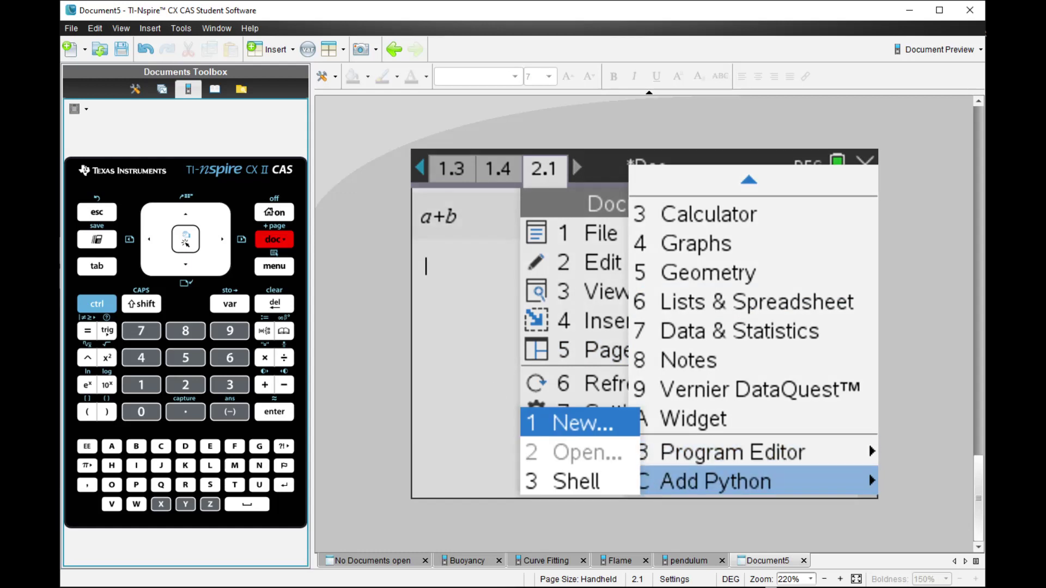
pyautogui.press('Down')
pyautogui.click(417, 453)
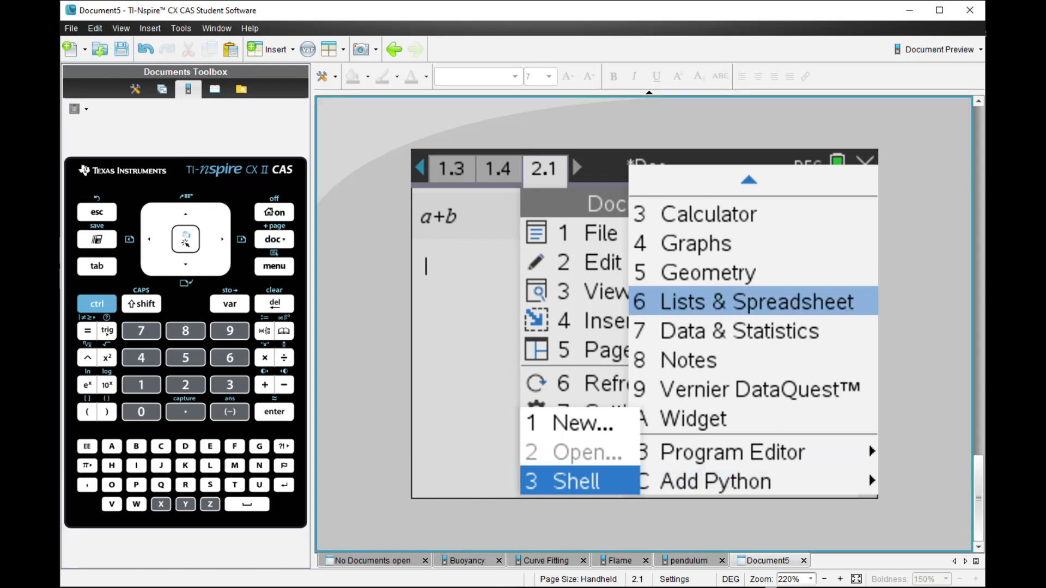
pyautogui.press('Escape')
pyautogui.press('Escape')
pyautogui.press('Escape')
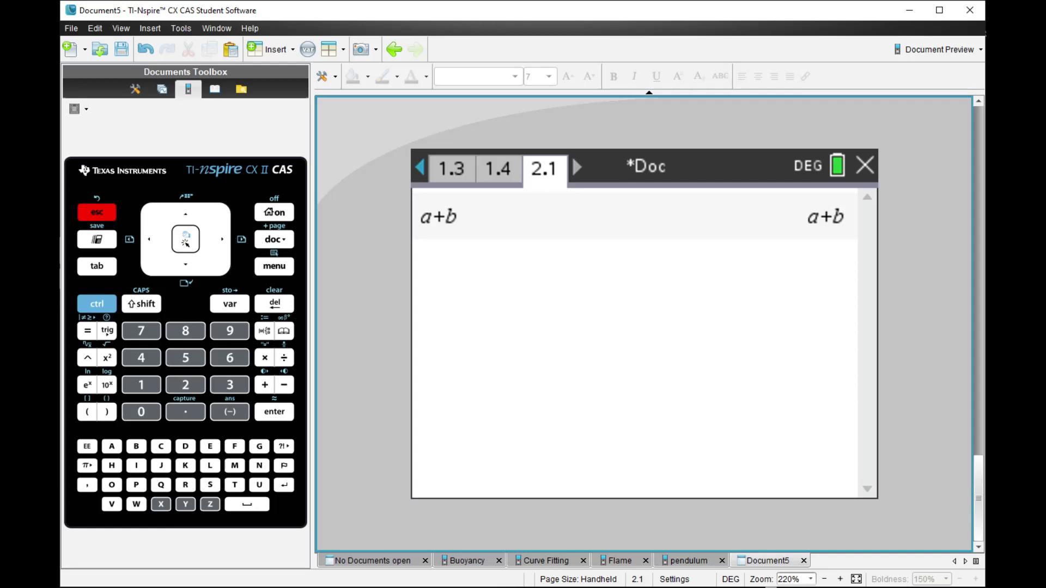
# Step: Close the document and save it in My Documents under the file name hello123
pyautogui.hotkey('ctrl', 'w')
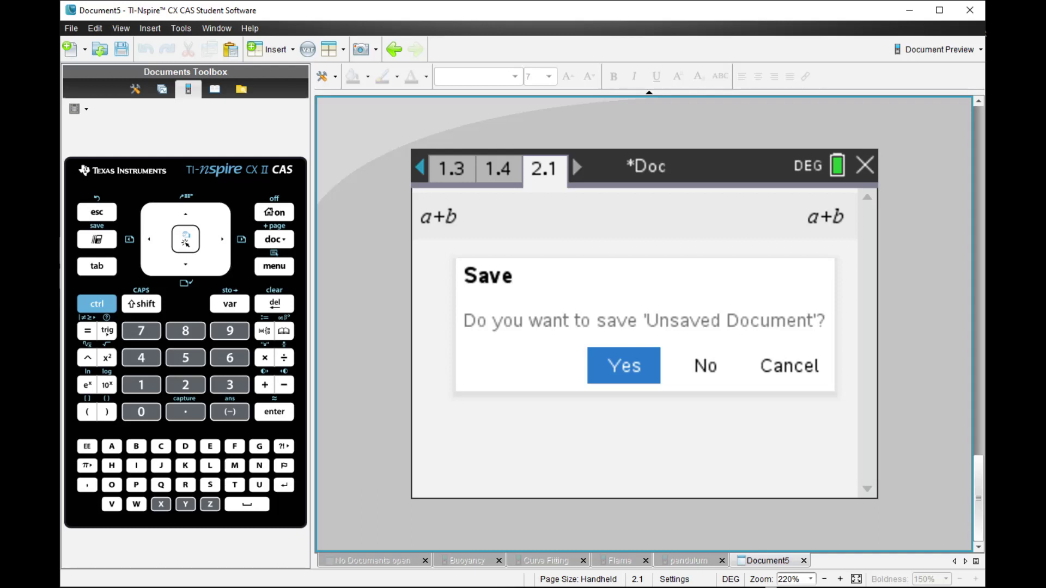
pyautogui.press('Return')
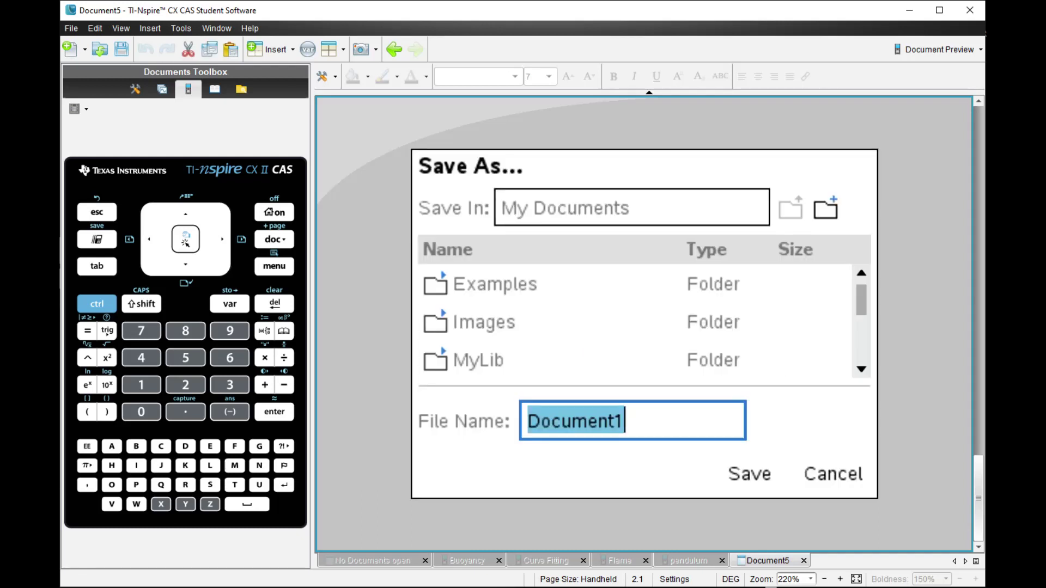
pyautogui.write('ehl')
pyautogui.press('BackSpace')
pyautogui.press('BackSpace')
pyautogui.press('BackSpace')
pyautogui.write('hello123')
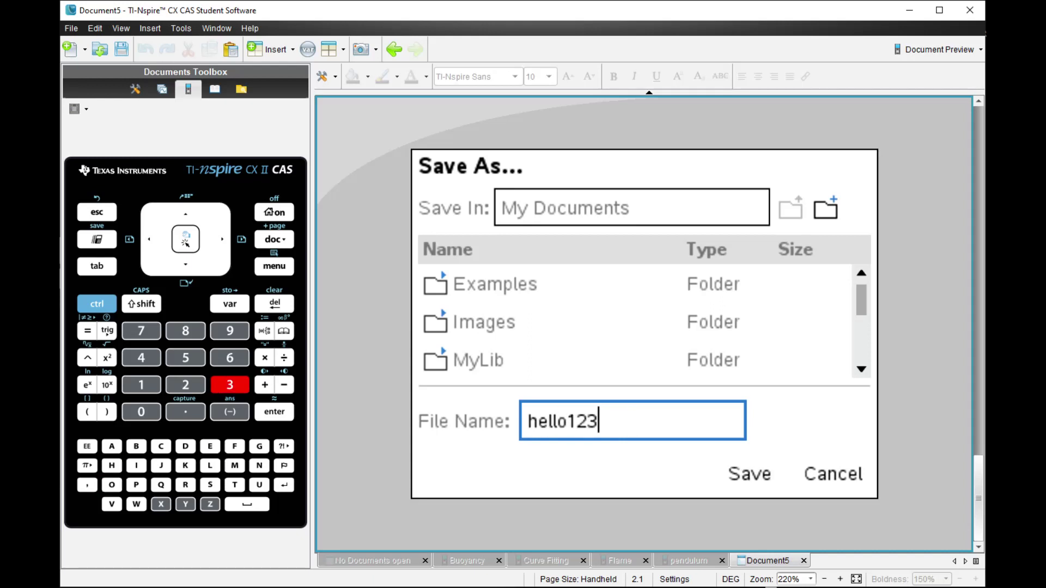
pyautogui.press('Return')
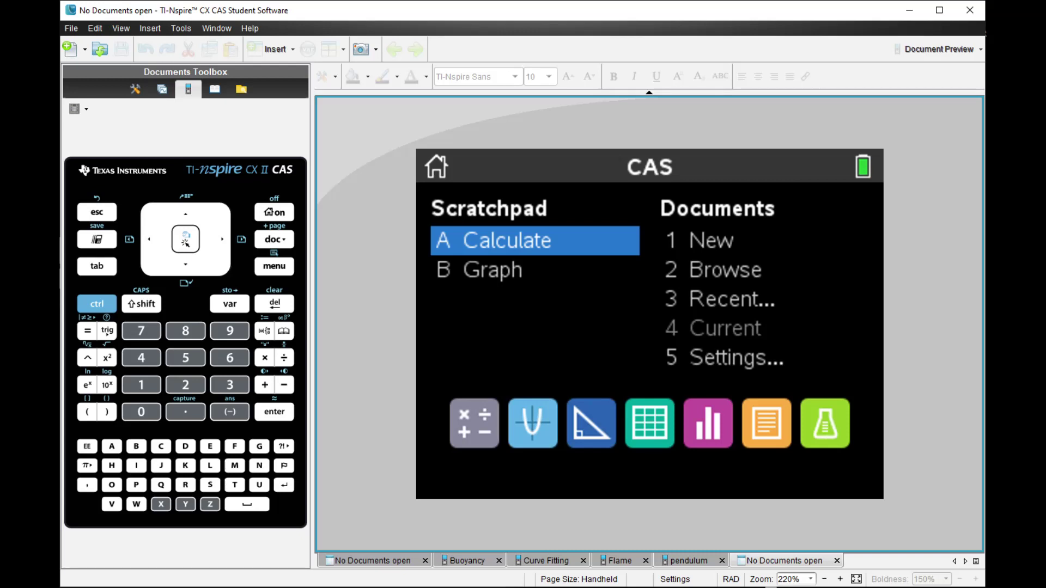
# Step: Open the saved document calc_1 and look through its pages 1.1 to 1.3
pyautogui.press('2')
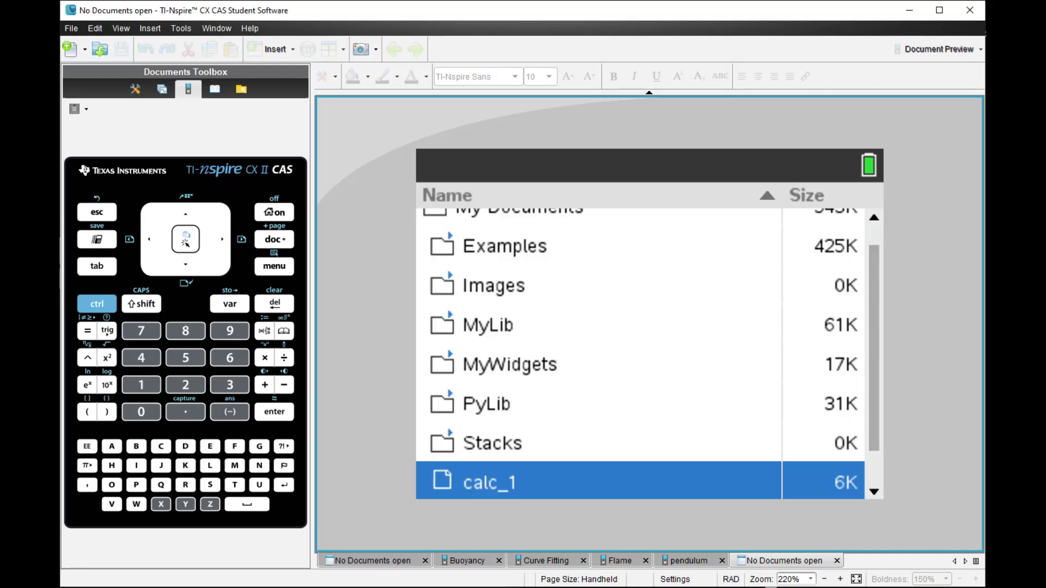
pyautogui.press('Return')
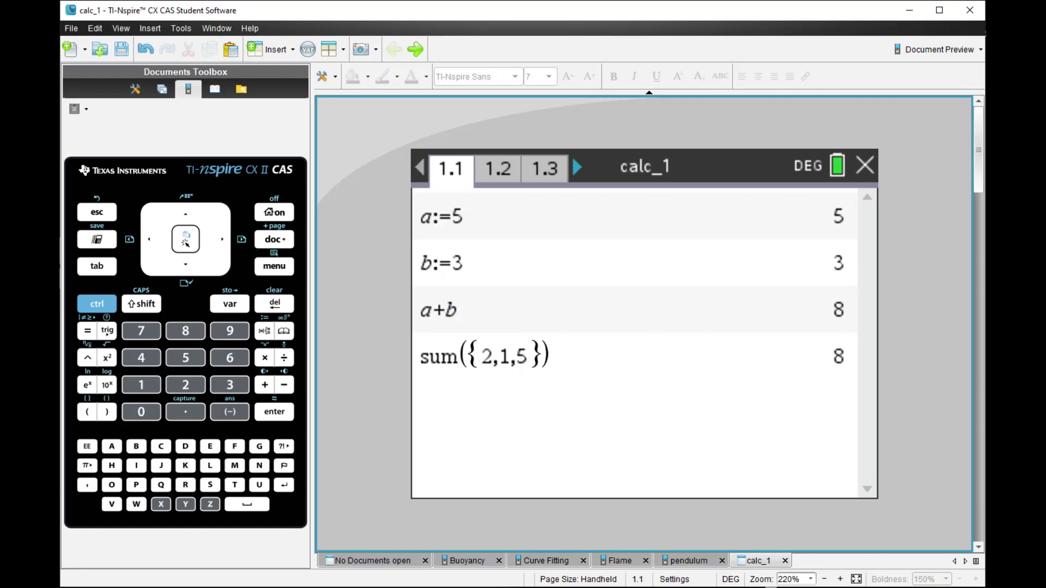
pyautogui.hotkey('ctrl', 'Right')
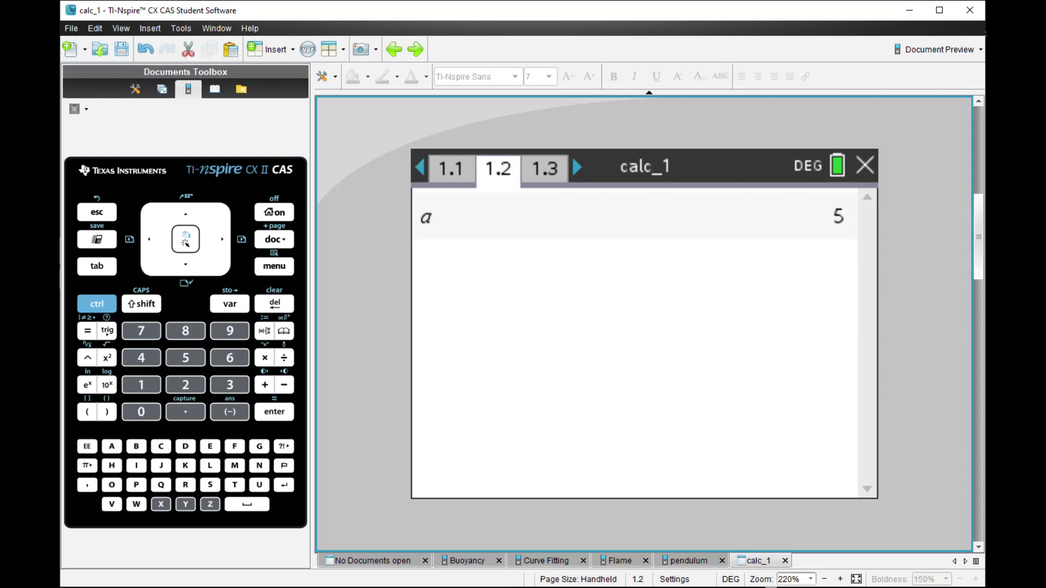
pyautogui.hotkey('ctrl', 'Right')
pyautogui.hotkey('ctrl', 'Left')
pyautogui.hotkey('ctrl', 'Right')
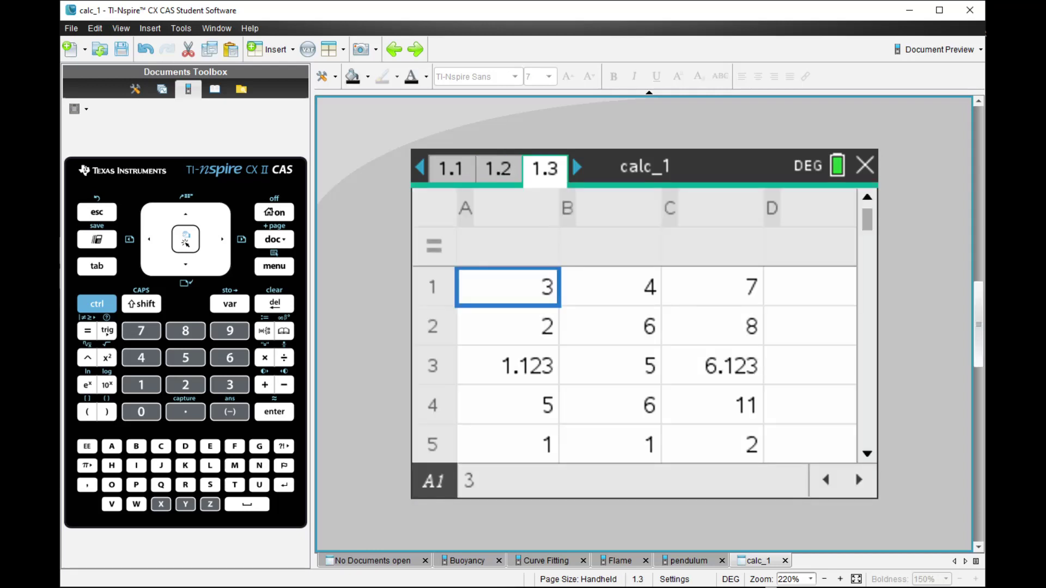
pyautogui.hotkey('ctrl', 'Left')
pyautogui.hotkey('ctrl', 'Left')
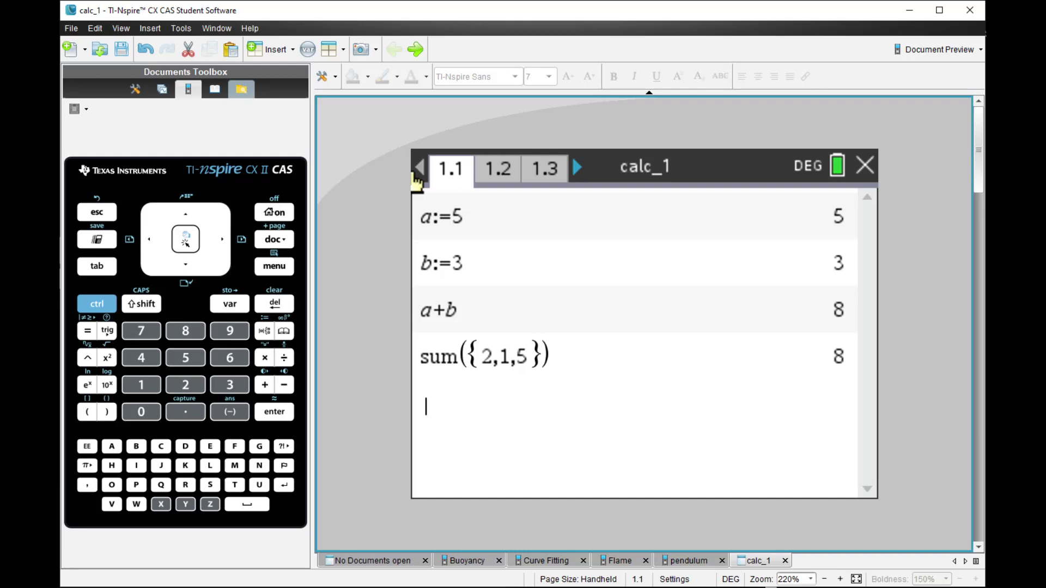
# Step: Browse the stem1 folder on the connected handheld and open pendulum.tns from it
pyautogui.click(241, 89)
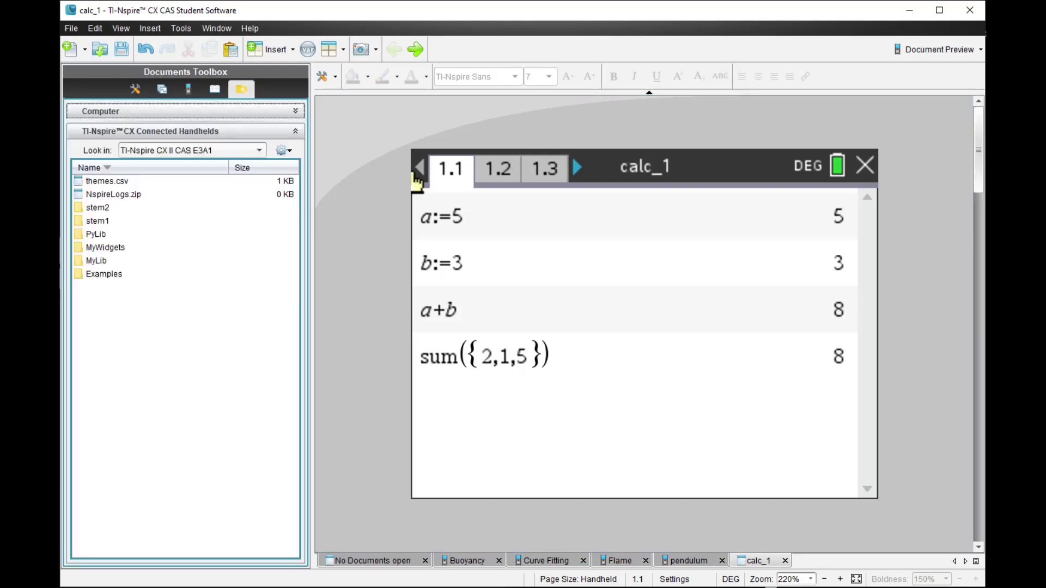
pyautogui.doubleClick(97, 220)
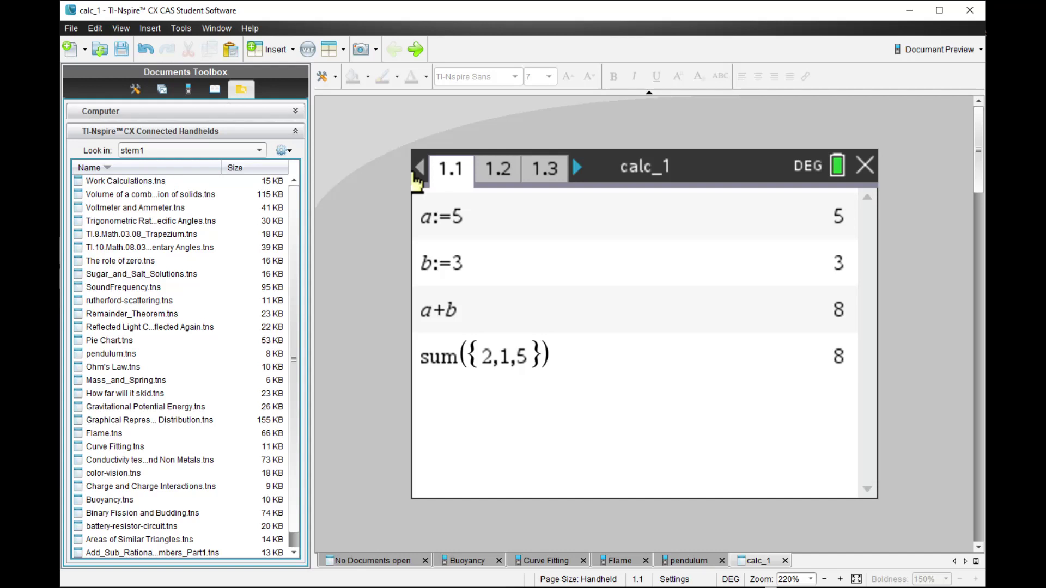
pyautogui.scroll(-1, 125, 211)
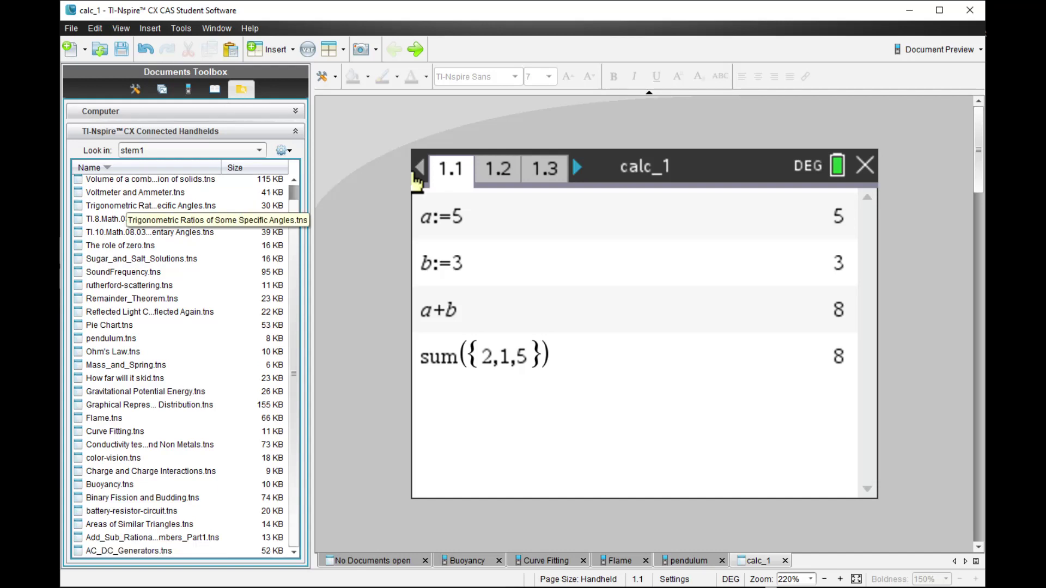
pyautogui.scroll(1, 179, 349)
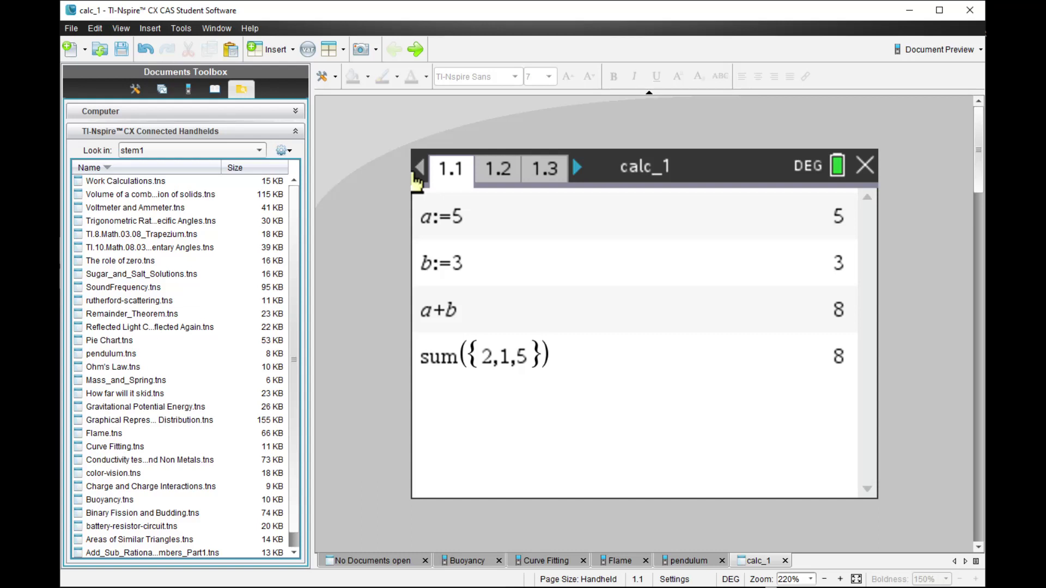
pyautogui.click(111, 353)
pyautogui.press('Return')
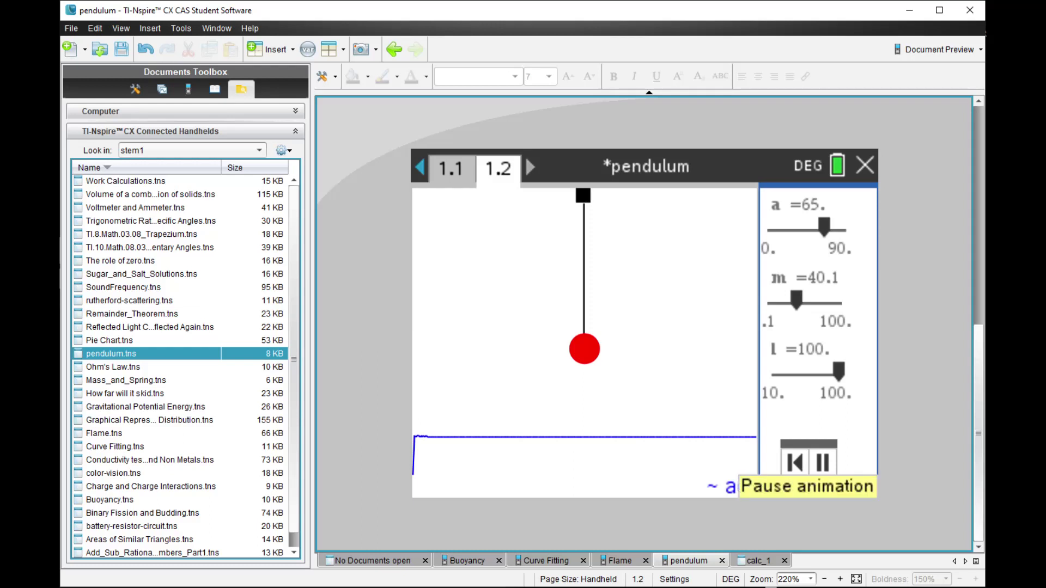
# Step: Set the pendulum simulation's variable a to 52 and m to 80 with their sliders
pyautogui.click(823, 463)
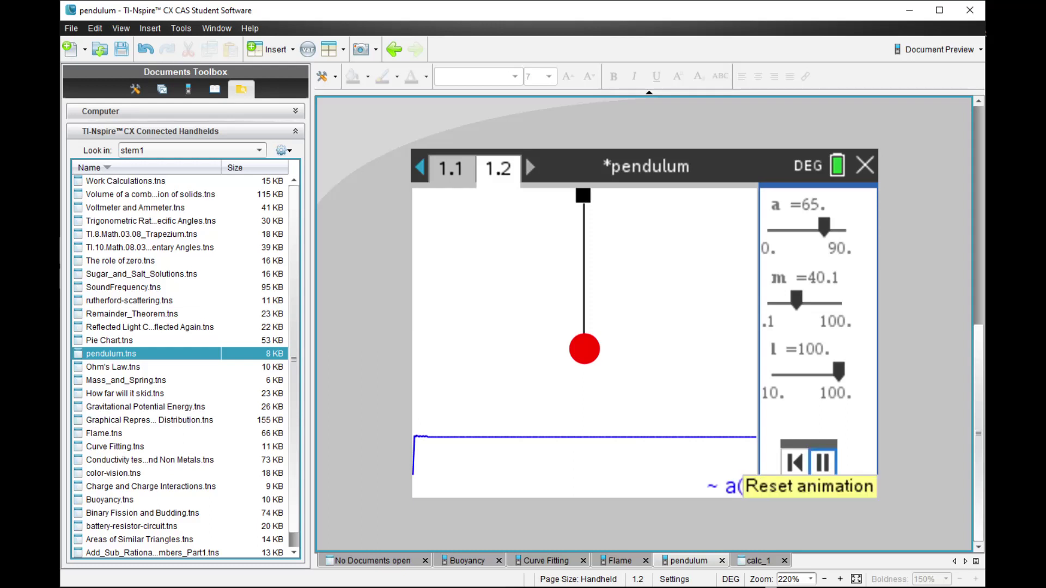
pyautogui.moveTo(824, 227); pyautogui.dragTo(812, 226)
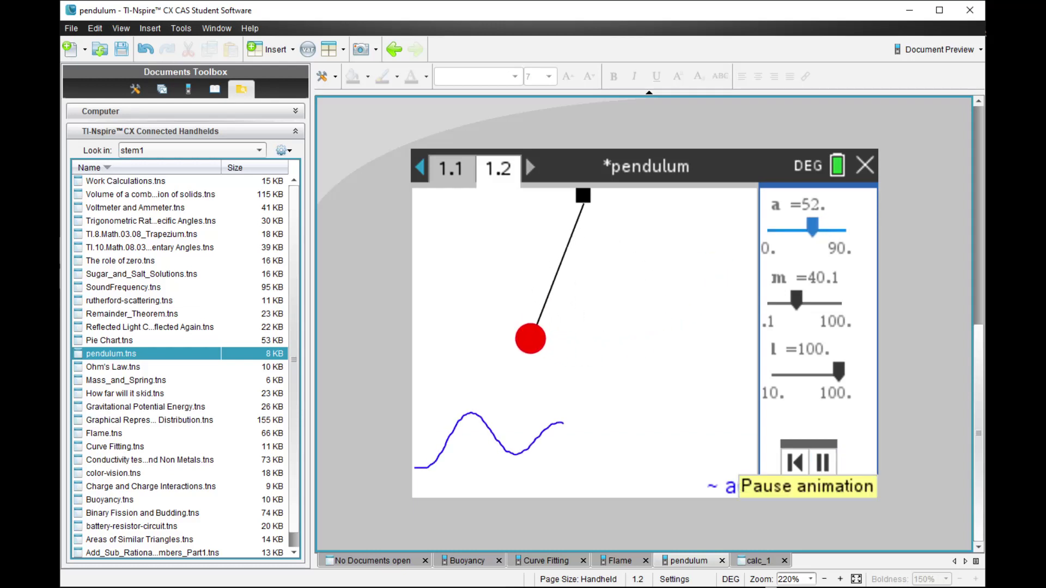
pyautogui.click(822, 463)
pyautogui.moveTo(796, 299); pyautogui.dragTo(827, 299)
pyautogui.click(823, 463)
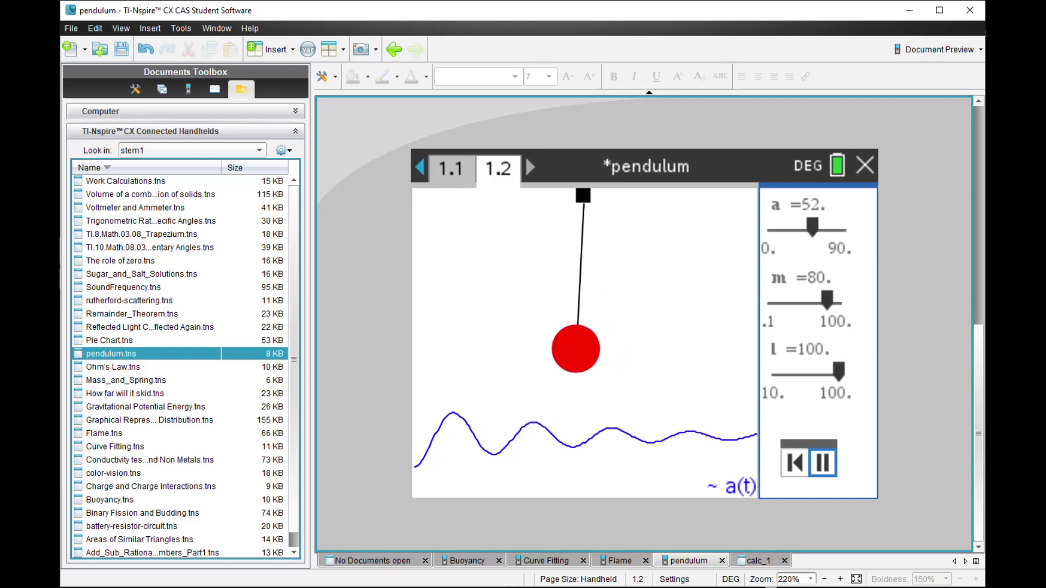
pyautogui.click(584, 342)
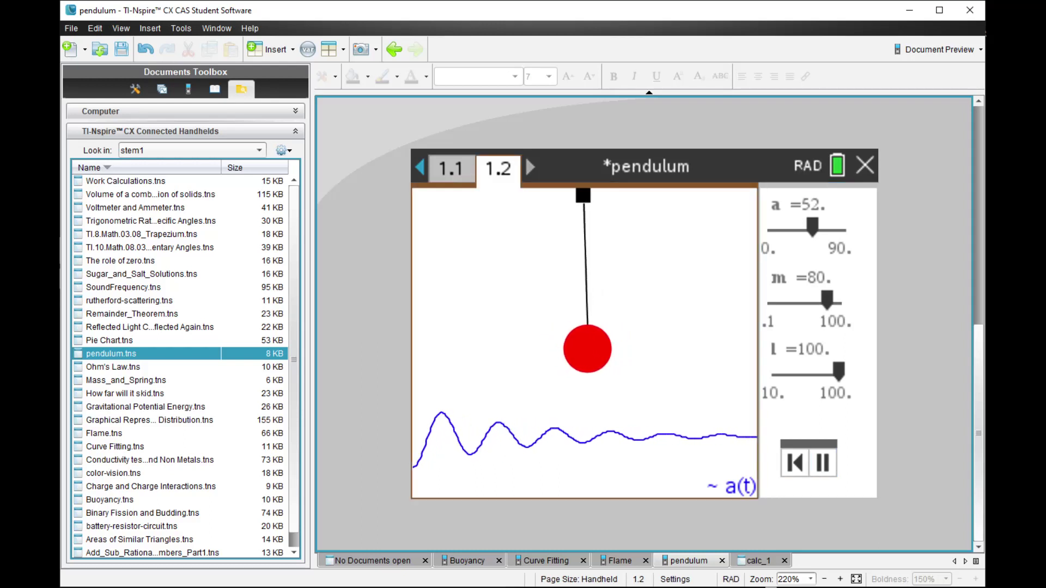
# Step: Set the pendulum simulation's variable a to 88 and l to 64 with their sliders
pyautogui.moveTo(812, 227); pyautogui.dragTo(844, 227)
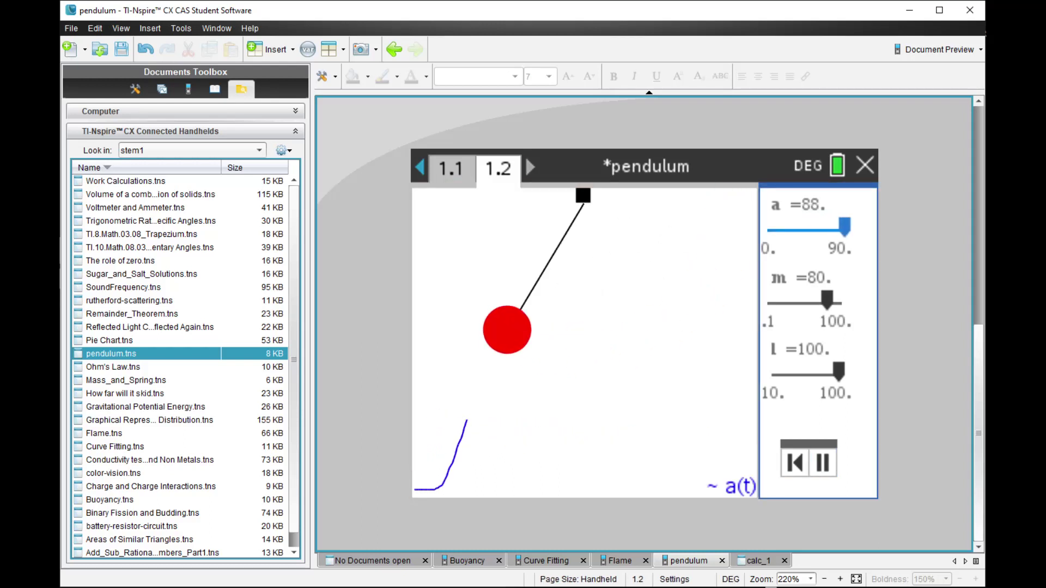
pyautogui.moveTo(839, 371); pyautogui.dragTo(814, 374)
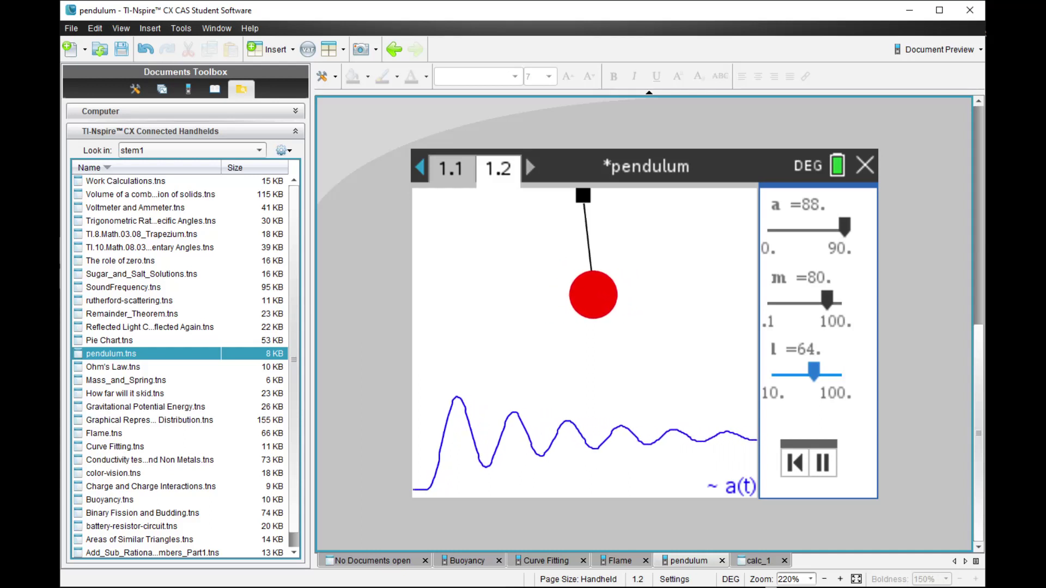
pyautogui.hotkey('ctrl', 'Tab')
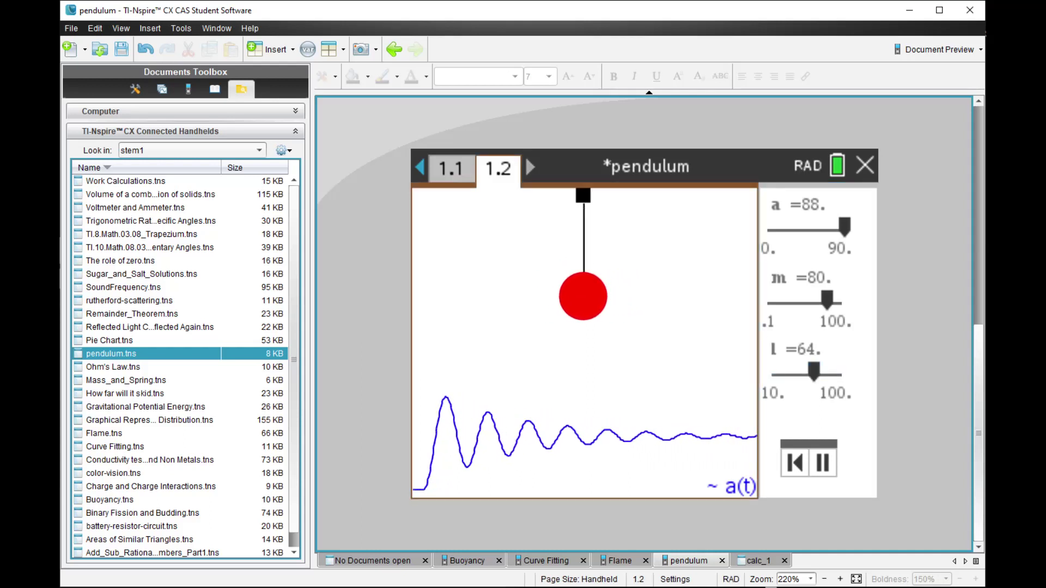
# Step: Reset the pendulum animation and start it again
pyautogui.click(822, 463)
pyautogui.click(795, 462)
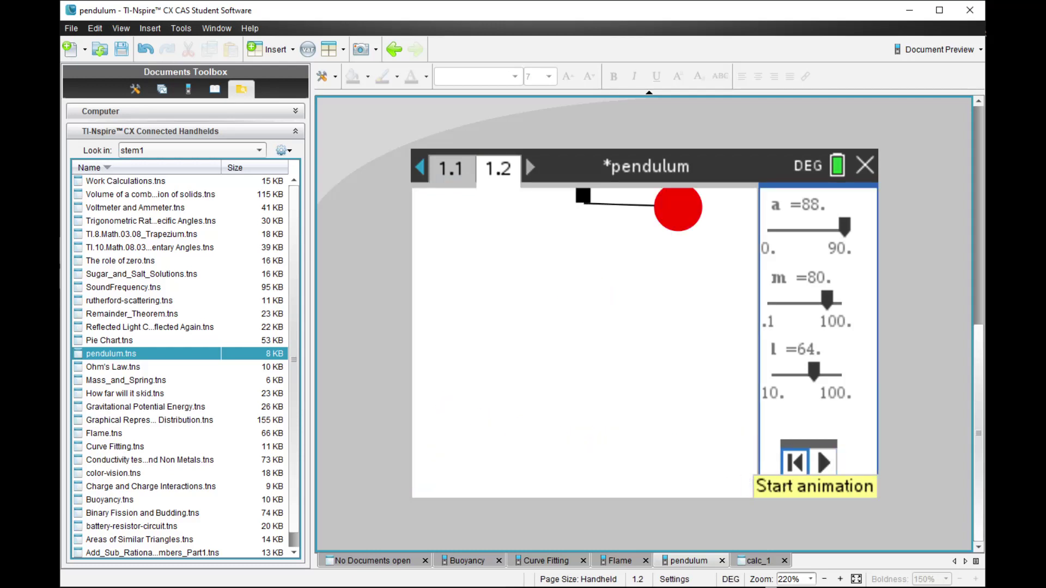
pyautogui.click(822, 463)
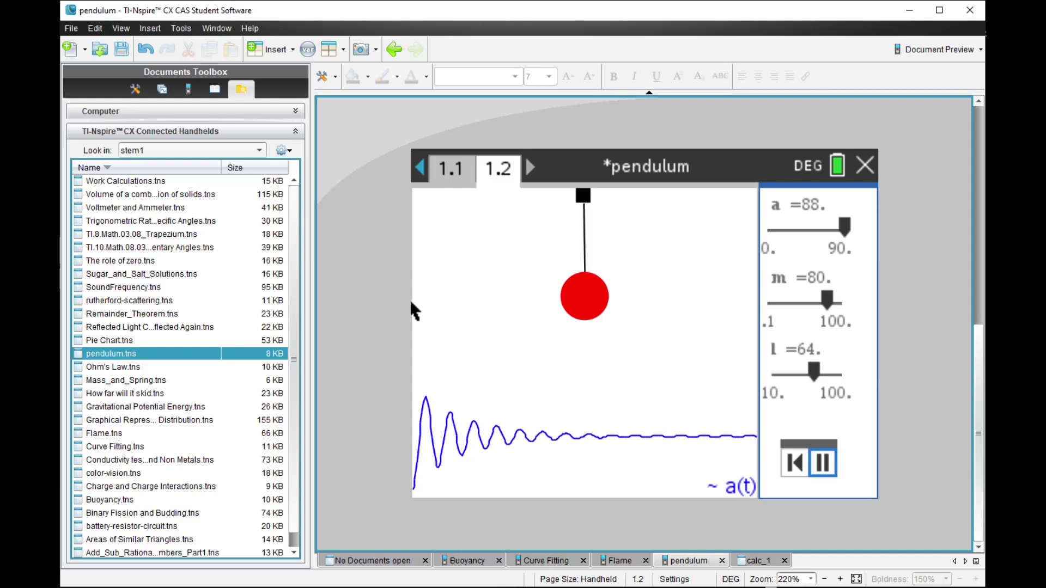
# Step: Open Buoyancy.tns from the handheld's stem1 folder
pyautogui.moveTo(293, 359); pyautogui.dragTo(293, 374)
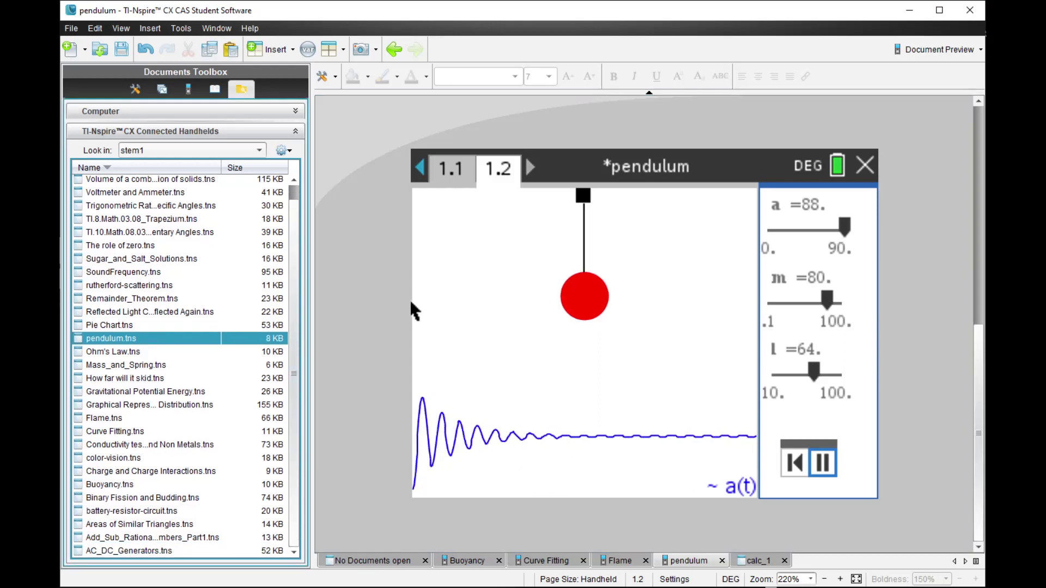
pyautogui.press('b')
pyautogui.press('Return')
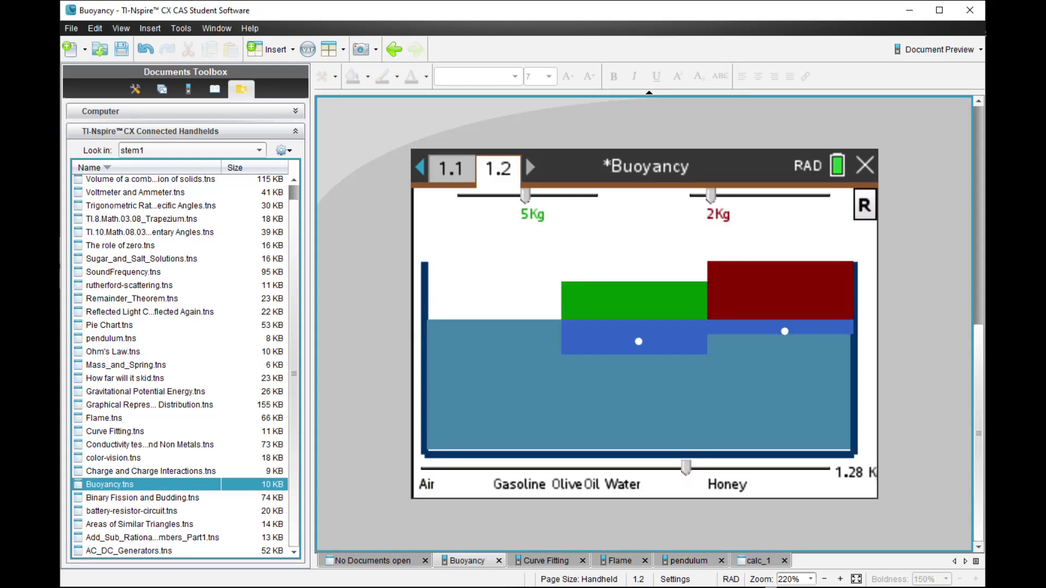
# Step: Set the liquid density in the Buoyancy simulation to 1 Kg/L for water and check page 1.1
pyautogui.moveTo(685, 467); pyautogui.dragTo(628, 467)
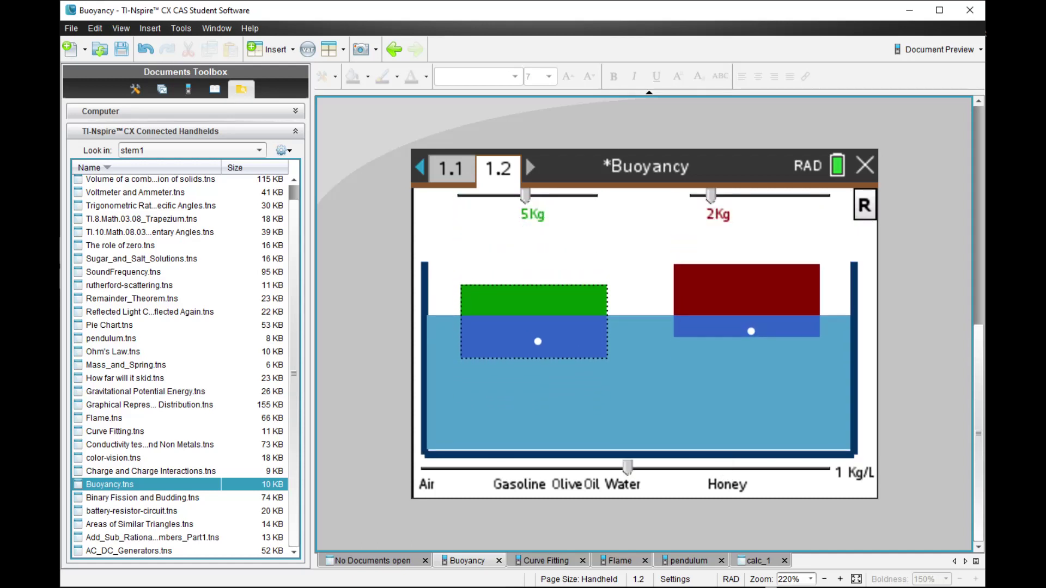
pyautogui.hotkey('ctrl', 'pageup')
pyautogui.hotkey('ctrl', 'pagedown')
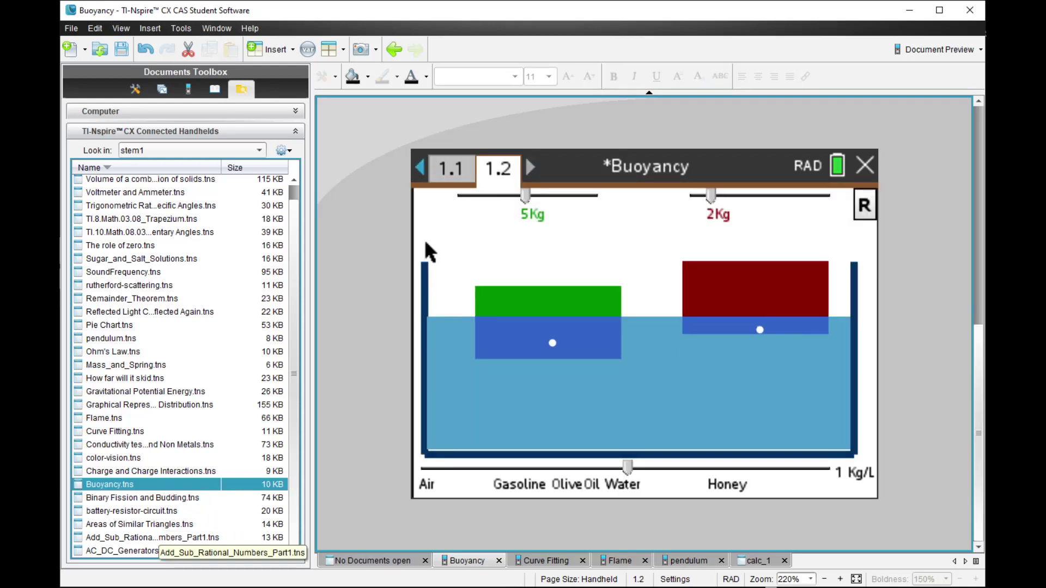
# Step: Open Areas of Similar Triangles.tns from the handheld's stem1 folder and advance to the triangle comparison on page 1.3
pyautogui.doubleClick(154, 524)
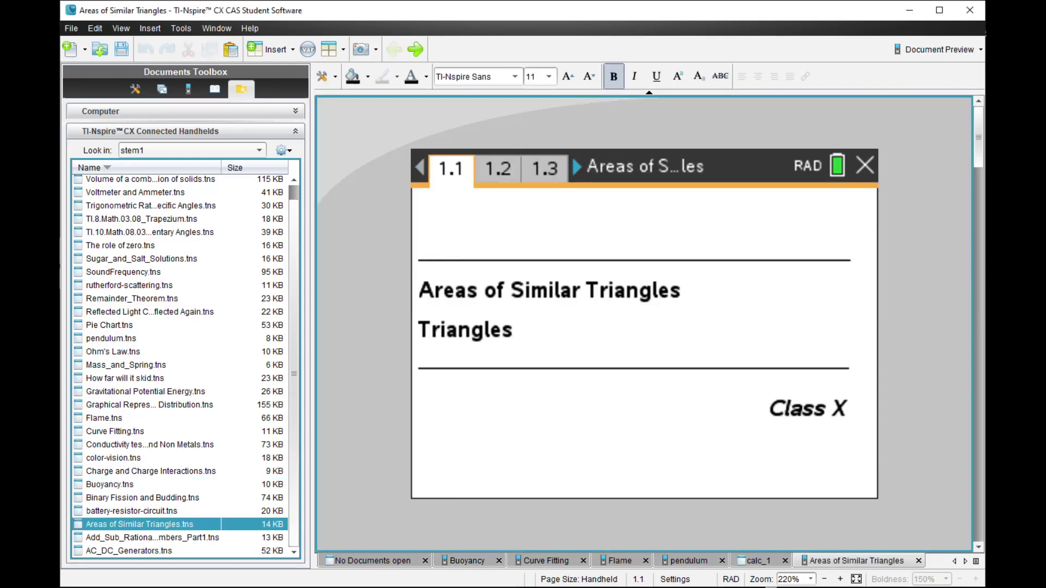
pyautogui.hotkey('ctrl', 'pagedown')
pyautogui.press('Down')
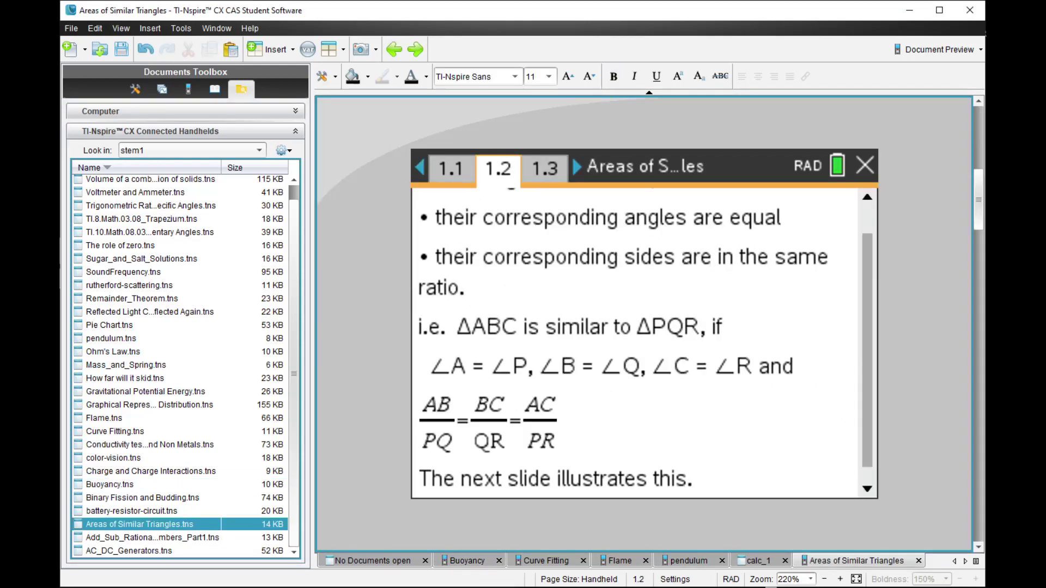
pyautogui.hotkey('ctrl', 'Right')
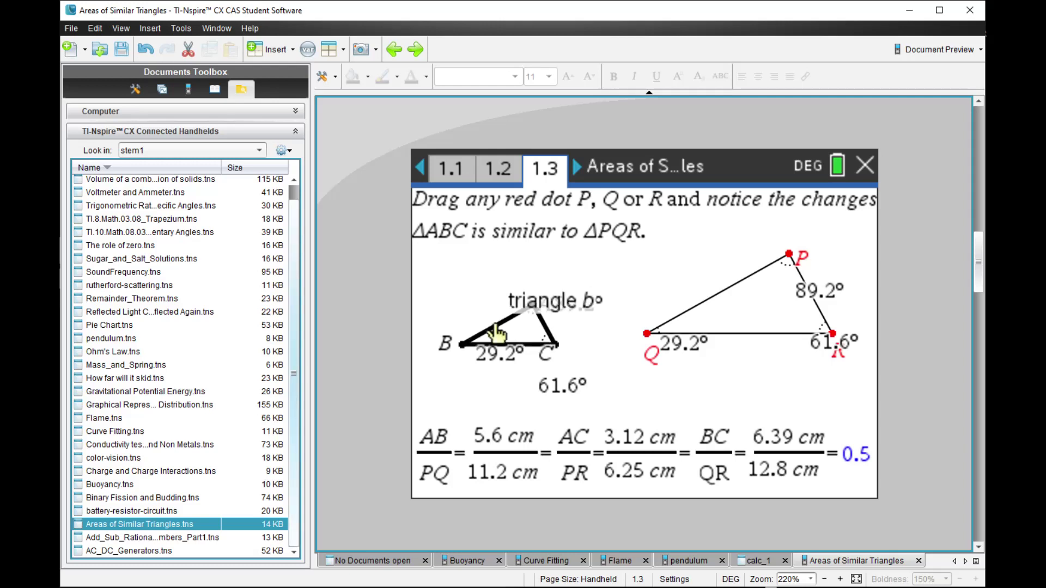
# Step: Bring up Curve Fitting.tns from the stem1 folder, check its title page 1.1 and return to page 1.2
pyautogui.doubleClick(154, 431)
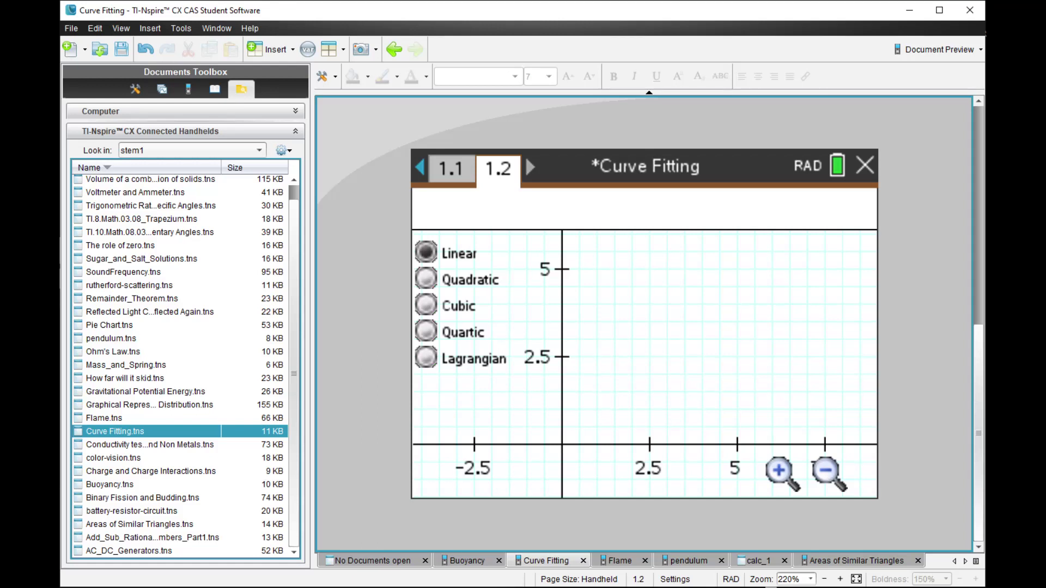
pyautogui.hotkey('ctrl', 'pageup')
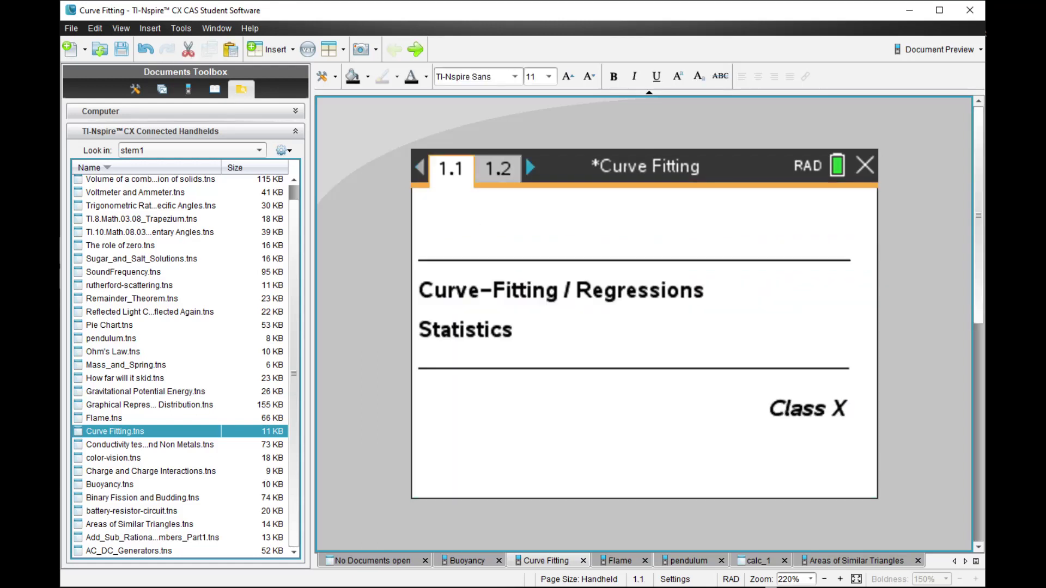
pyautogui.hotkey('ctrl', 'pagedown')
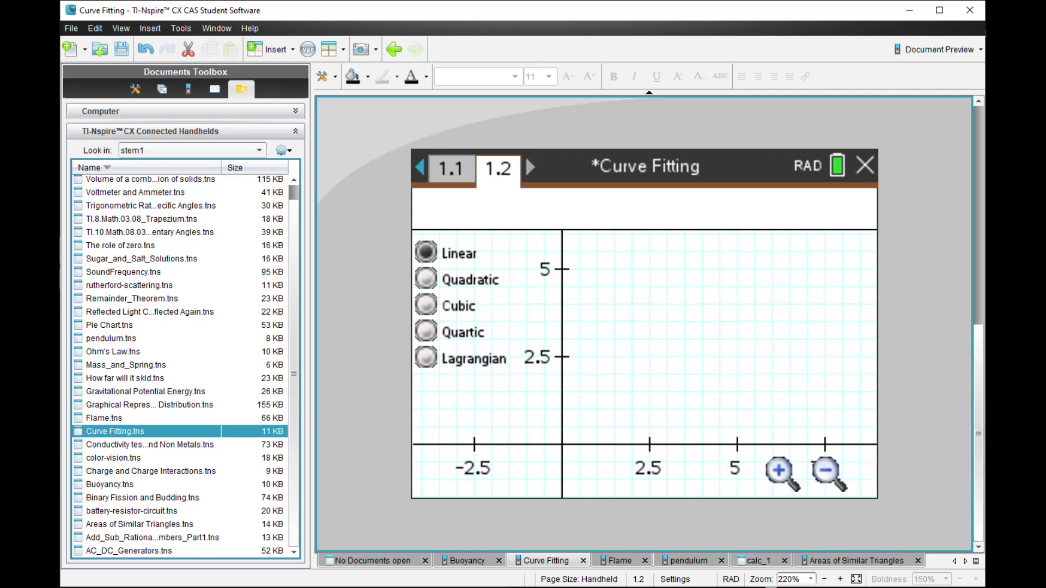
# Step: Zoom in on the Curve Fitting graph and plot two points, one nearly above the other, for the linear fit
pyautogui.press('-')
pyautogui.press('+')
pyautogui.press('+')
pyautogui.click(654, 395)
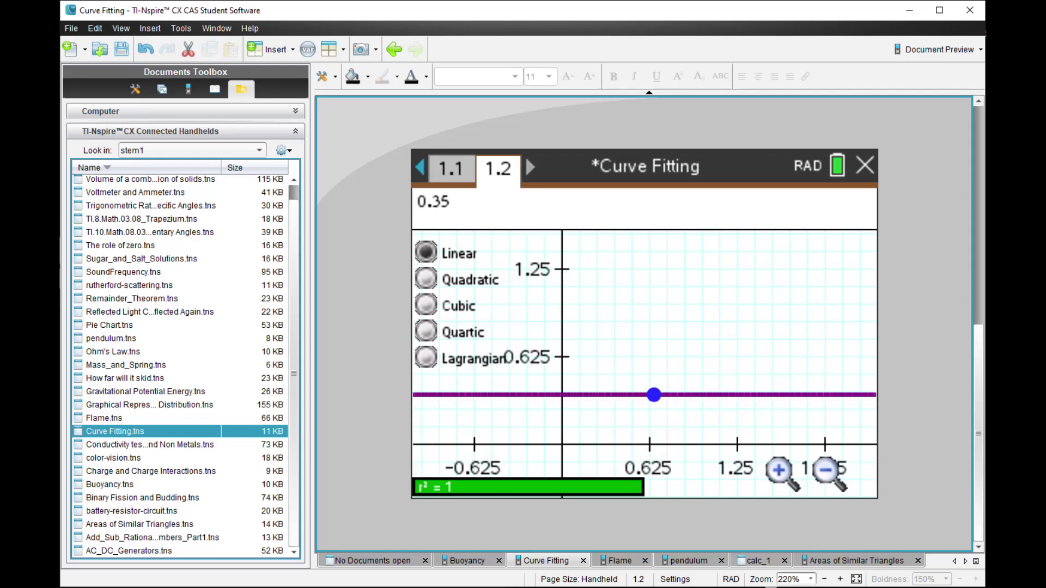
pyautogui.click(649, 308)
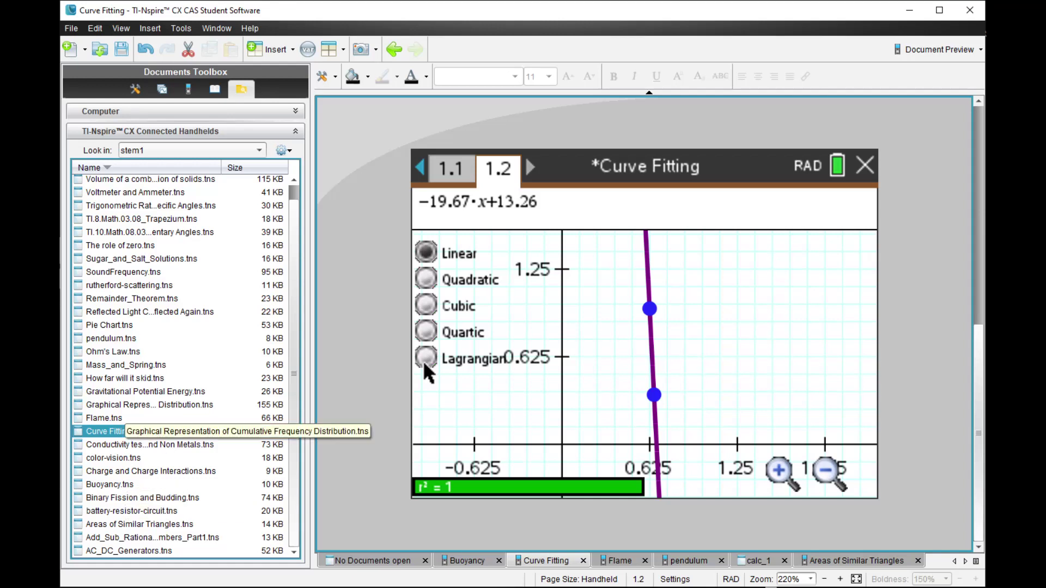
# Step: Open Pie Chart.tns from the handheld's stem1 folder and advance to page 1.3
pyautogui.doubleClick(118, 325)
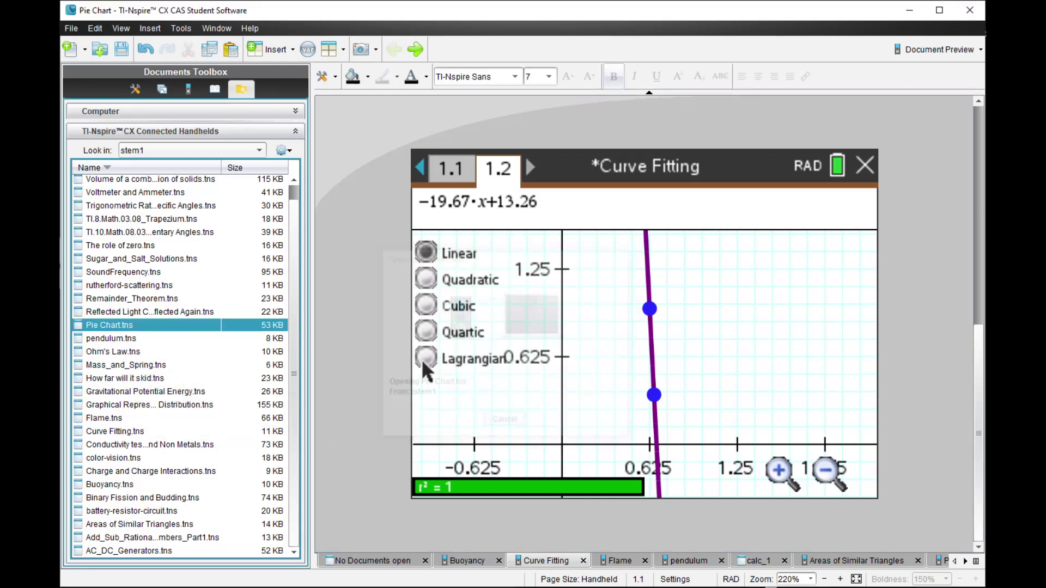
pyautogui.hotkey('ctrl', 'Right')
pyautogui.hotkey('ctrl', 'Right')
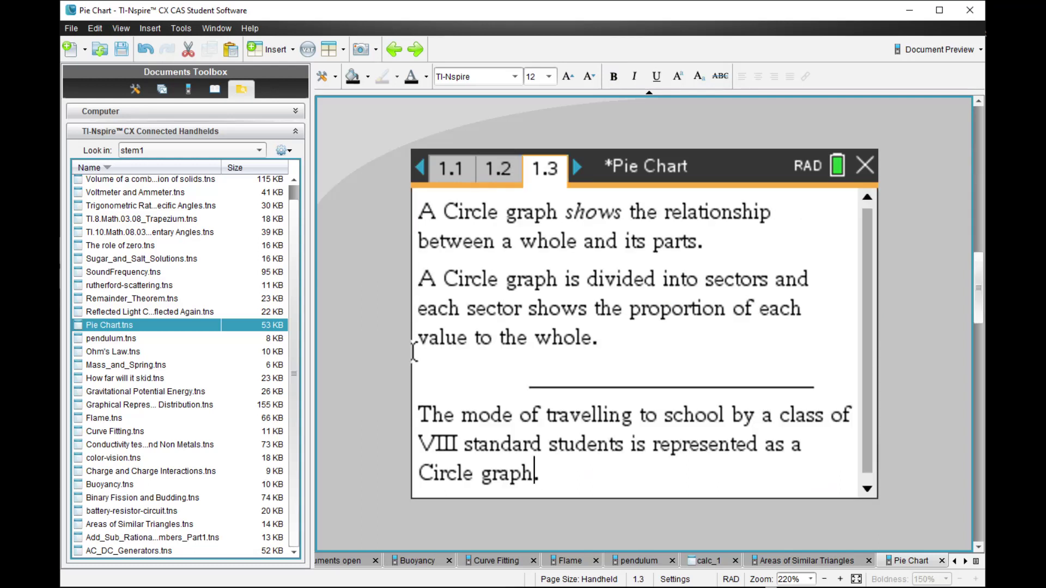
# Step: Switch the connected handheld's file list from the stem1 folder to the stem2 folder
pyautogui.hotkey('alt', 'Down')
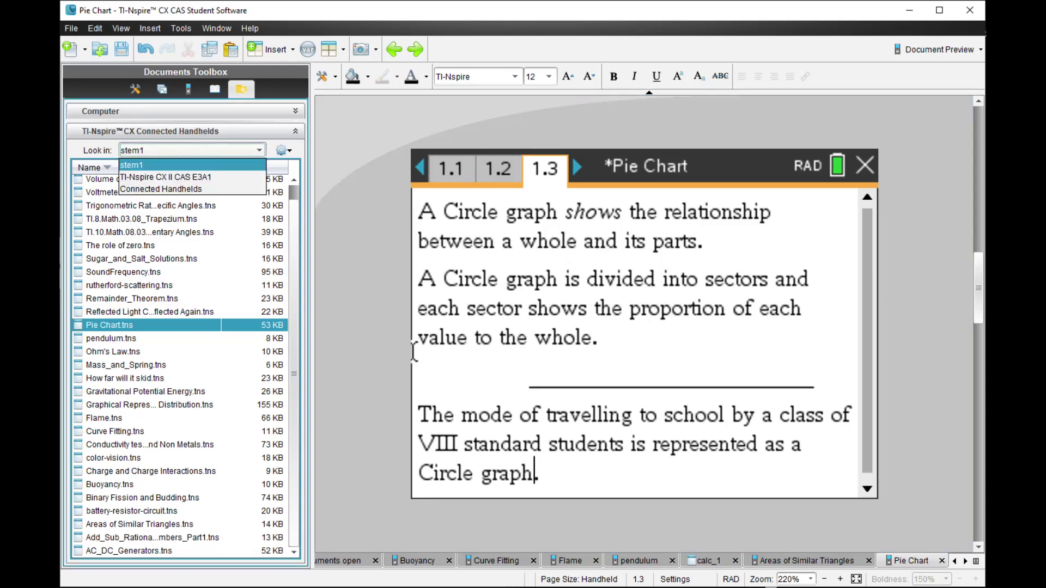
pyautogui.press('Down')
pyautogui.press('Return')
pyautogui.doubleClick(98, 208)
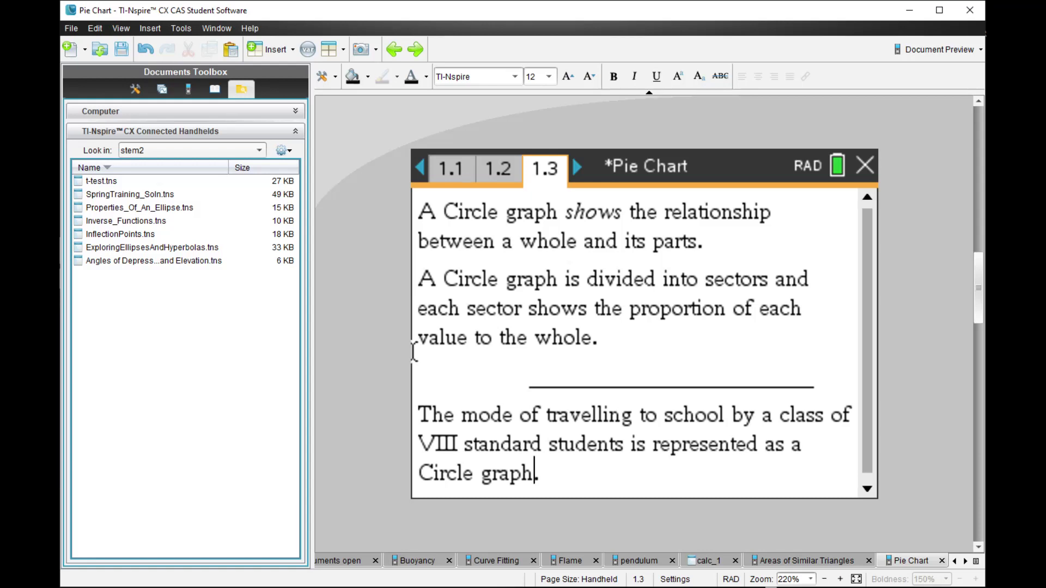
# Step: Open InflectionPoints.tns from stem2 and move the tangent point down along the f1(x) graph on page 1.3
pyautogui.press('Down')
pyautogui.press('Down')
pyautogui.press('Down')
pyautogui.press('Down')
pyautogui.press('Down')
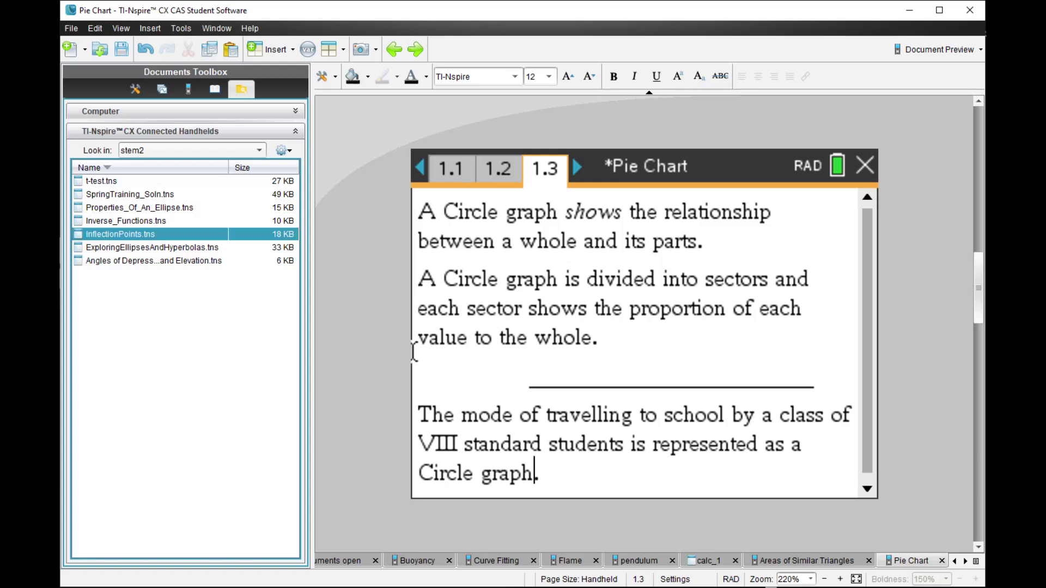
pyautogui.press('Return')
pyautogui.hotkey('ctrl', 'Right')
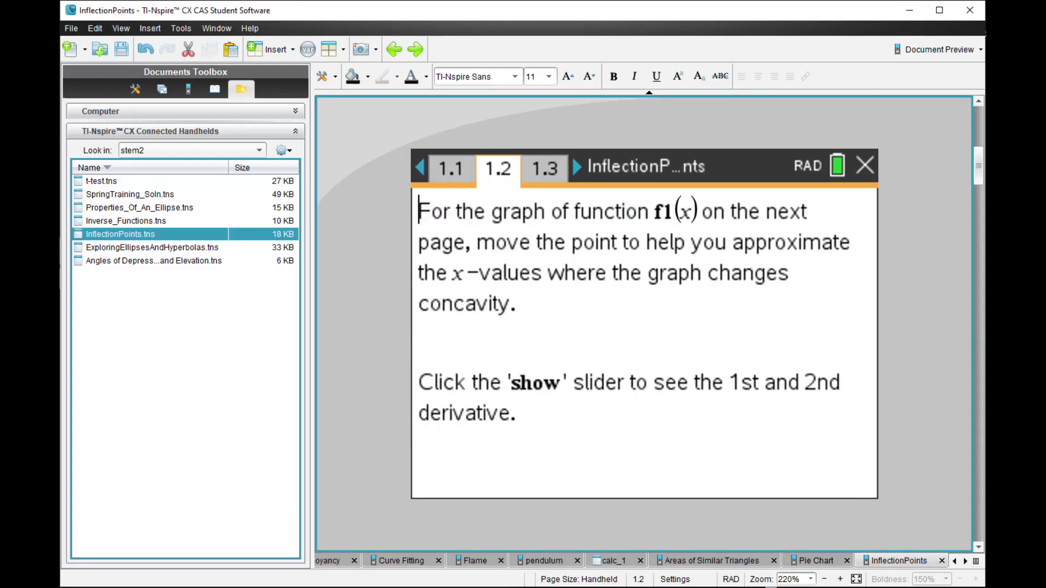
pyautogui.hotkey('ctrl', 'Right')
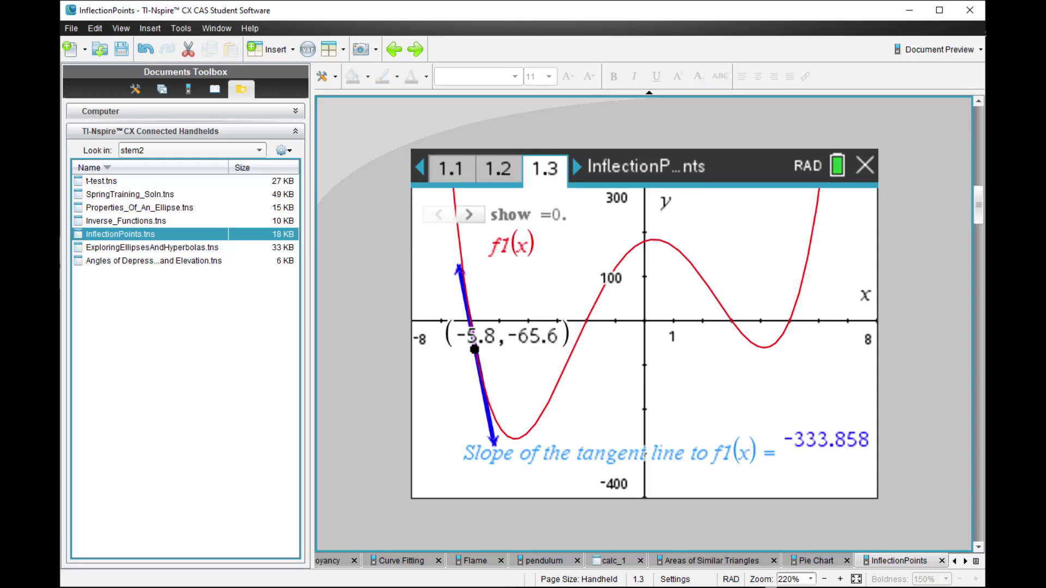
pyautogui.moveTo(474, 349); pyautogui.dragTo(493, 416)
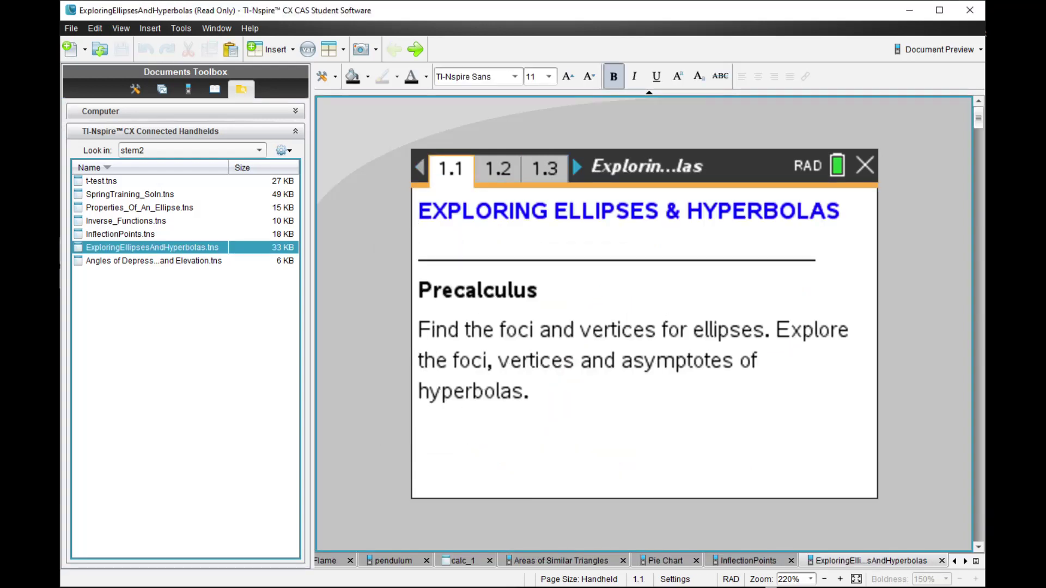
# Step: Advance through the ExploringEllipsesAndHyperbolas document to page 1.5 and move the ellipse's point b, leaving it at (0,4)
pyautogui.hotkey('ctrl', 'Right')
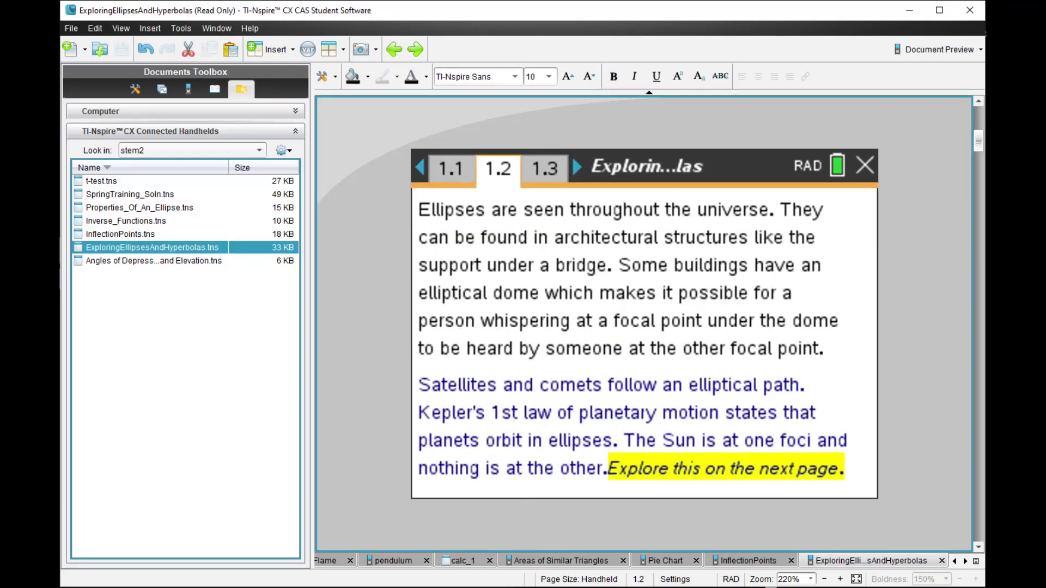
pyautogui.hotkey('ctrl', 'Right')
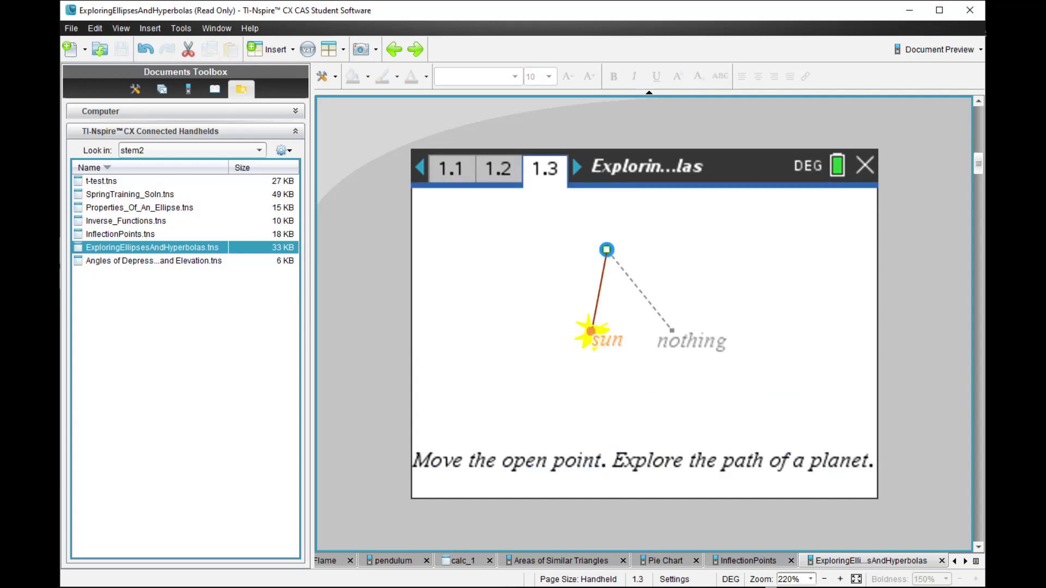
pyautogui.hotkey('ctrl', 'Right')
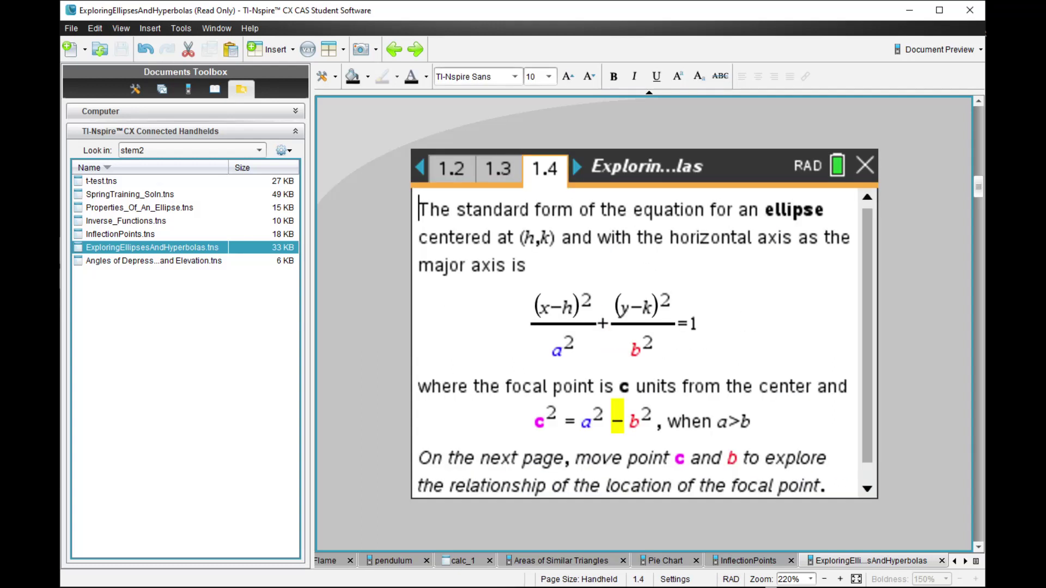
pyautogui.hotkey('ctrl', 'Right')
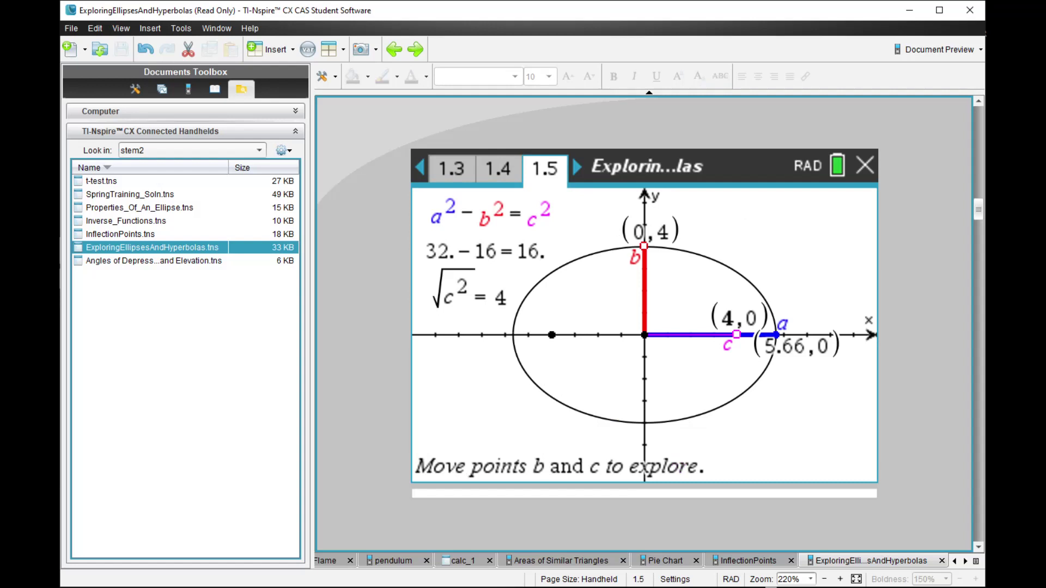
pyautogui.moveTo(643, 246)
pyautogui.mouseDown()
pyautogui.moveTo(644, 290)
pyautogui.moveTo(643, 246)
pyautogui.mouseUp()
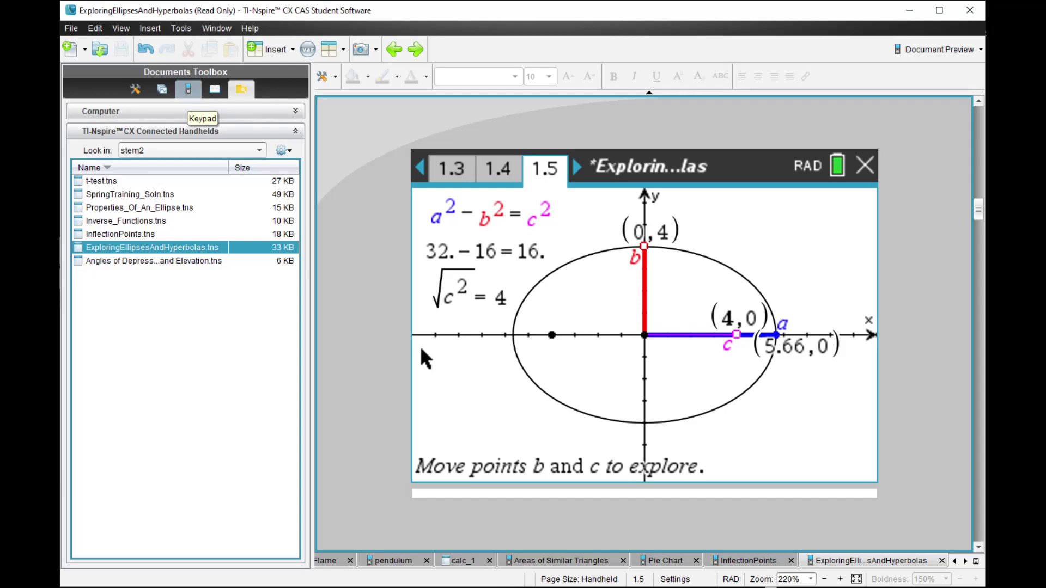
# Step: Show the calculator keypad in place of the stem2 file list, going back to the file list once in between
pyautogui.click(188, 89)
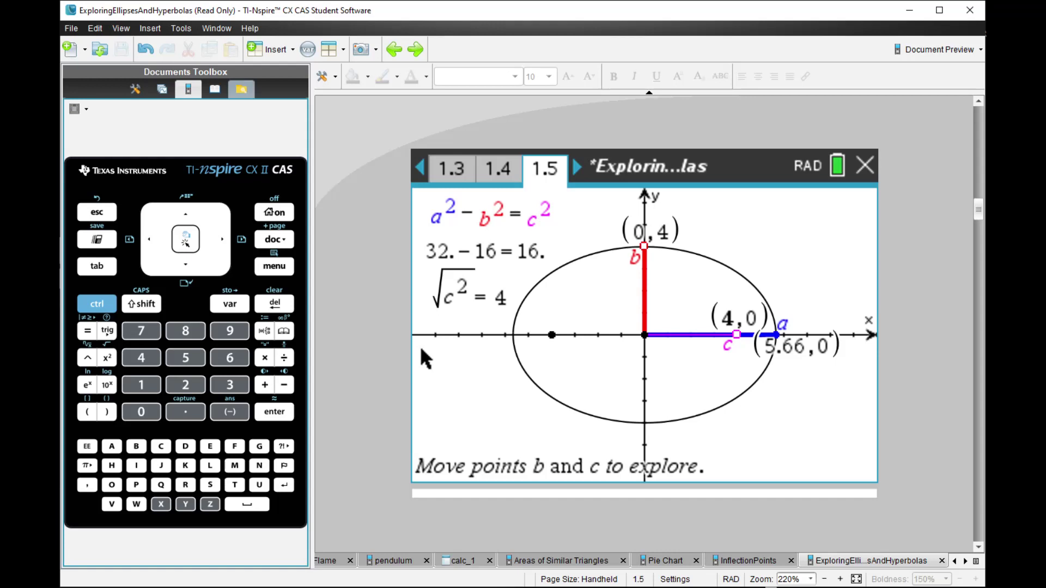
pyautogui.click(240, 89)
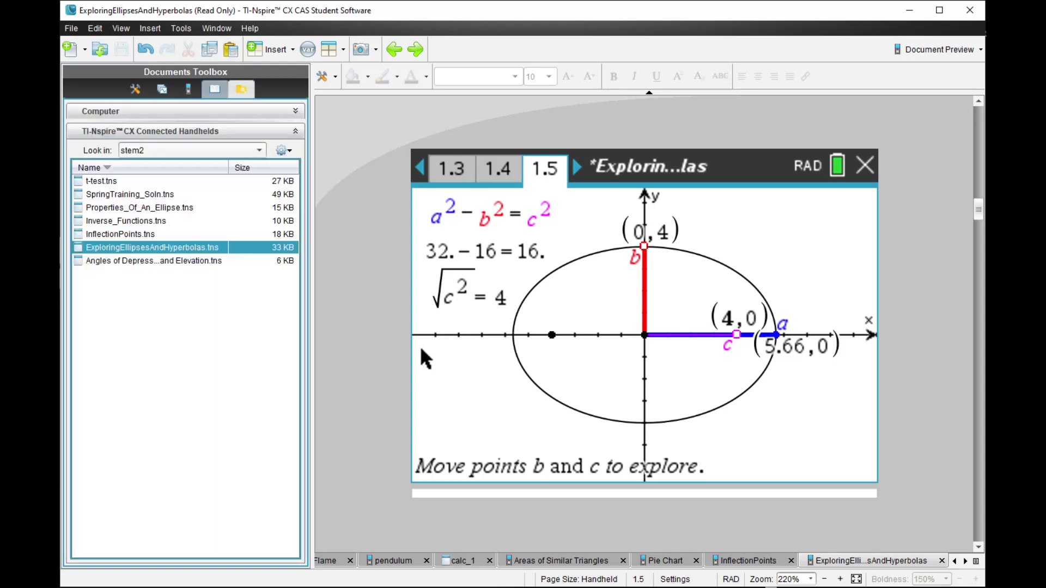
pyautogui.click(188, 88)
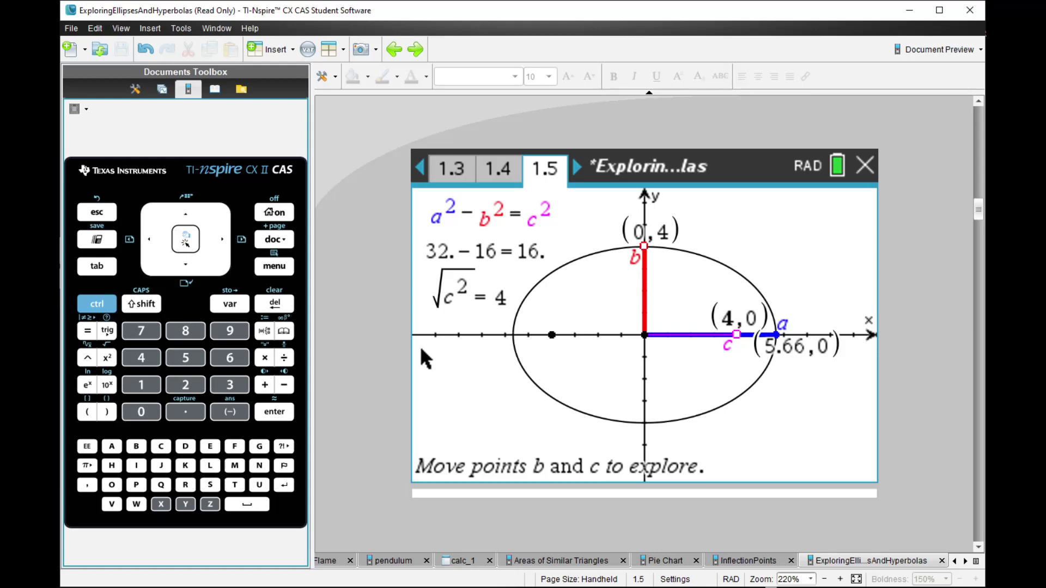
pyautogui.hotkey('alt', 'Tab')
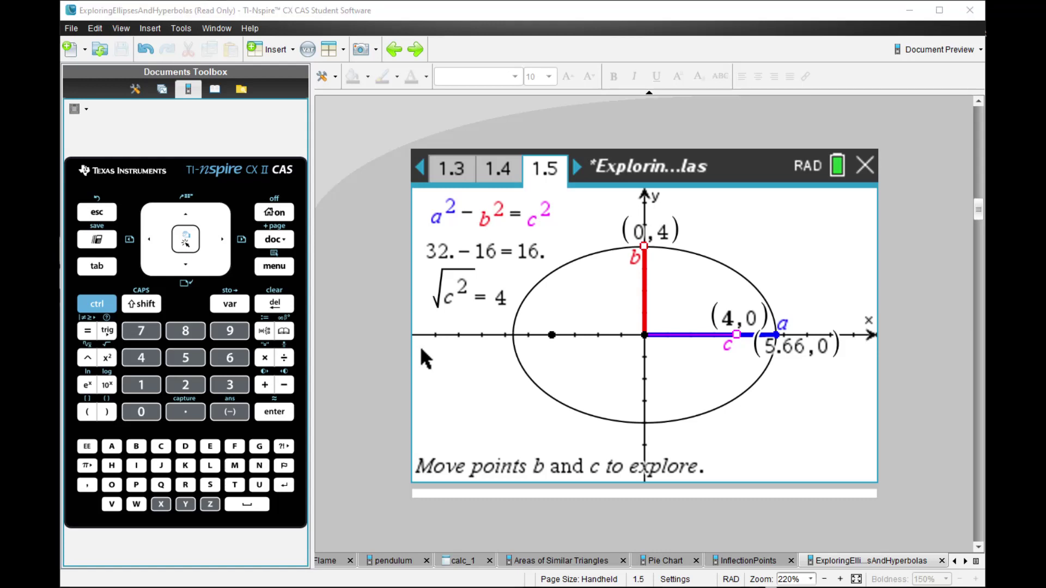